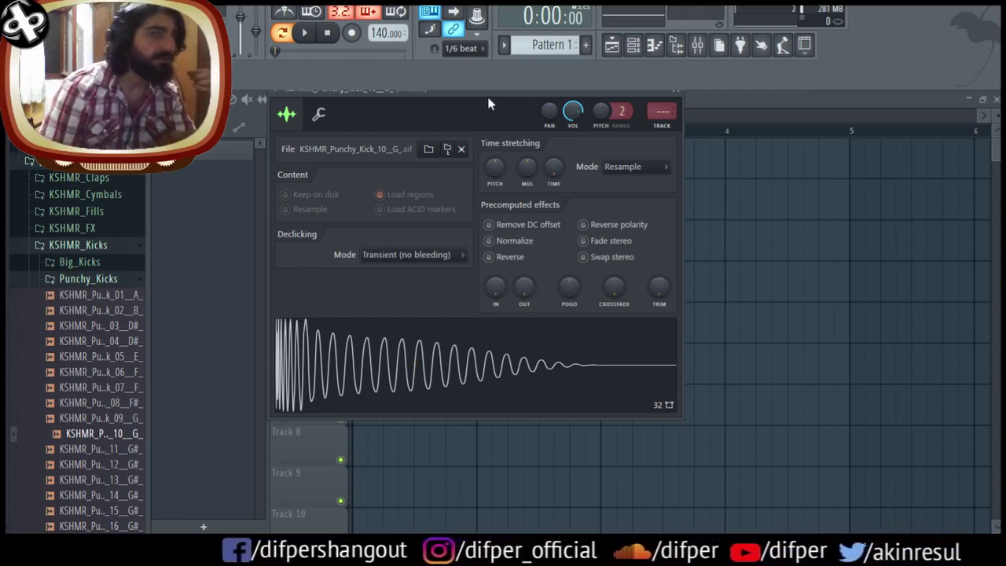
- Normalize the punchy kick sample, raise its fade-in partway and preview the resulting sound
drag(488, 101, 548, 161)
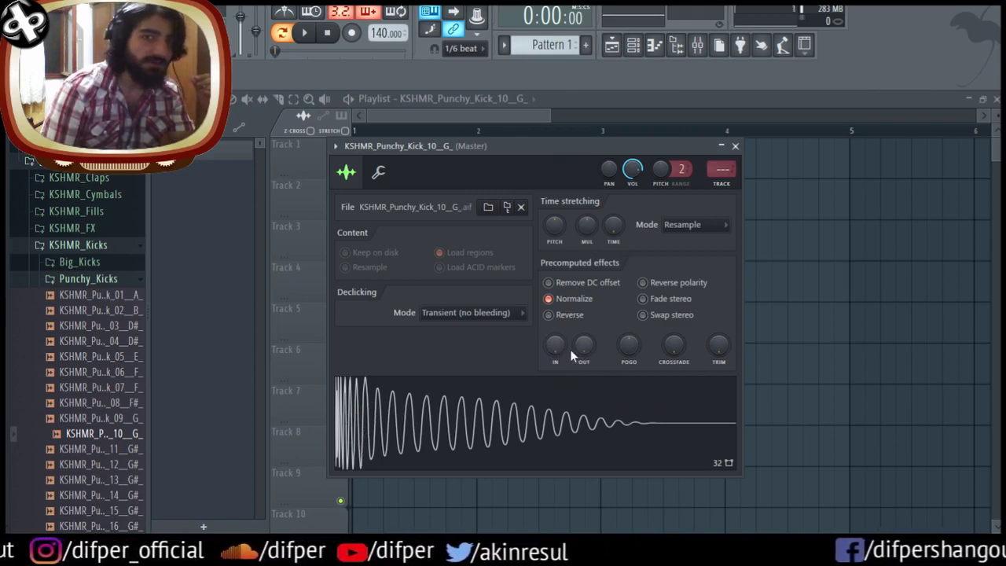
drag(554, 345, 554, 308)
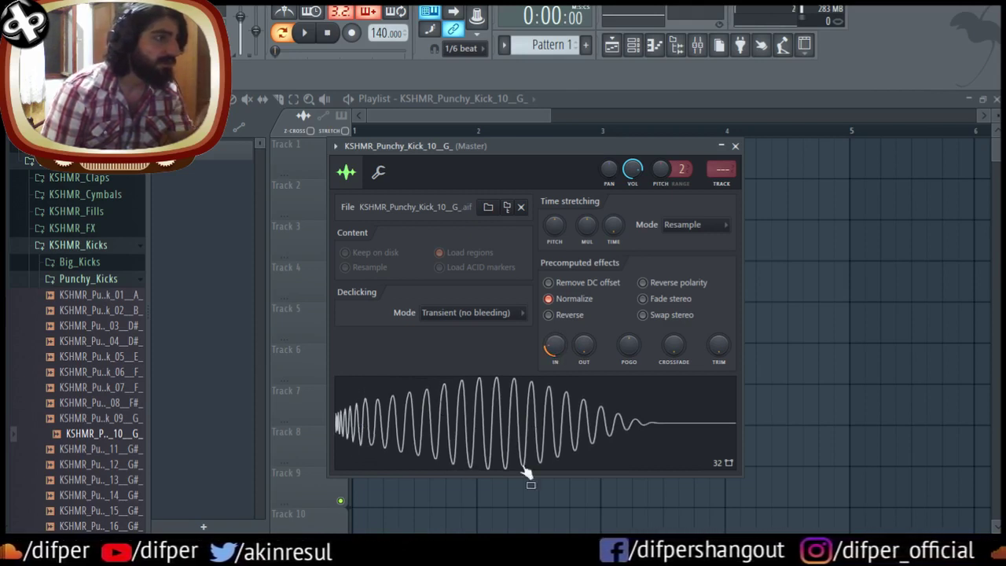
click(534, 428)
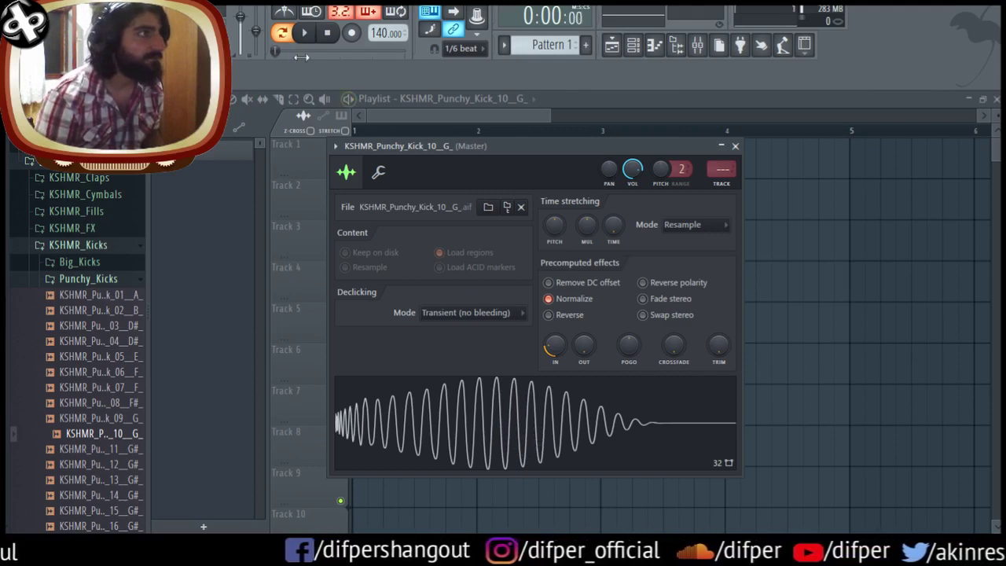
- Fill every fourth step of the kick channel in Pattern 1 and audition the beat
click(633, 45)
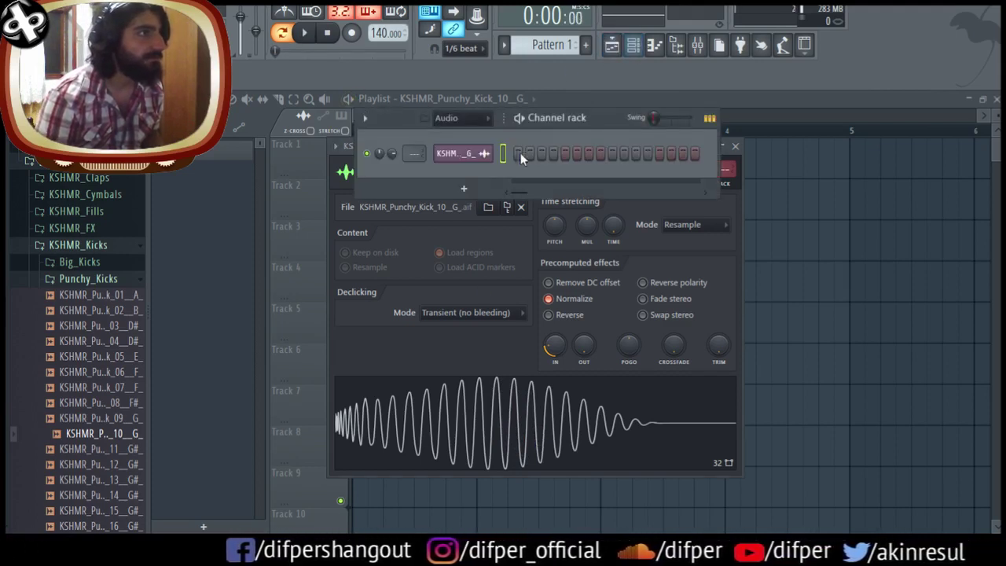
right_click(478, 153)
click(630, 209)
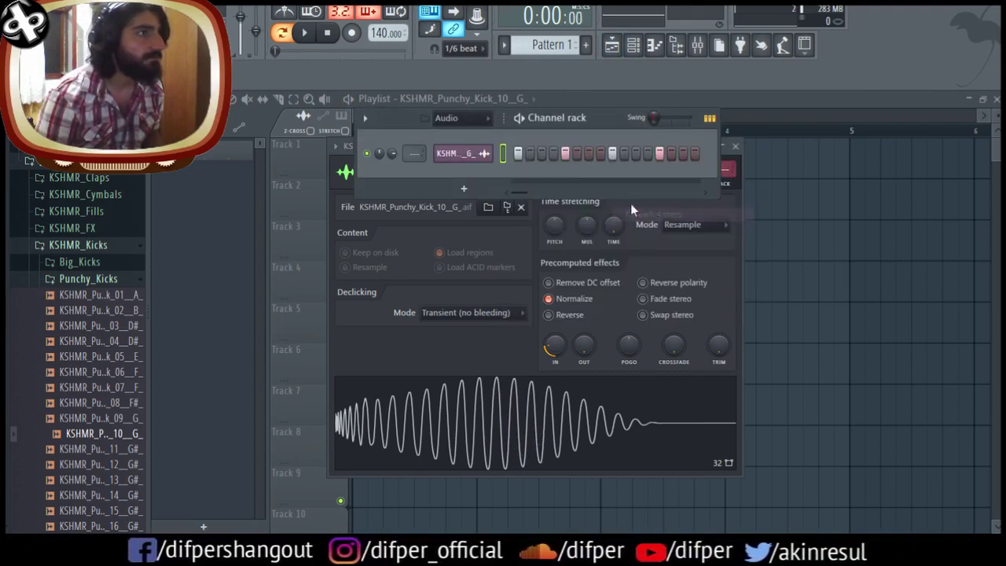
key(space)
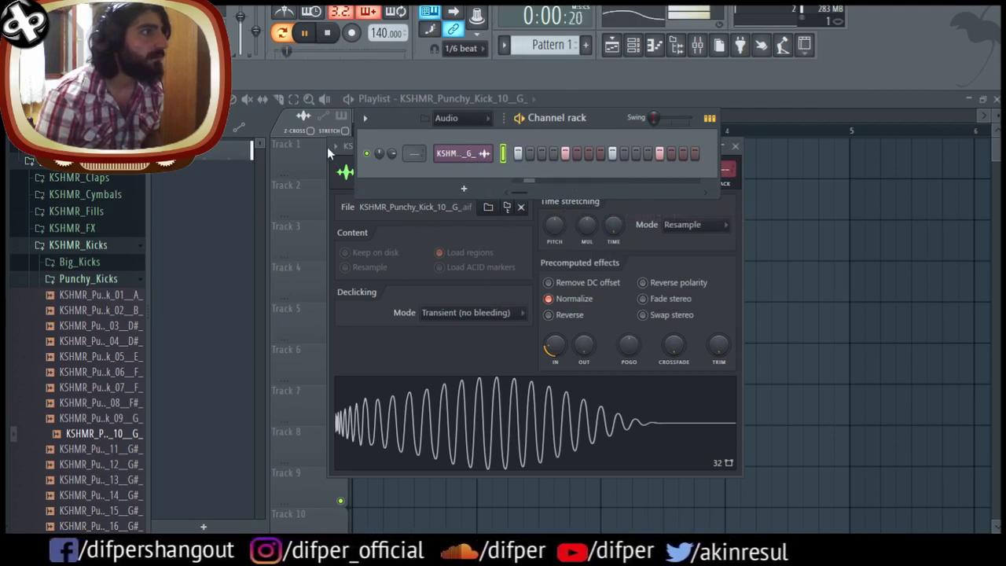
click(337, 167)
key(space)
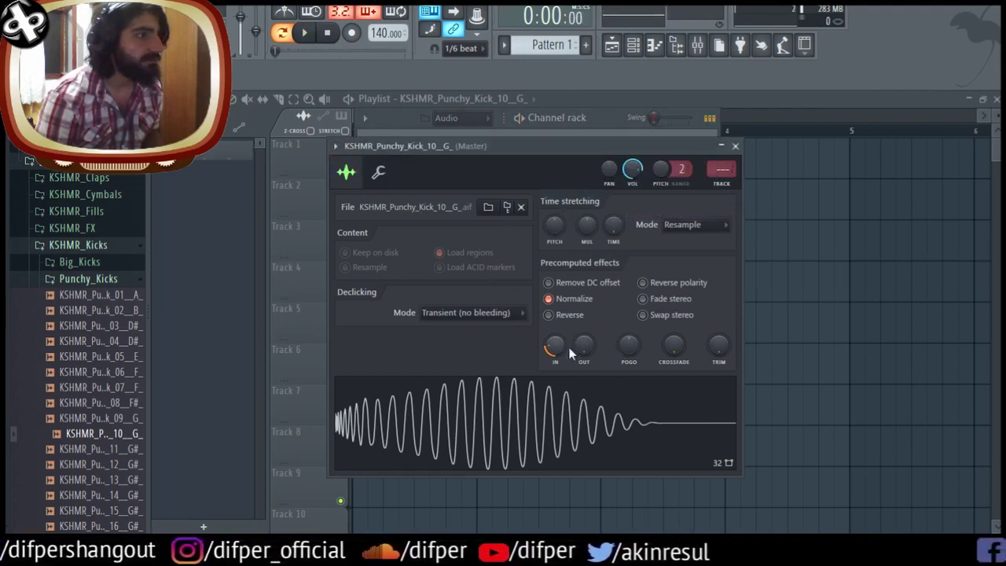
- Lower the kick sample's fade-in to zero, audition the pattern and try a very slight fade-in
drag(554, 346, 554, 393)
key(space)
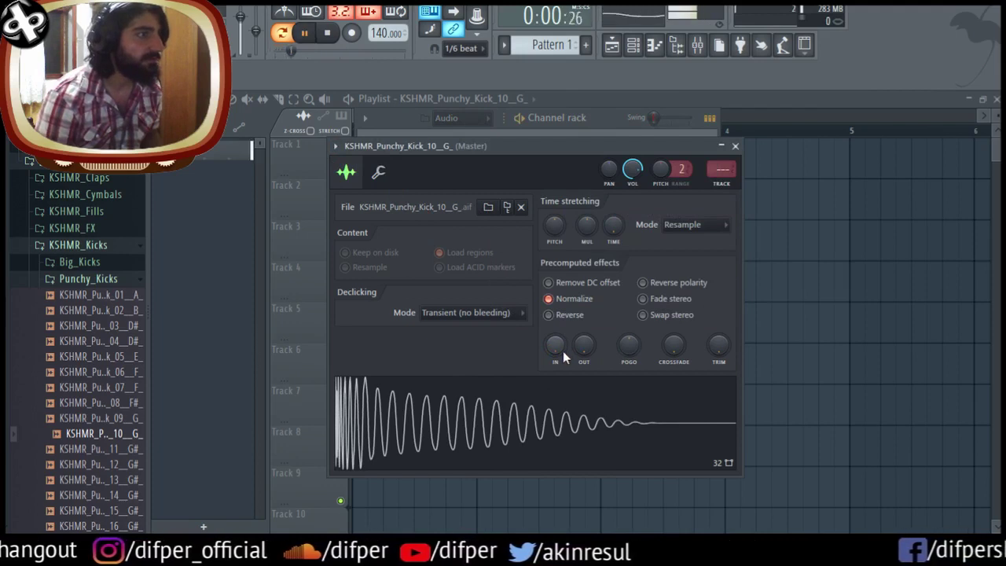
key(space)
drag(555, 348, 555, 343)
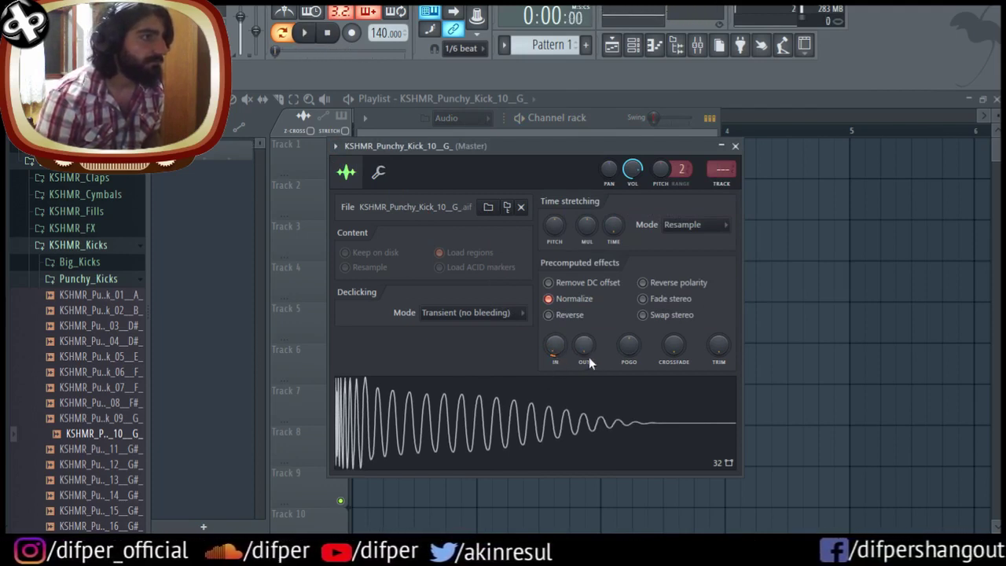
- Raise the kick sample's trim and fade-out to their maximum and audition the pattern
drag(718, 344, 718, 310)
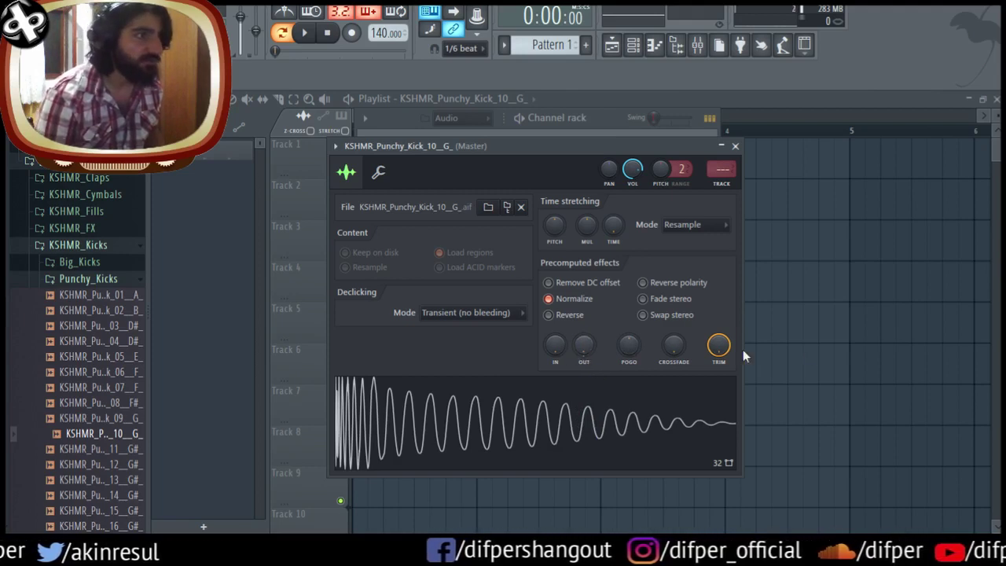
drag(582, 344, 583, 292)
key(space)
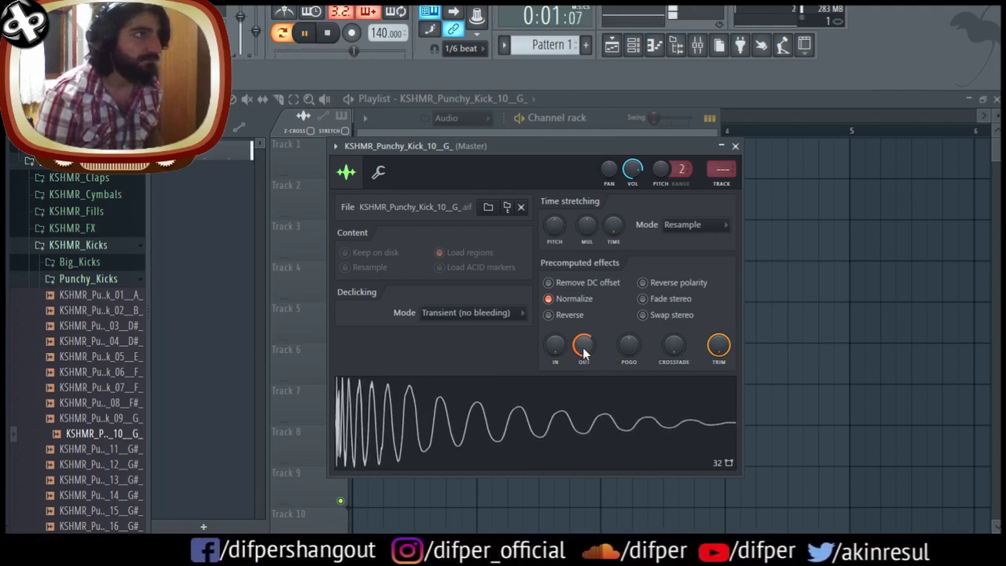
drag(583, 354, 606, 369)
key(space)
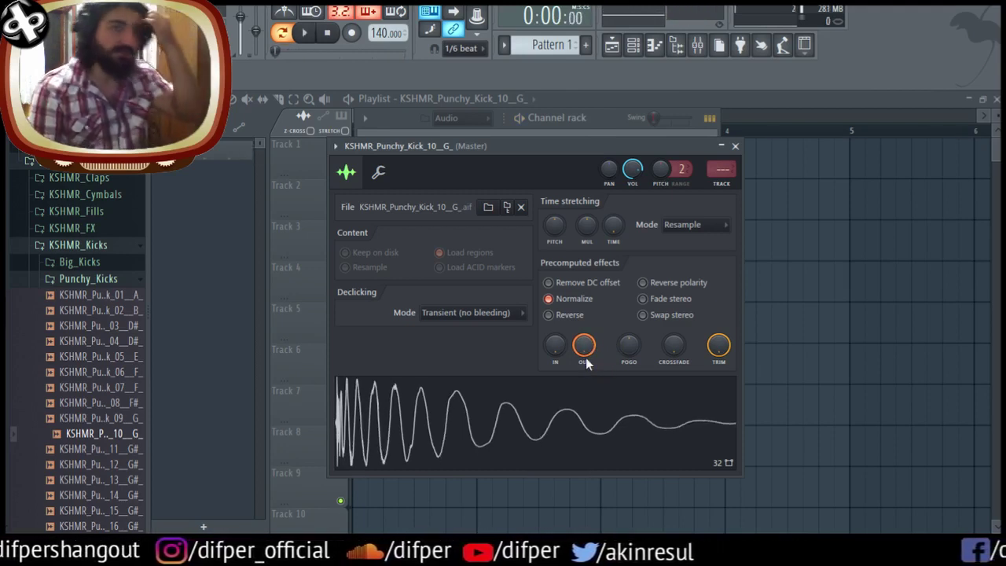
right_click(584, 347)
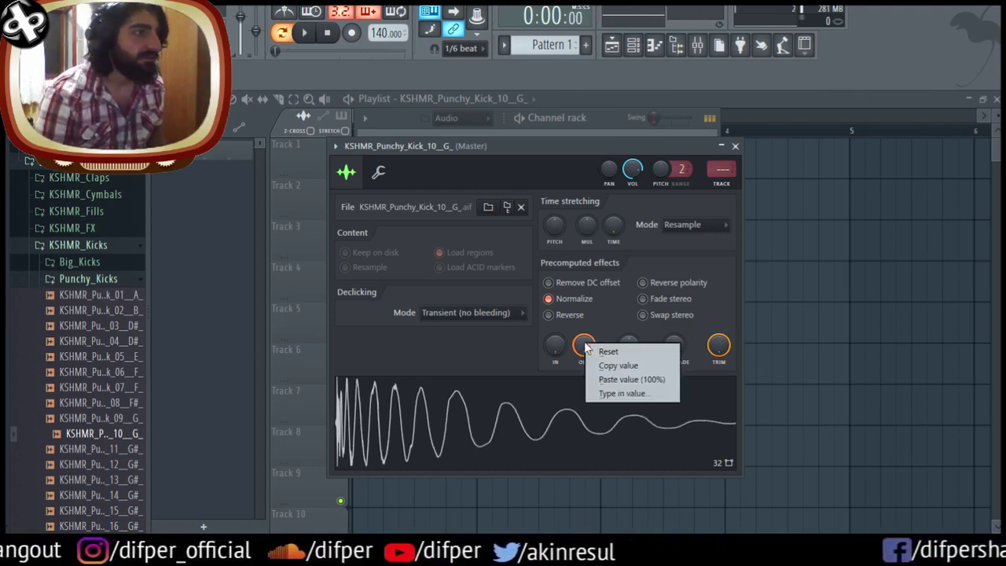
click(584, 349)
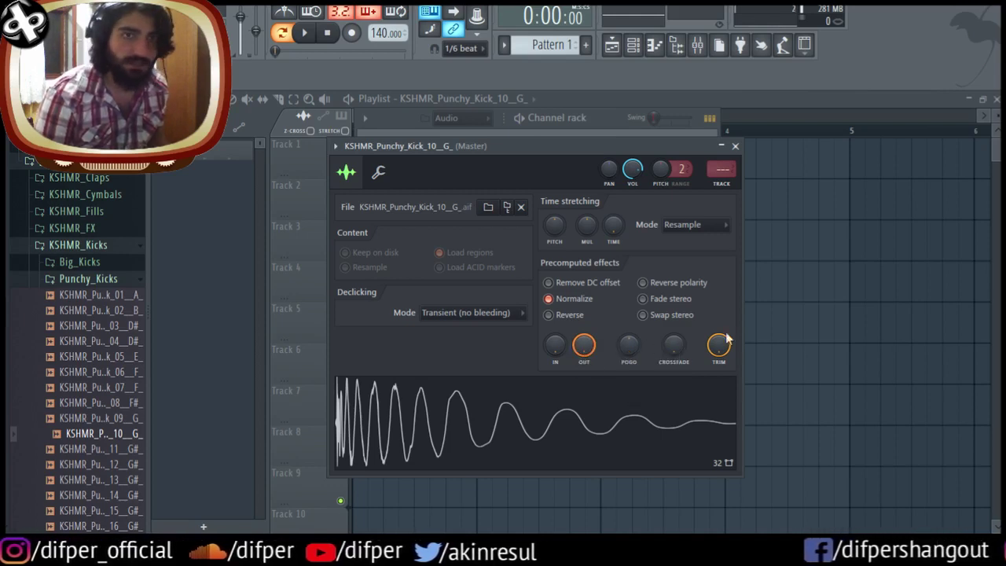
- Replace the kick audio clips on Tracks 1 and 4 of the playlist with one Pattern 1 clip at the start of Track 1
key(Escape)
click(370, 167)
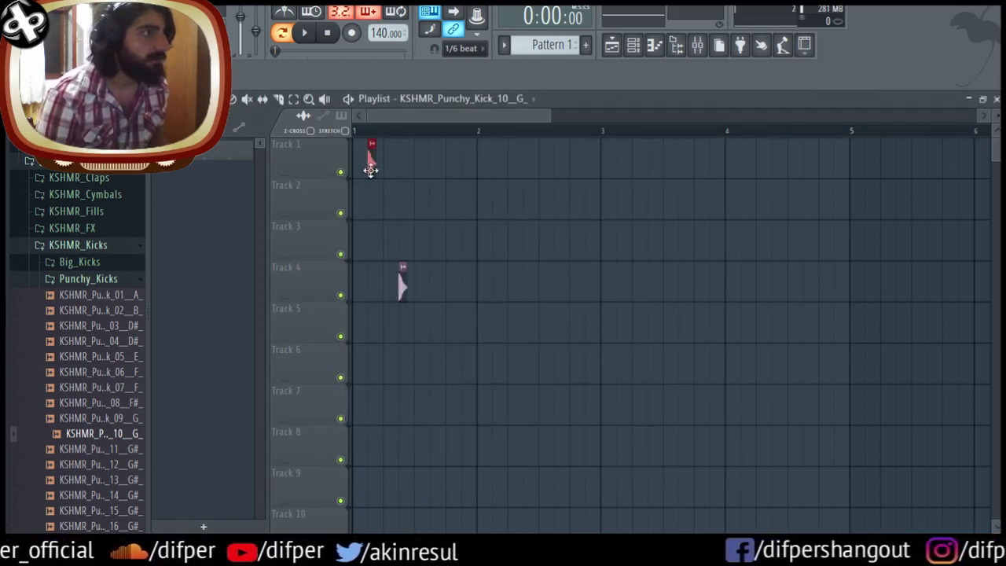
right_click(370, 169)
click(633, 45)
click(468, 118)
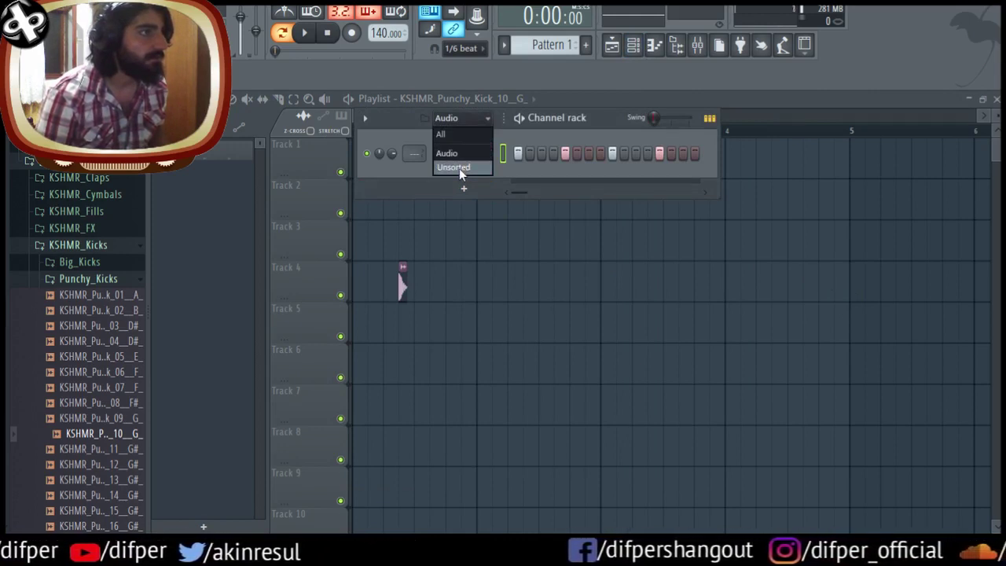
click(515, 171)
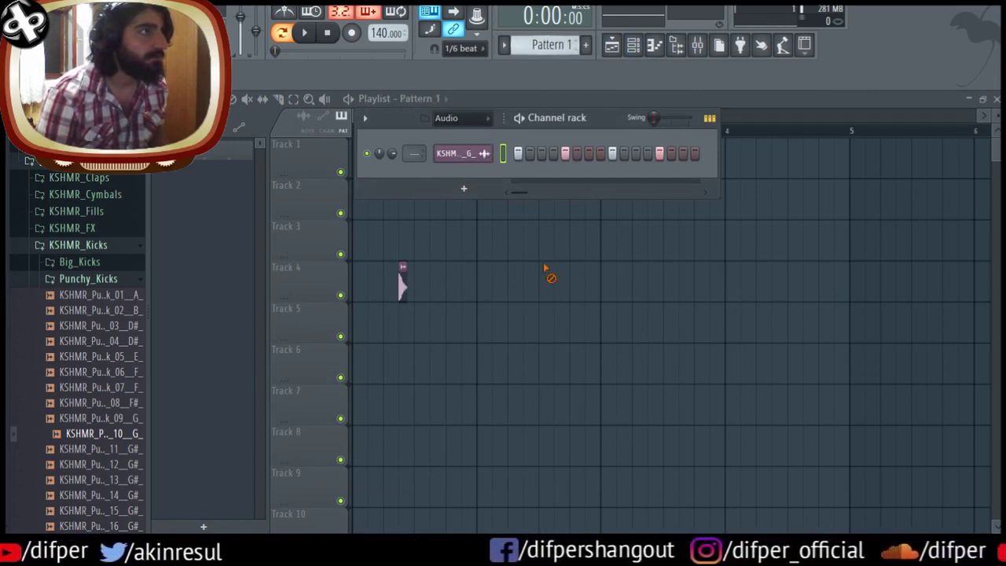
drag(548, 272, 370, 157)
right_click(404, 290)
- Switch playback to song mode and repeat Pattern 1 along Track 1 to fill bars 1 to 4
key(space)
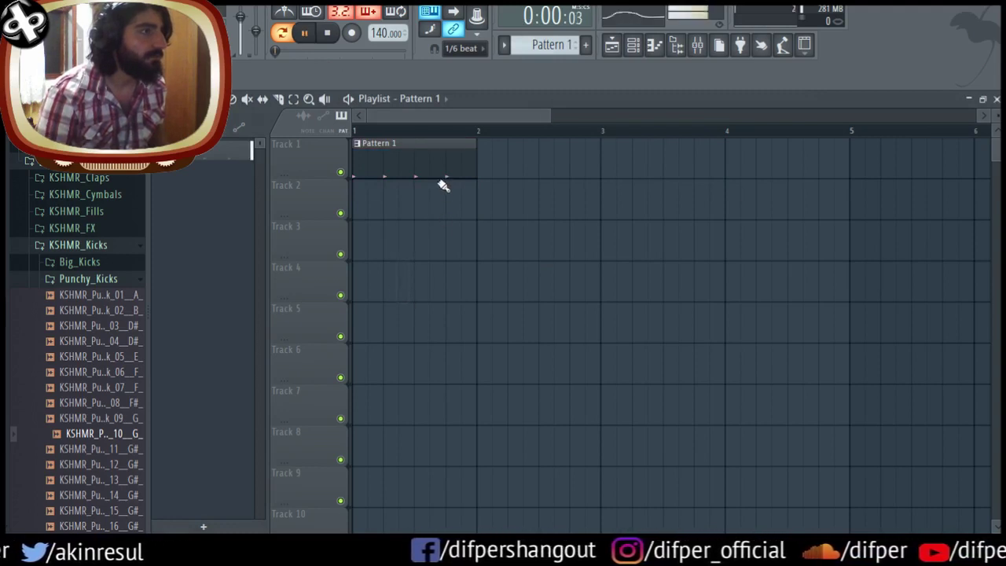
key(l)
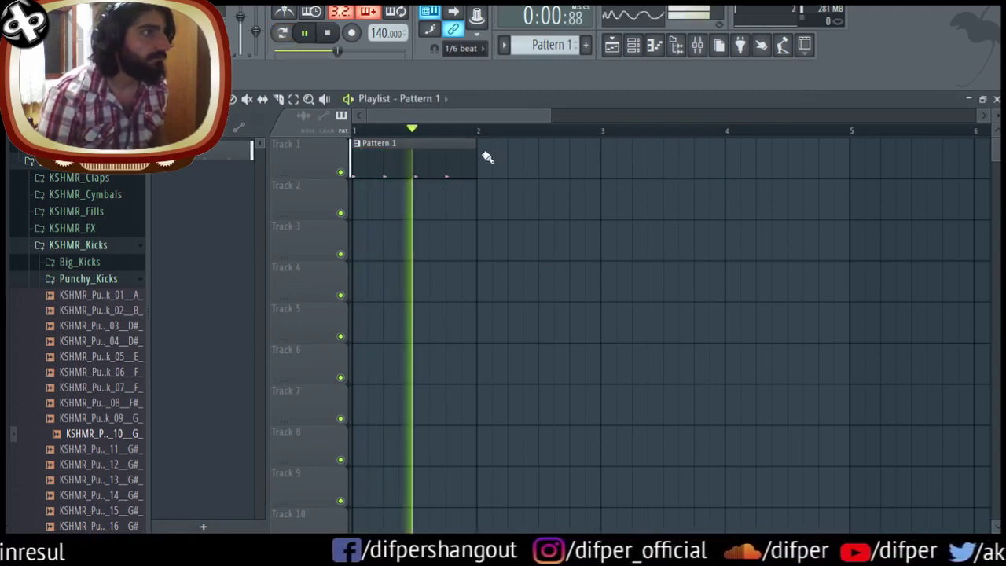
drag(487, 157, 752, 164)
key(space)
scroll(752, 218, down, 2)
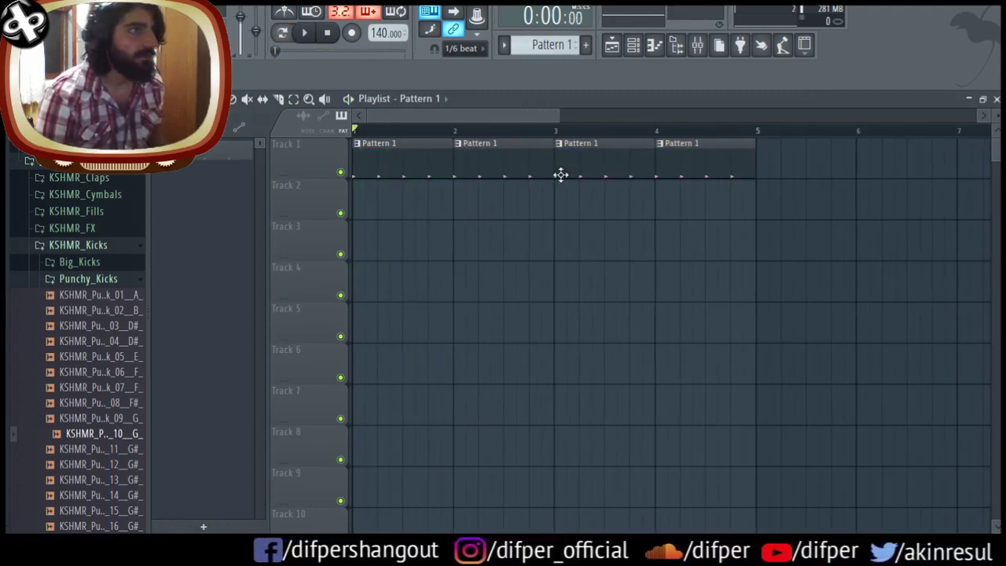
scroll(491, 208, down, 1)
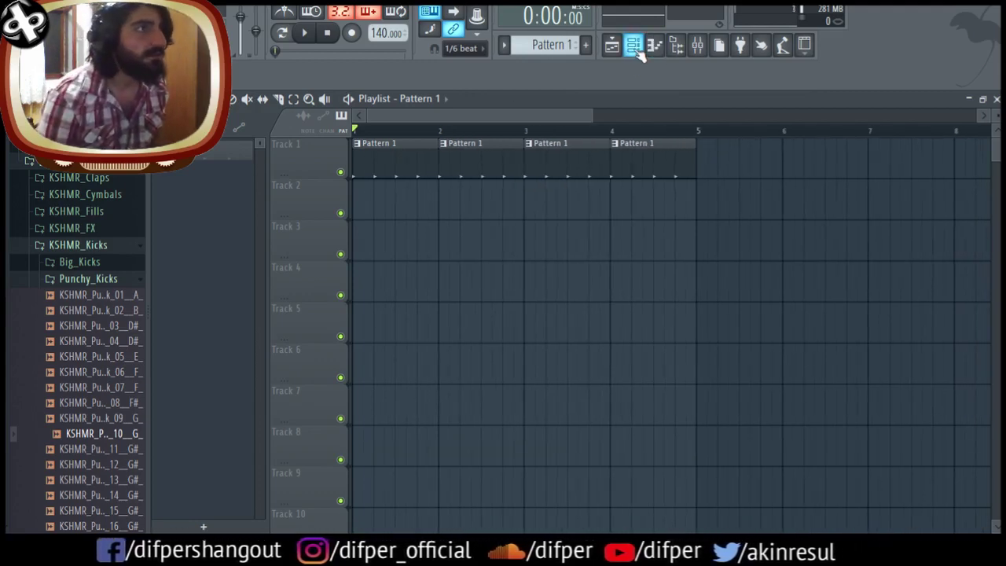
- Reopen the kick channel's sample settings and examine the options offered for its fade-out control and for the channel
click(696, 45)
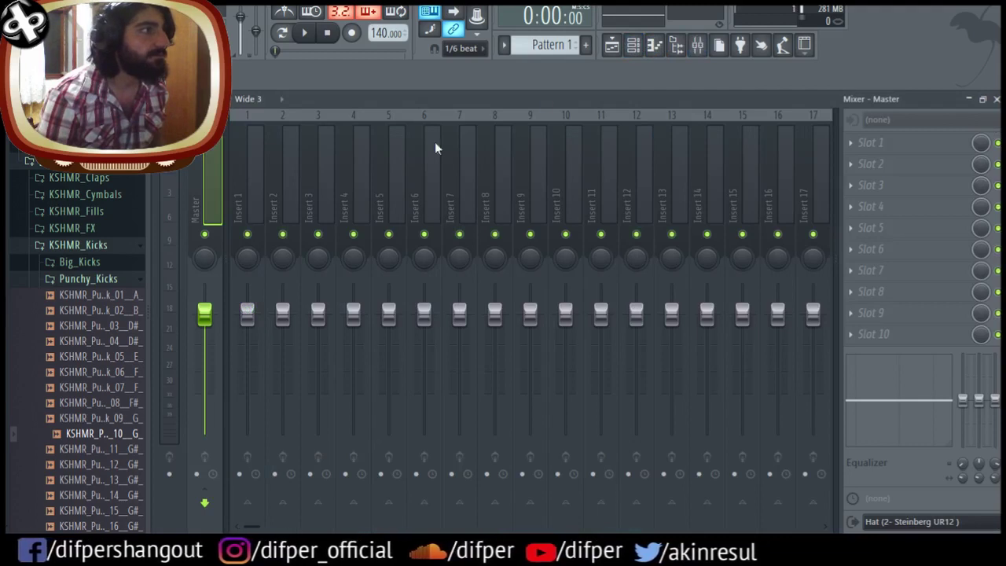
click(632, 45)
click(489, 155)
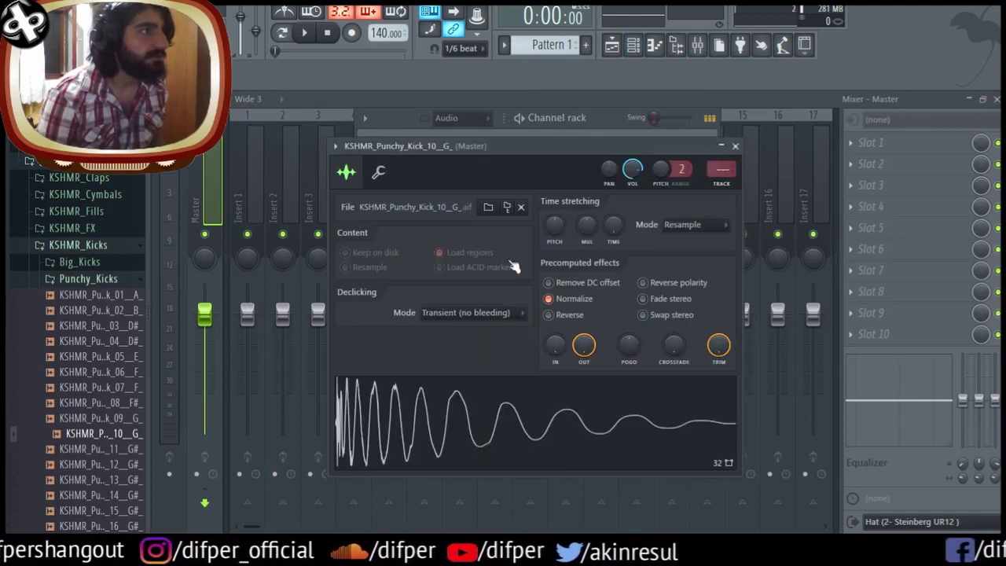
right_click(583, 346)
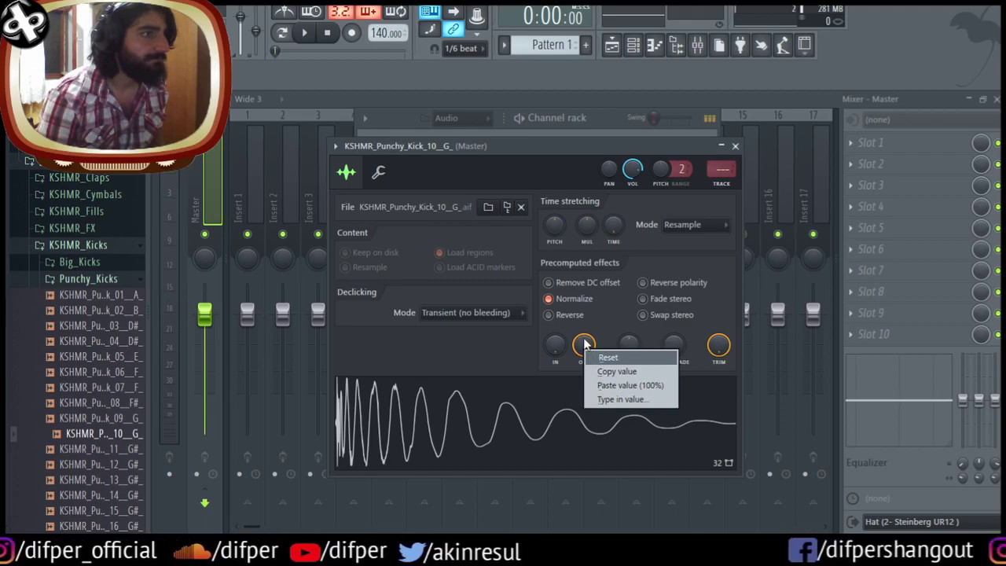
click(583, 346)
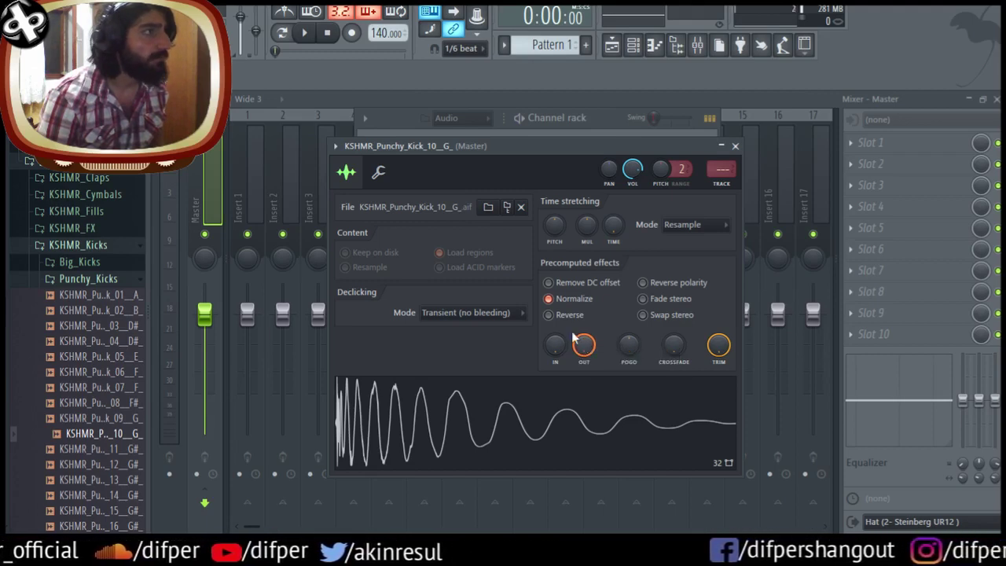
click(334, 148)
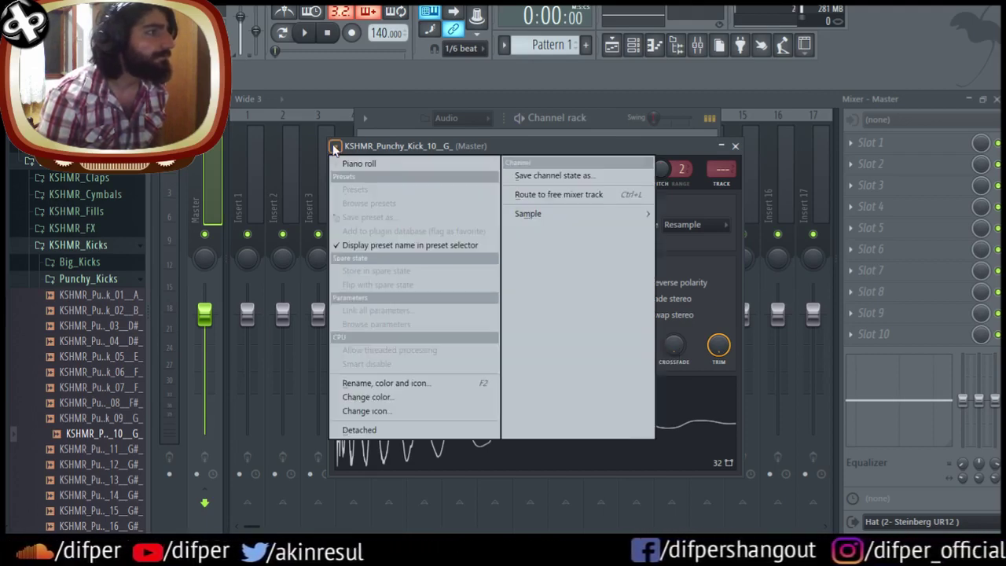
click(534, 151)
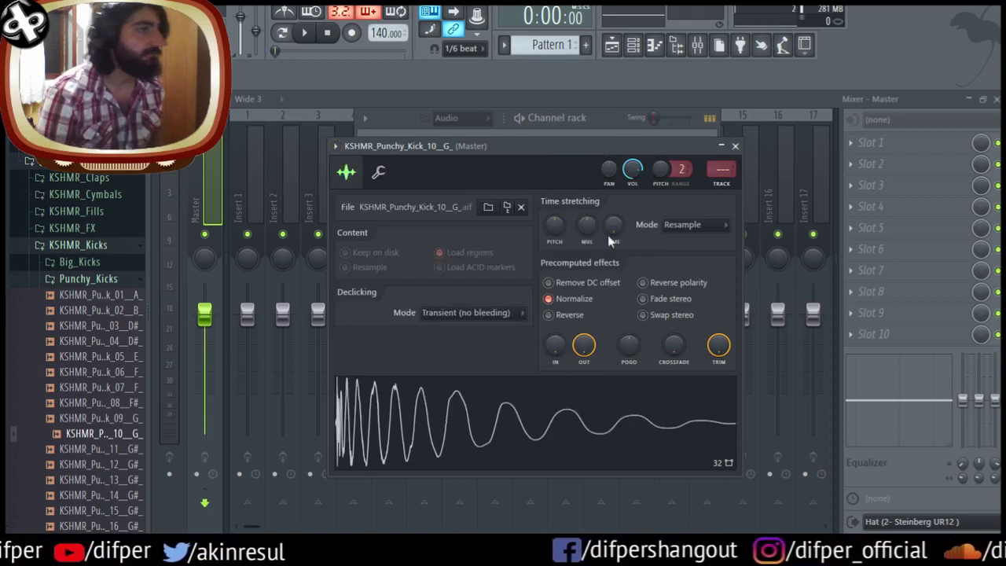
right_click(590, 354)
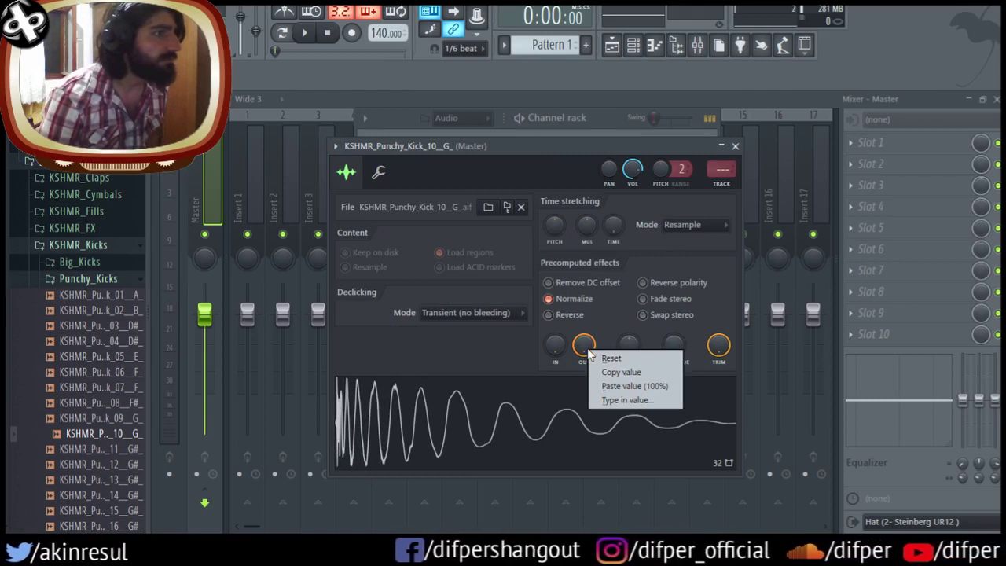
click(624, 400)
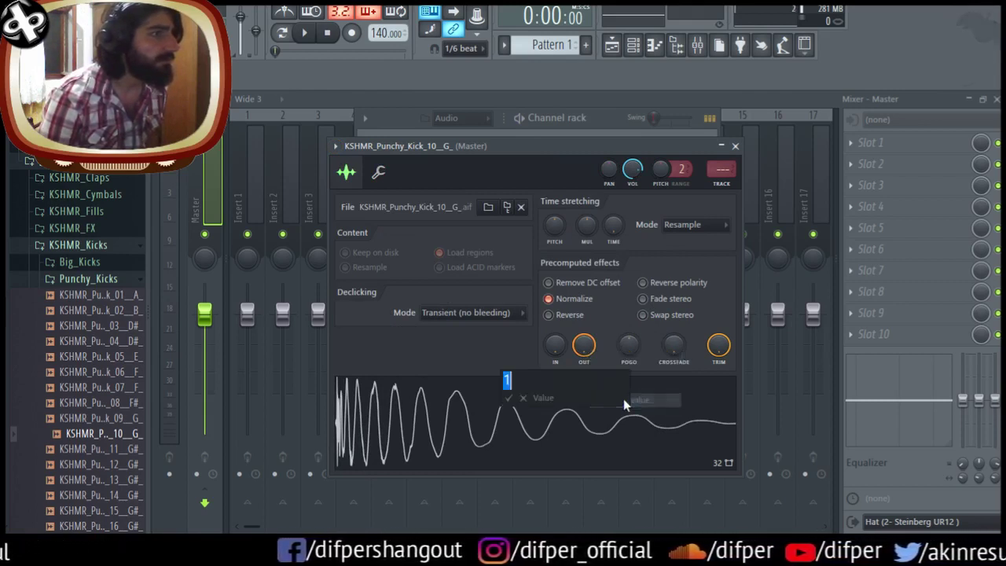
right_click(559, 385)
right_click(523, 382)
right_click(507, 381)
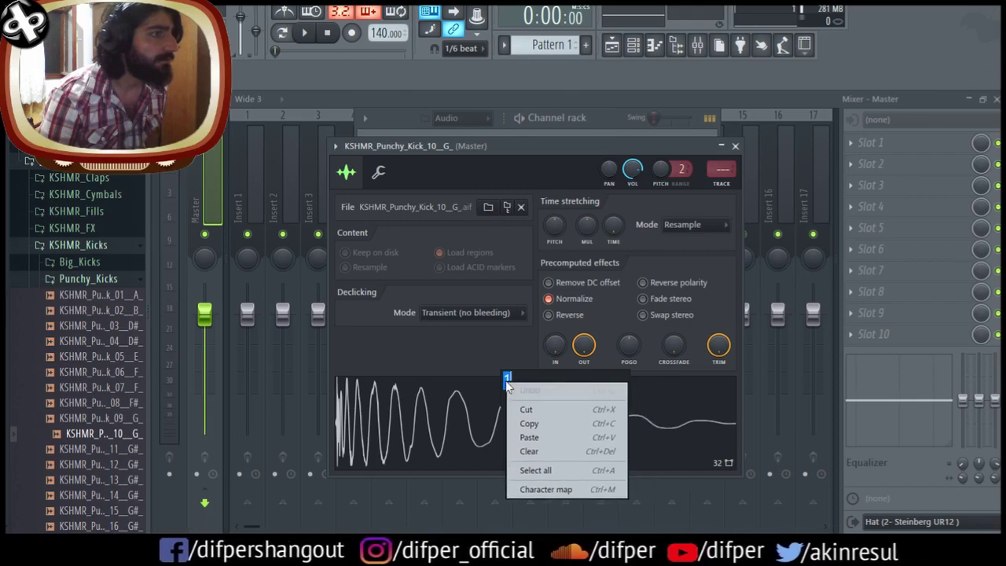
key(Escape)
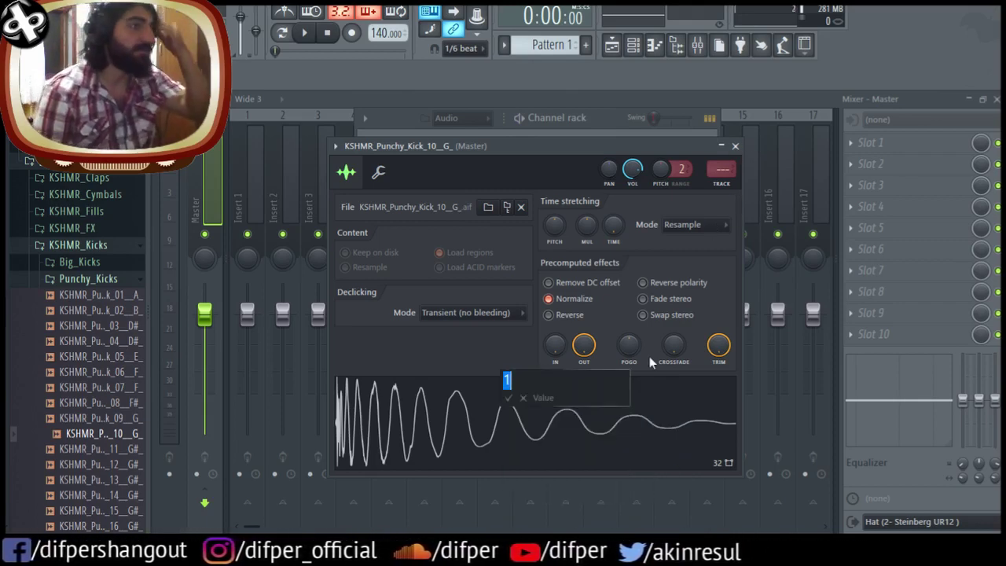
key(Escape)
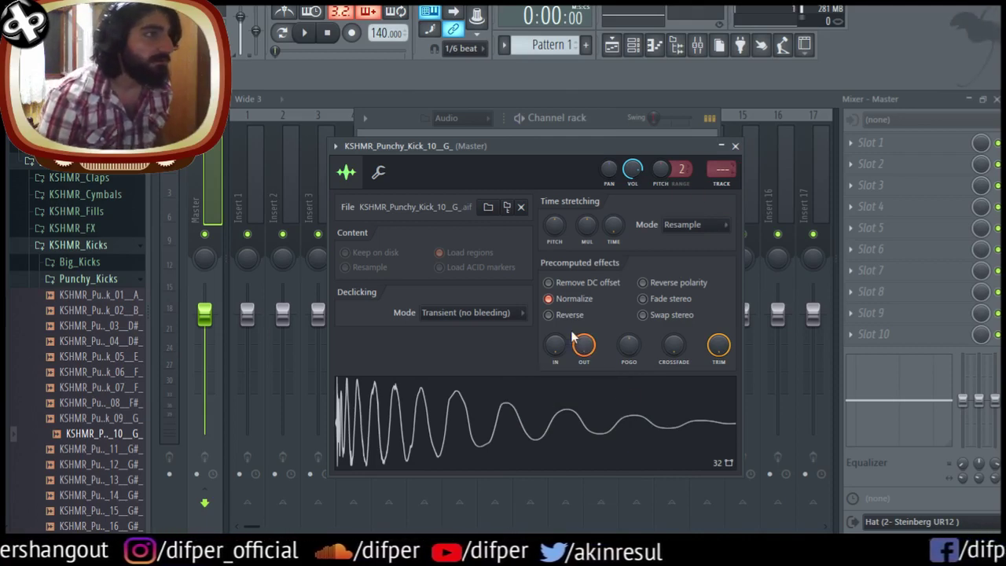
- Add KSHMR_Punchy_Kick_10__G_ from the browser as a second channel and open the original kick channel's settings
click(612, 44)
click(633, 45)
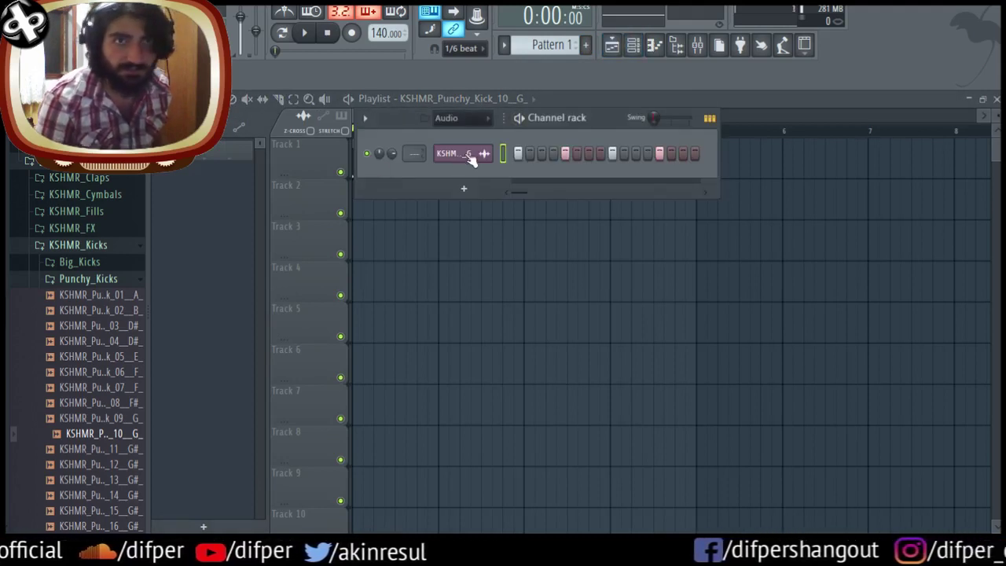
drag(104, 434, 454, 177)
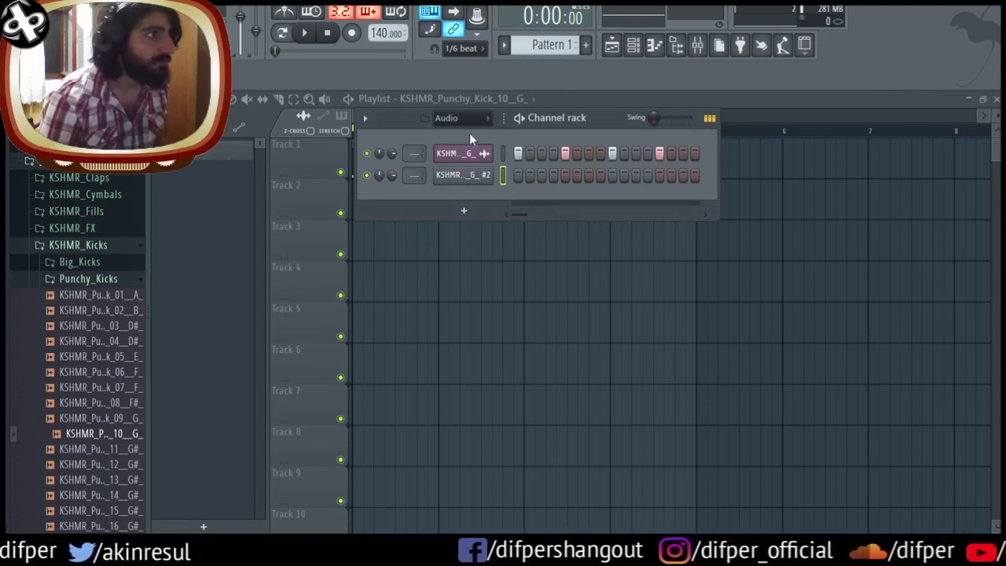
click(482, 154)
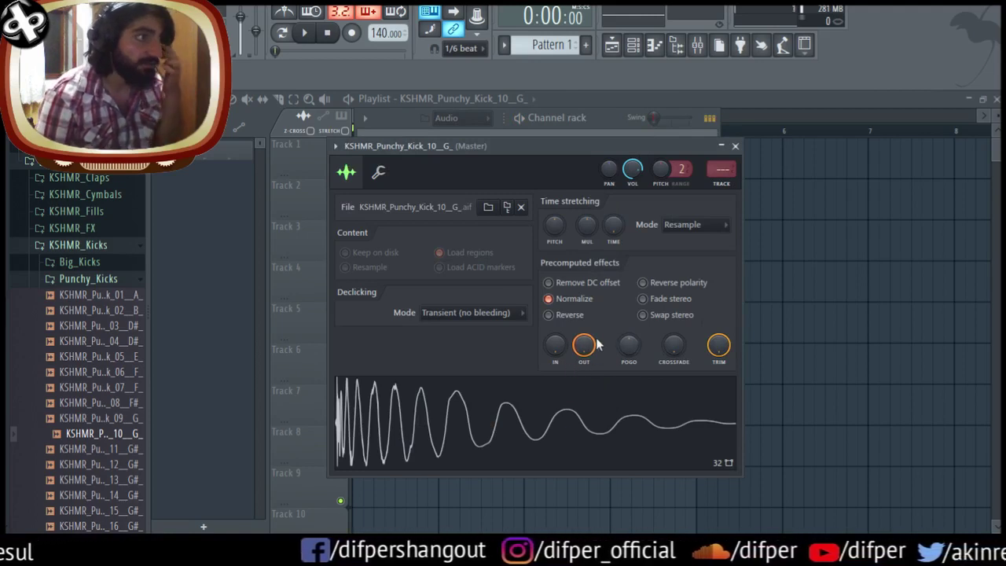
- Close the kick channel's settings and play the beginning of the four-bar arrangement
click(792, 287)
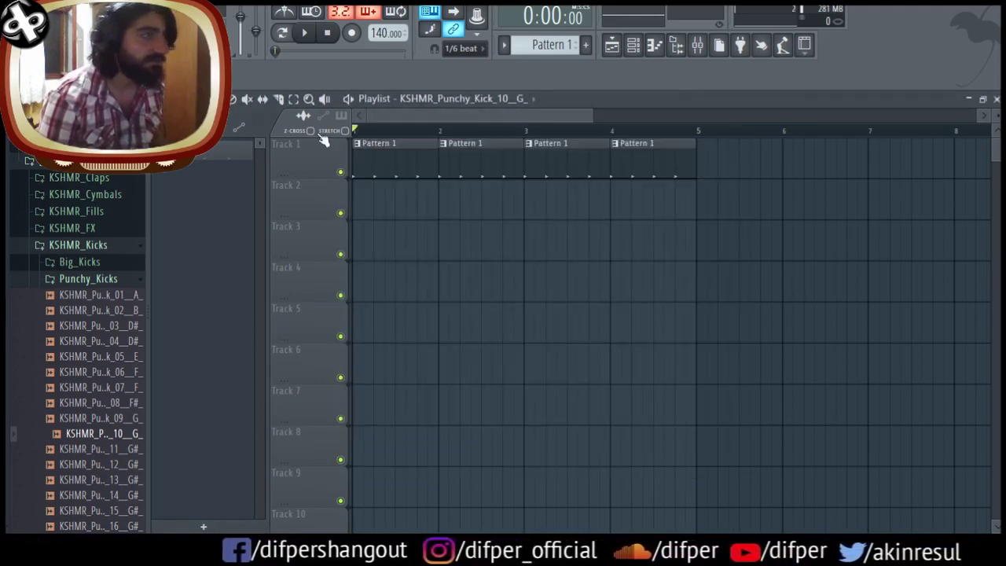
key(space)
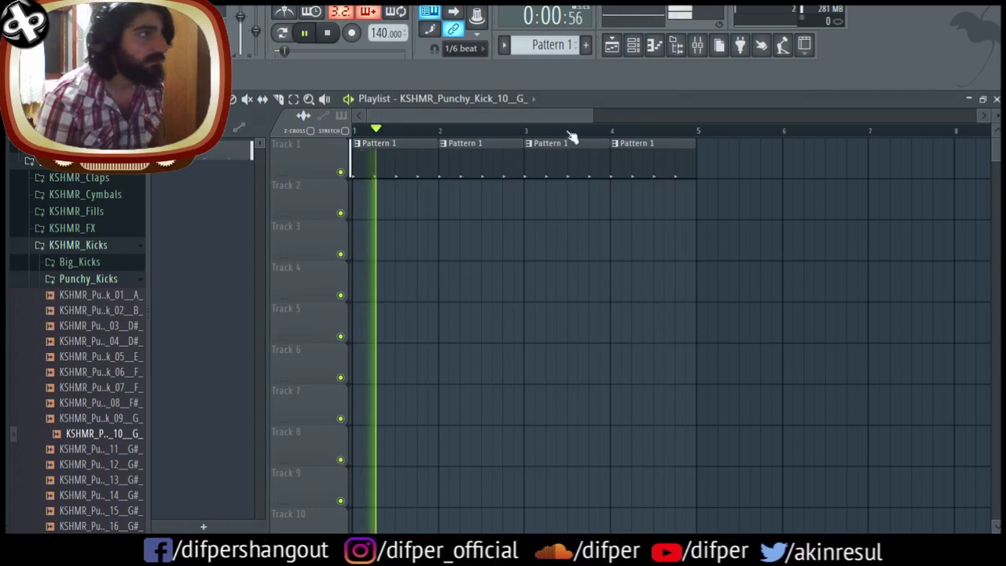
key(space)
- Switch to Pattern 2 and fill the second kick channel with a hit on every 4 steps
click(632, 45)
drag(575, 125, 578, 197)
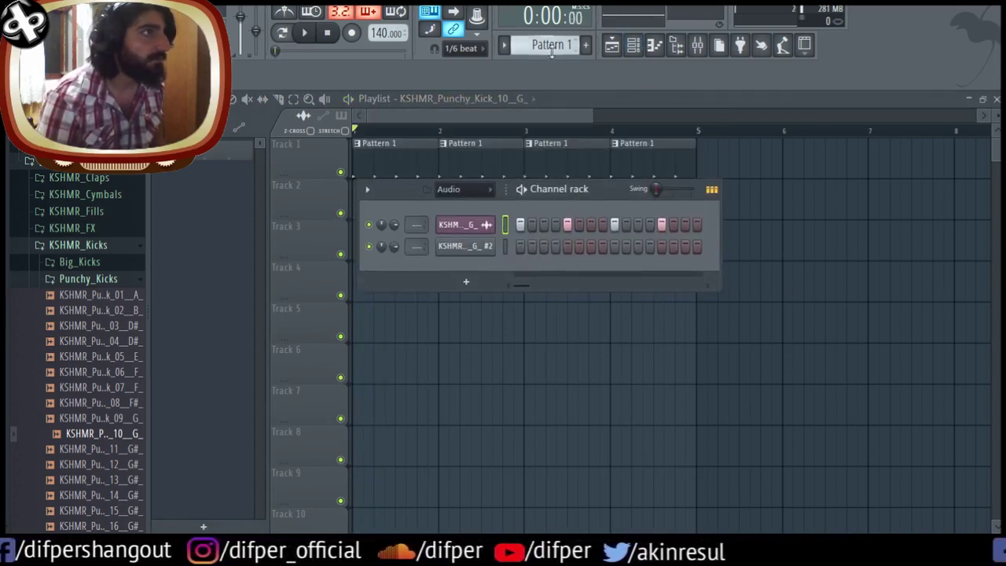
scroll(552, 47, up, 1)
right_click(506, 249)
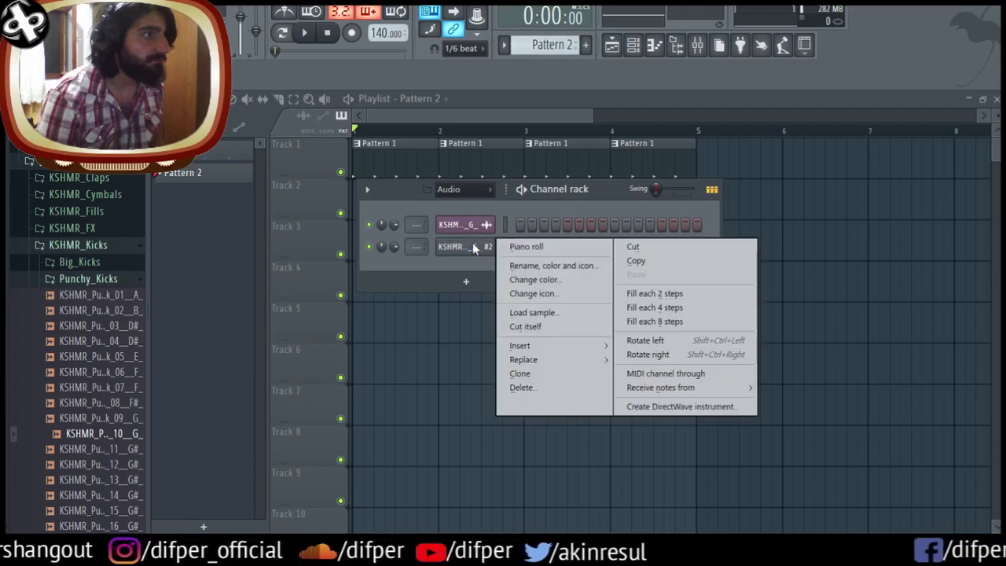
click(625, 321)
- Place a Pattern 2 clip at bar 5 of Track 1 in the playlist
click(741, 183)
drag(741, 183, 721, 164)
click(696, 129)
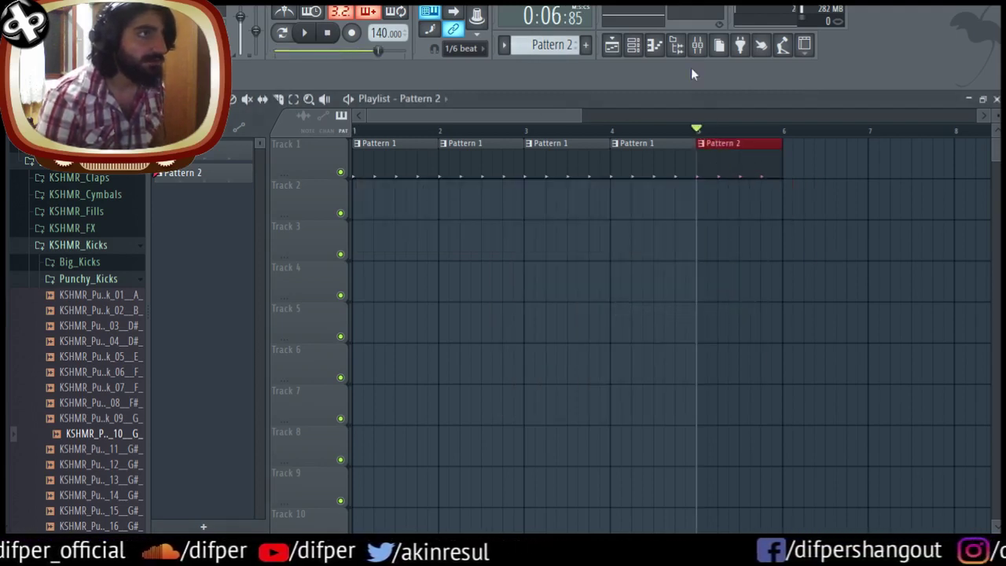
- Play the arrangement from bar 4 into the Pattern 2 clip to compare the two kicks
click(616, 129)
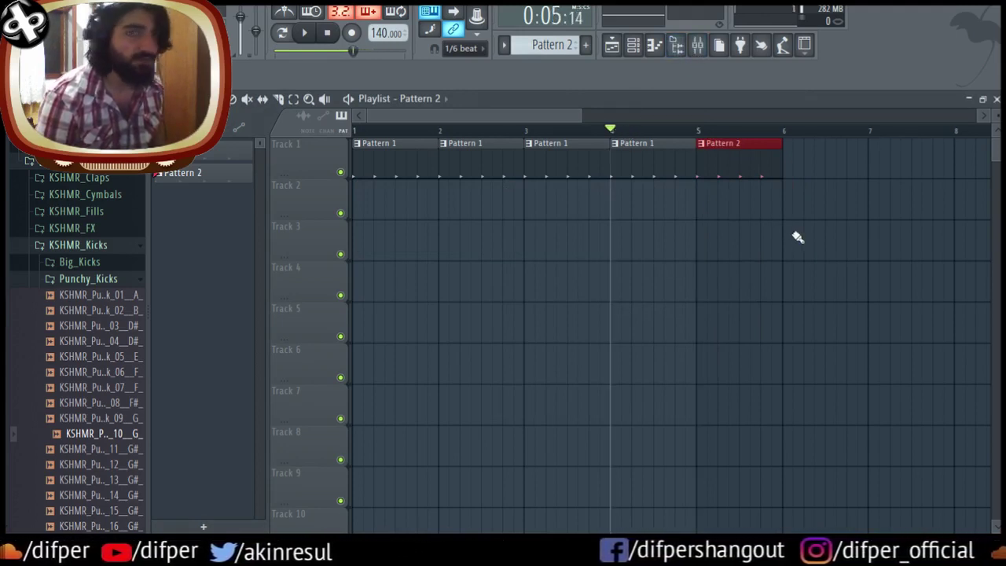
key(space)
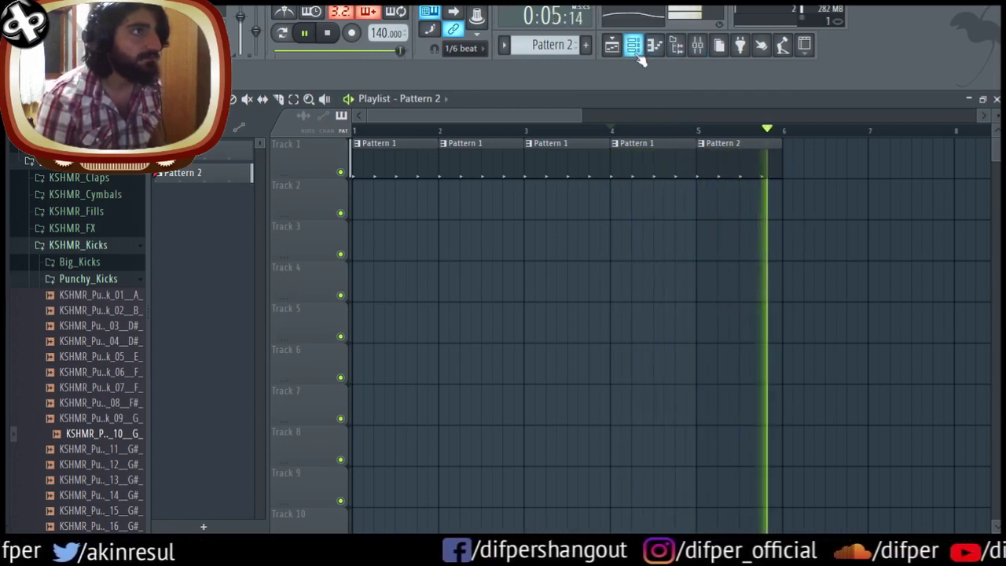
key(space)
- Examine the unprocessed sample settings and waveform of the second kick channel
key(F6)
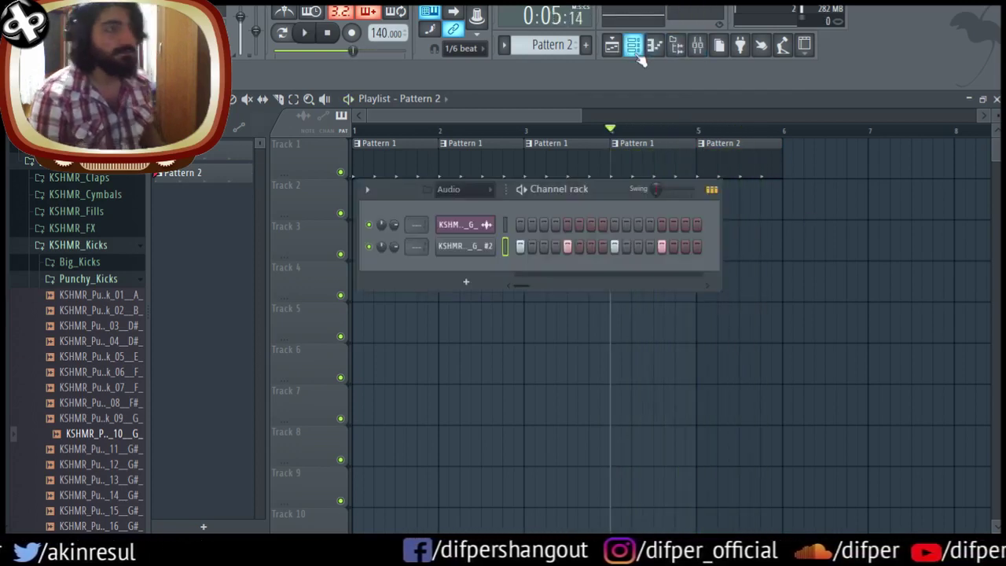
click(488, 247)
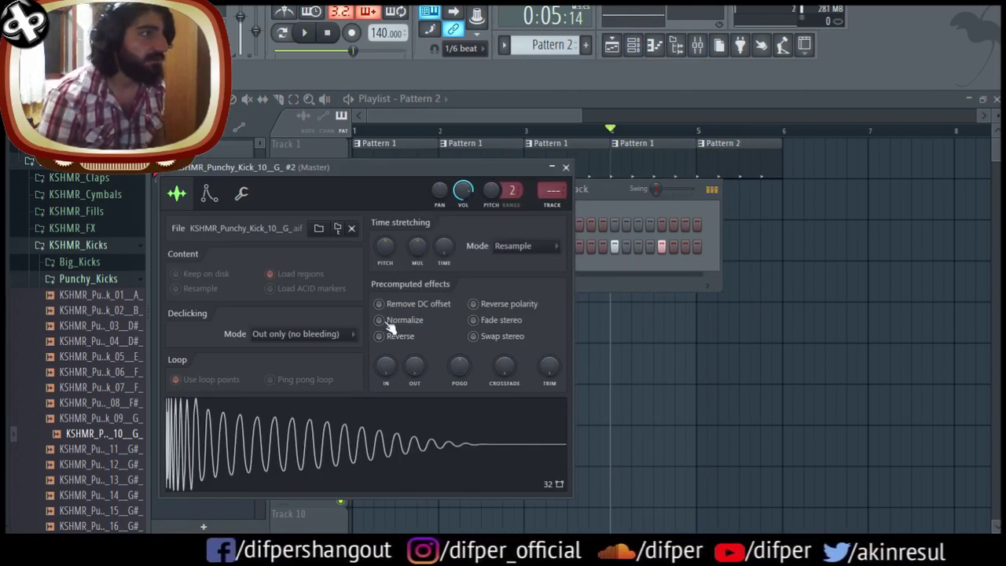
click(643, 188)
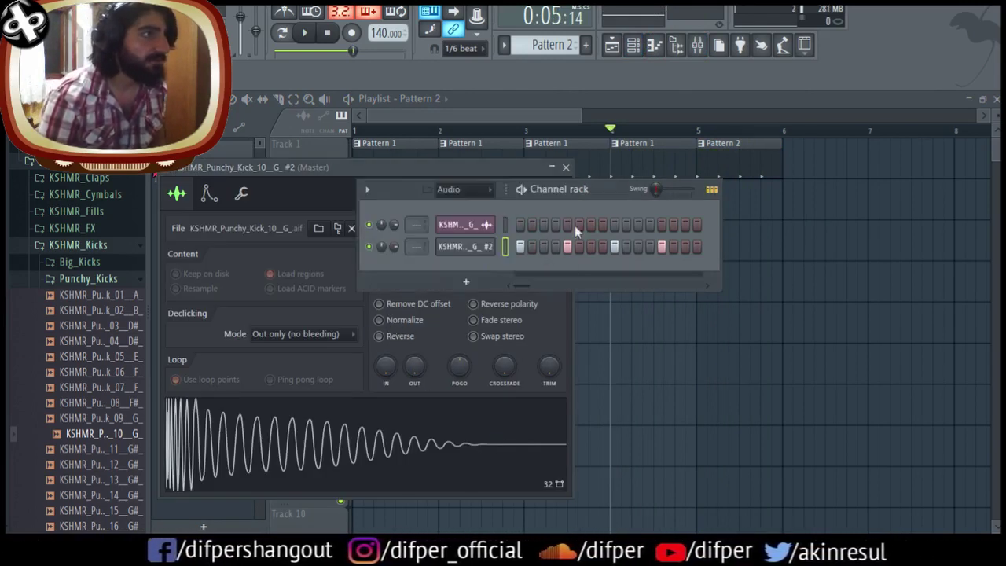
- Turn off Normalize and lower the fade-out in the original kick channel's sample settings
click(464, 225)
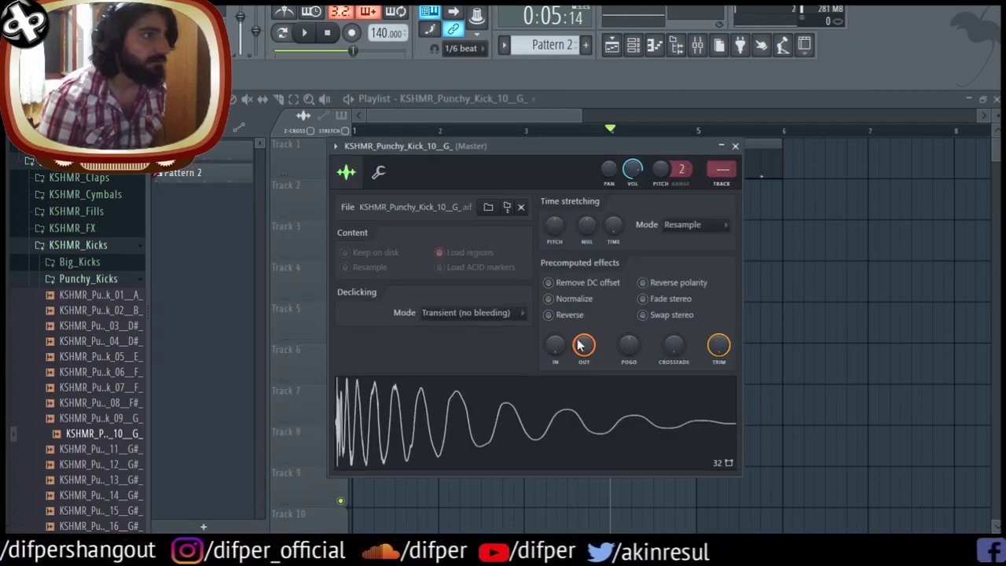
drag(579, 346, 555, 357)
click(574, 300)
click(556, 303)
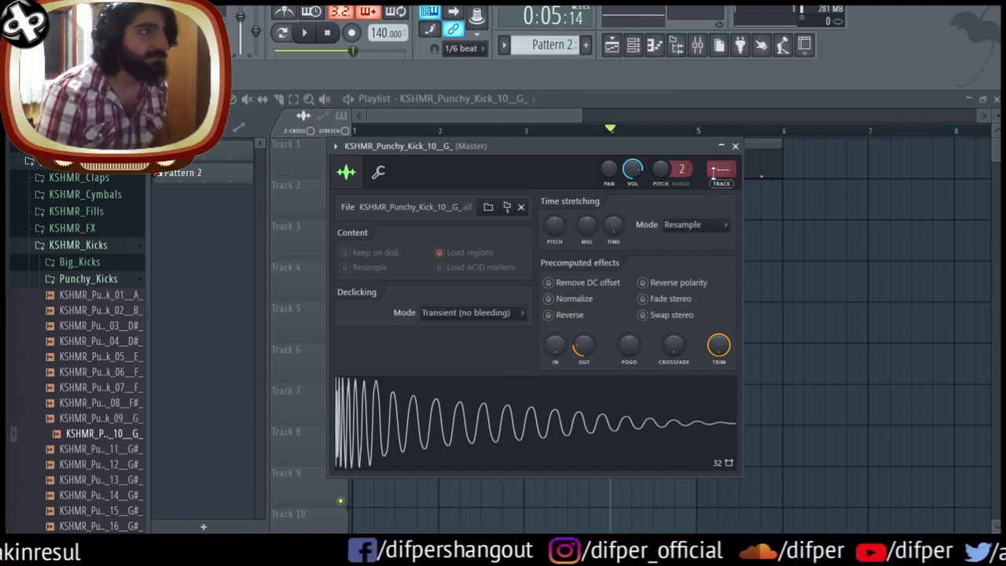
click(735, 147)
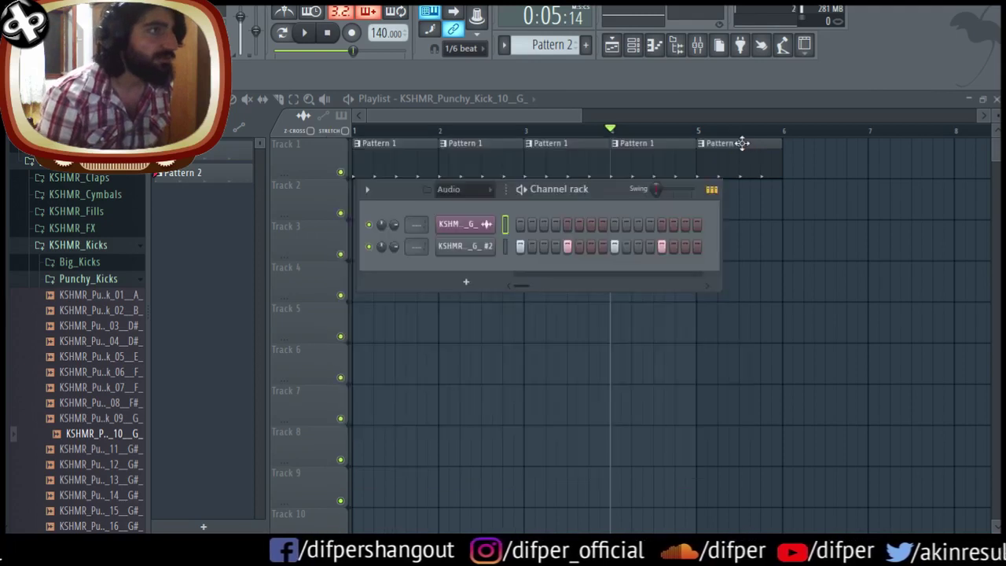
- Clear all pattern clips from the playlist and delete both kick channels
click(810, 162)
click(638, 50)
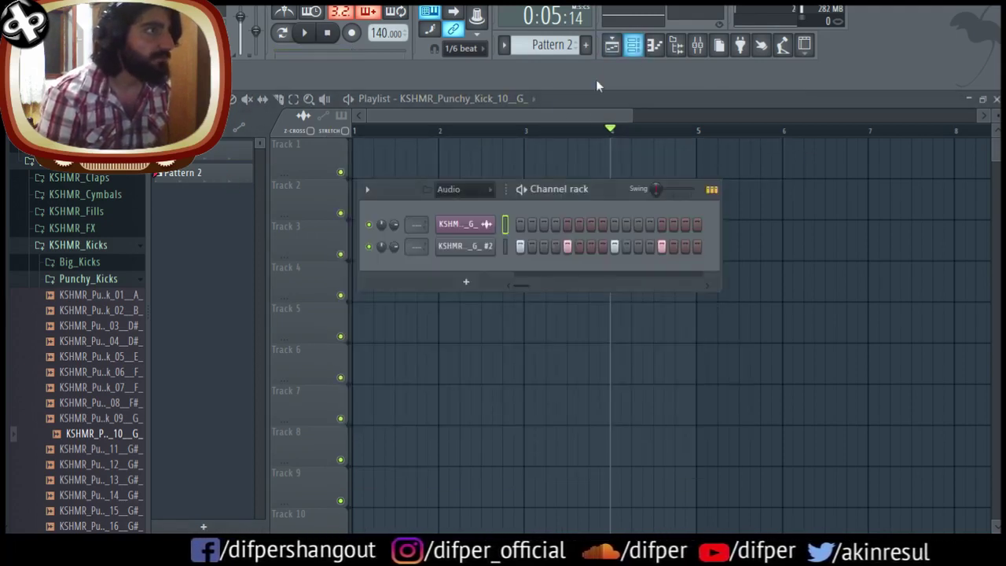
key(alt+Delete)
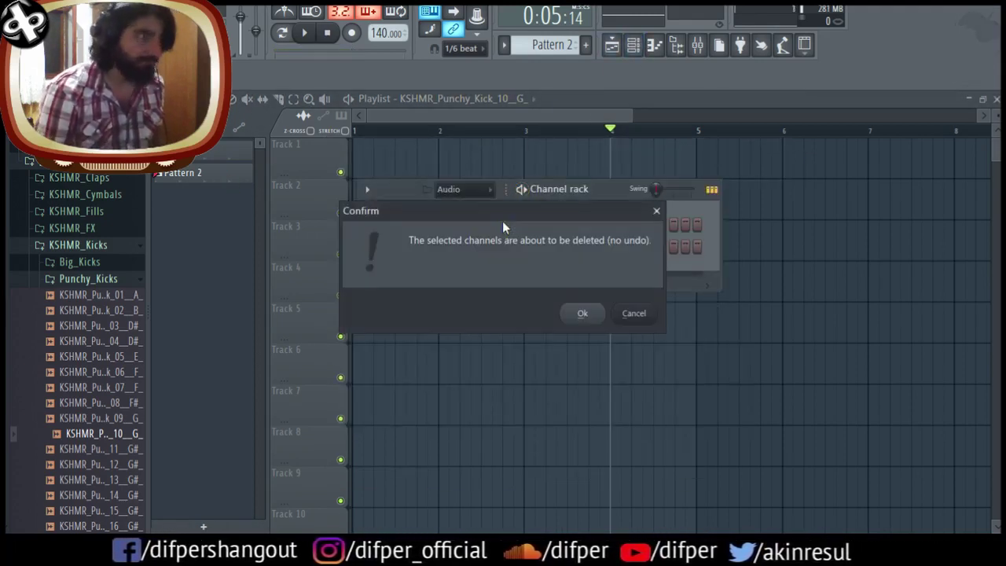
key(Return)
- Collapse the KSHMR sample folders and the parent FlStudio folder in the browser
click(100, 280)
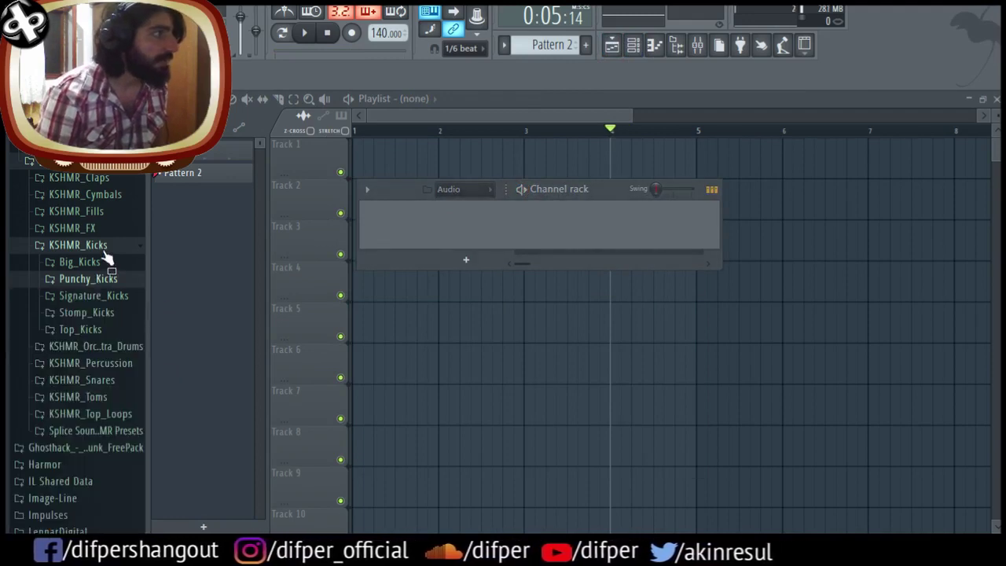
click(104, 251)
click(87, 250)
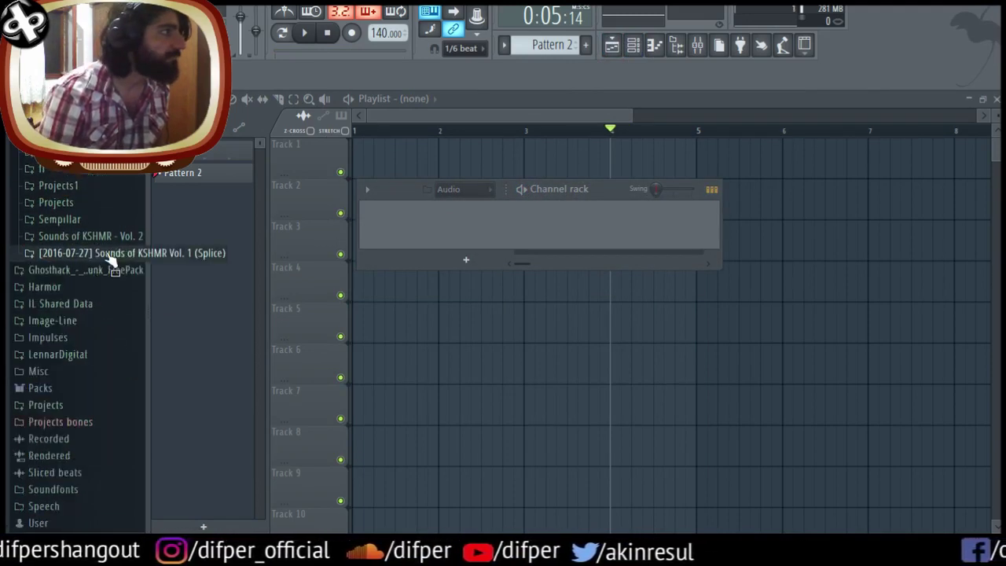
scroll(94, 291, up, 10)
click(48, 346)
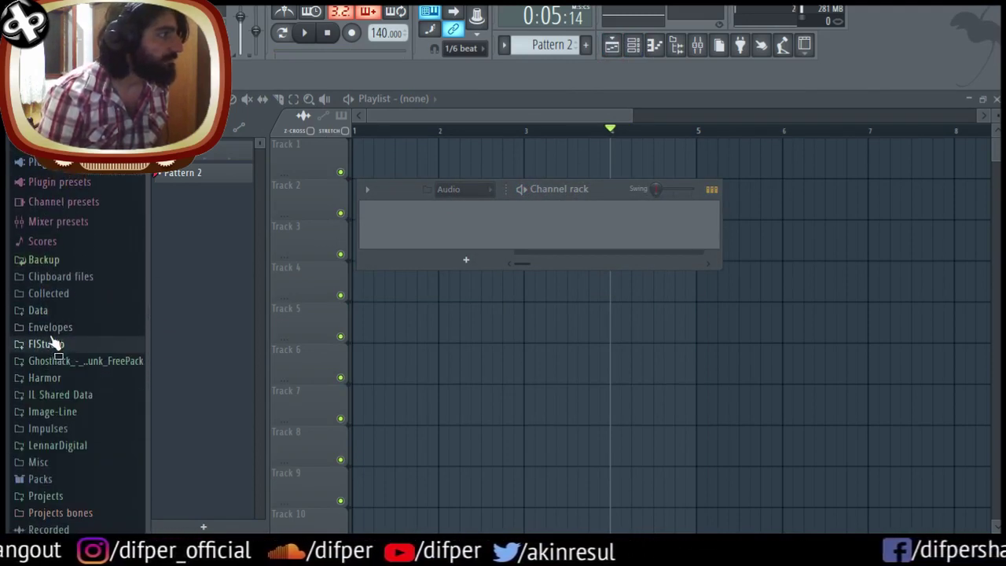
scroll(91, 402, down, 3)
- Open the kick samples in the Drums folder of Packs in the browser
click(63, 385)
scroll(63, 377, down, 3)
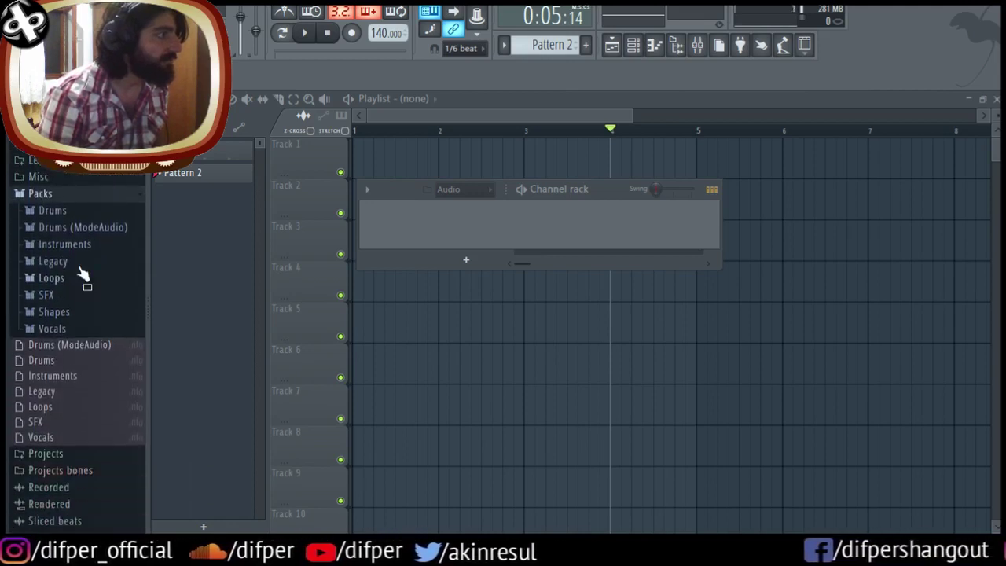
click(76, 209)
click(79, 209)
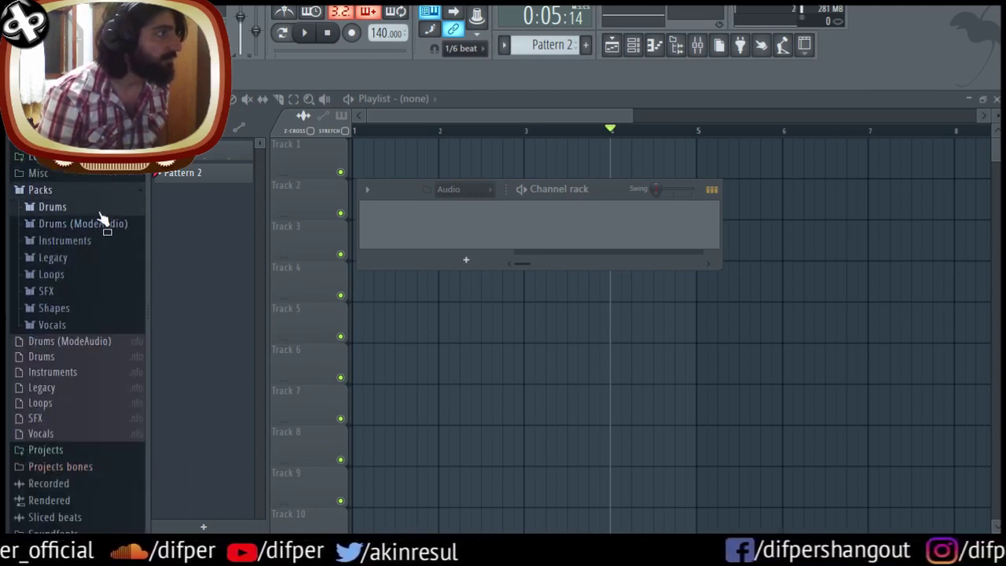
click(99, 209)
click(91, 259)
scroll(83, 235, down, 5)
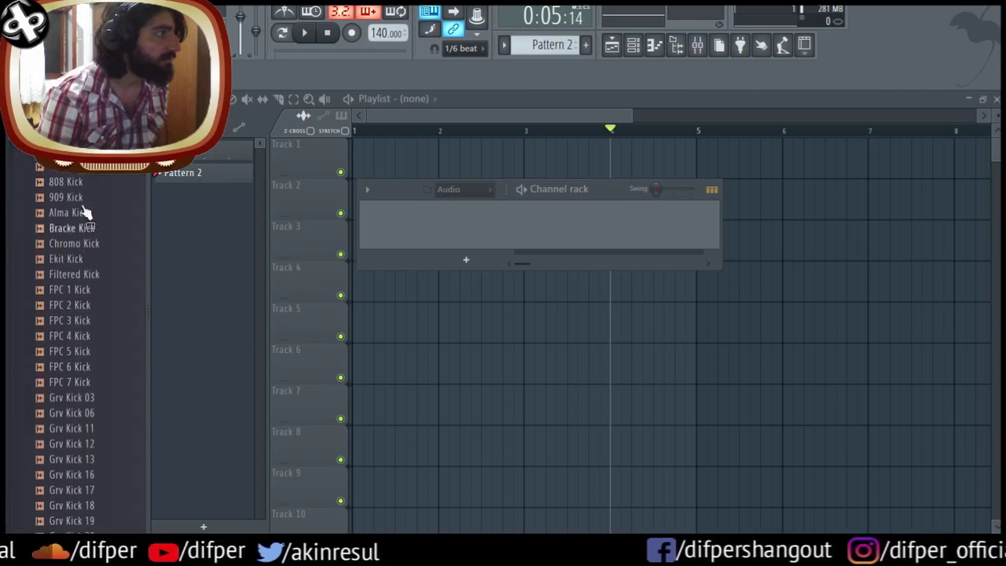
- Audition several kick samples in the browser, including Grv Kick 18 and Grv Kick 19
click(78, 383)
scroll(79, 393, down, 1)
click(78, 411)
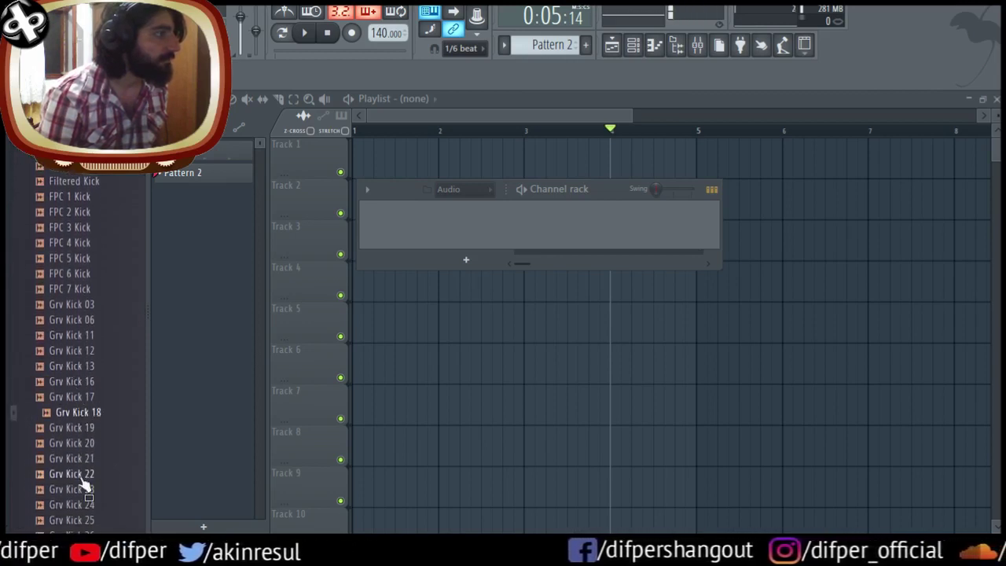
click(79, 396)
click(79, 427)
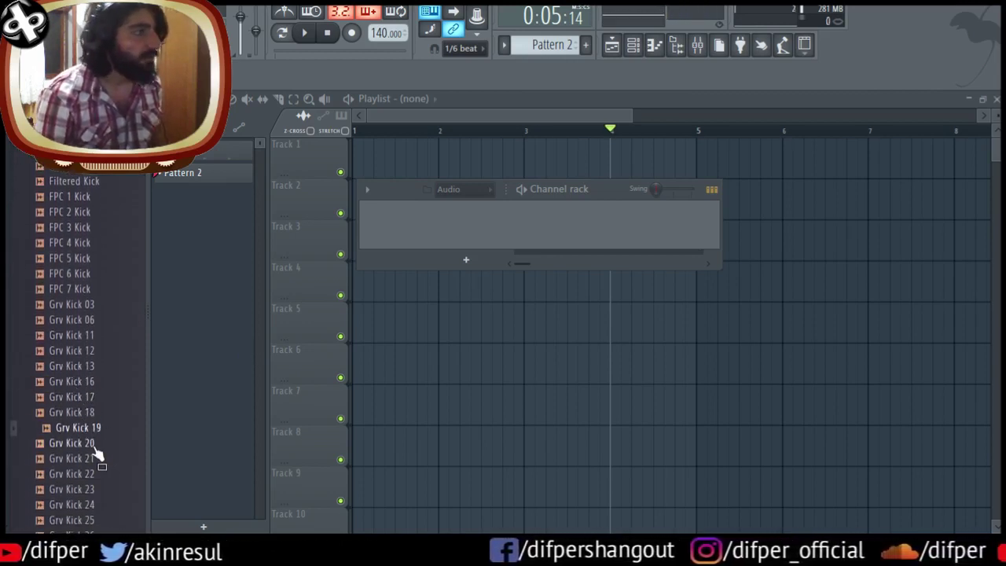
- Show the Unsorted channels in the channel rack and add Grv Kick 06 as a new channel below the Sampler
click(458, 190)
click(482, 237)
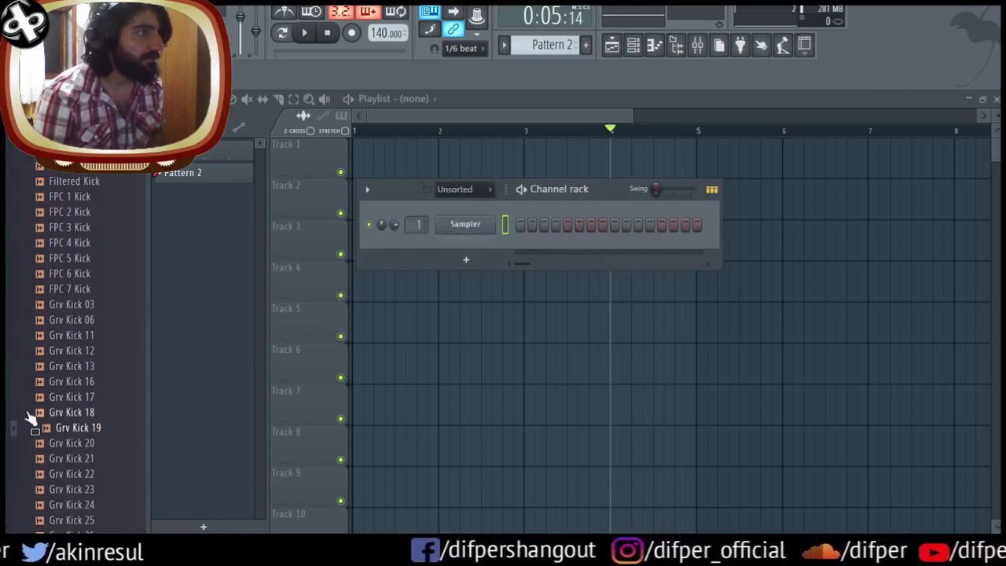
drag(29, 414, 69, 434)
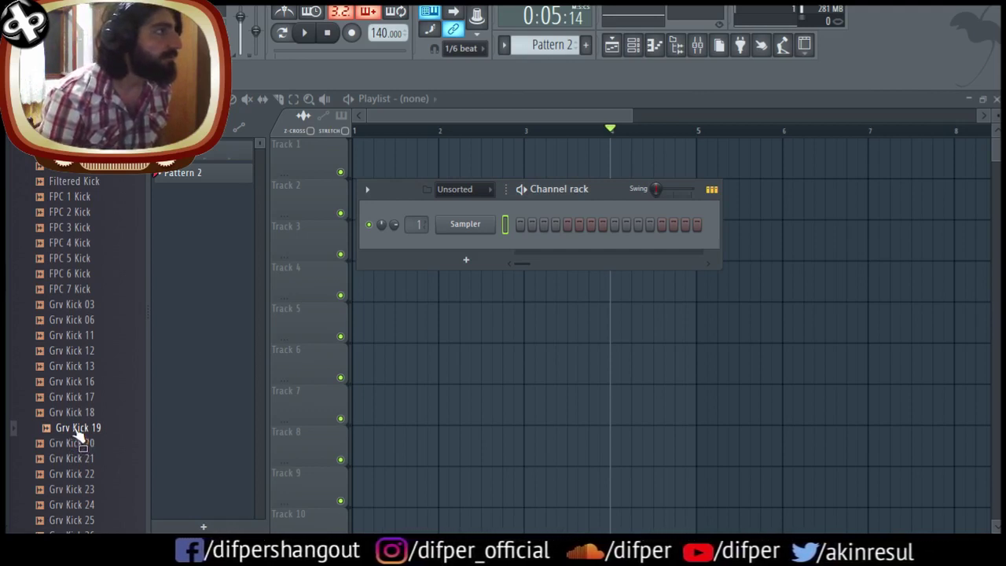
drag(76, 433, 475, 245)
- Enable Normalize and raise the fade-out to maximum in the Grv Kick 06 sample settings
click(475, 250)
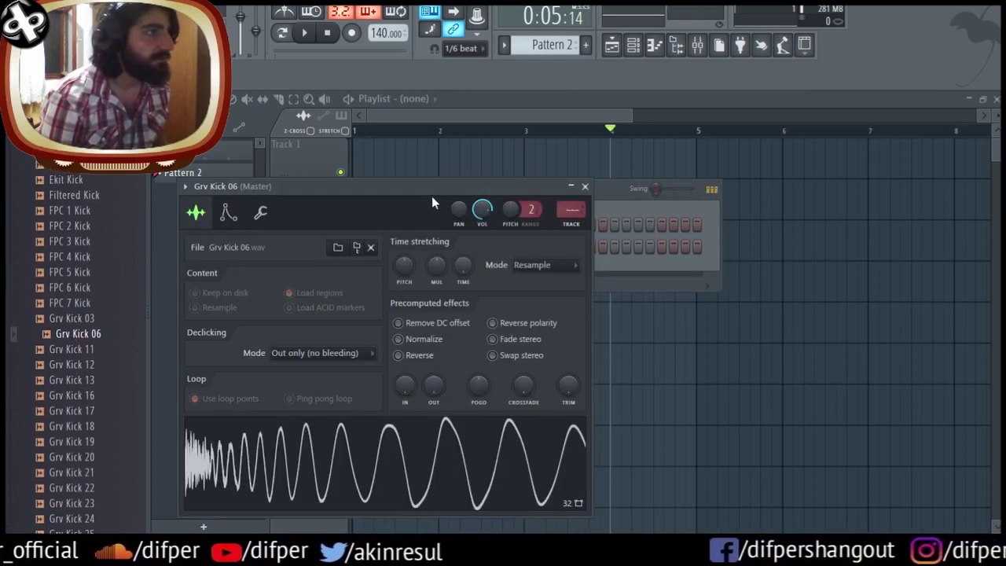
drag(434, 186, 565, 155)
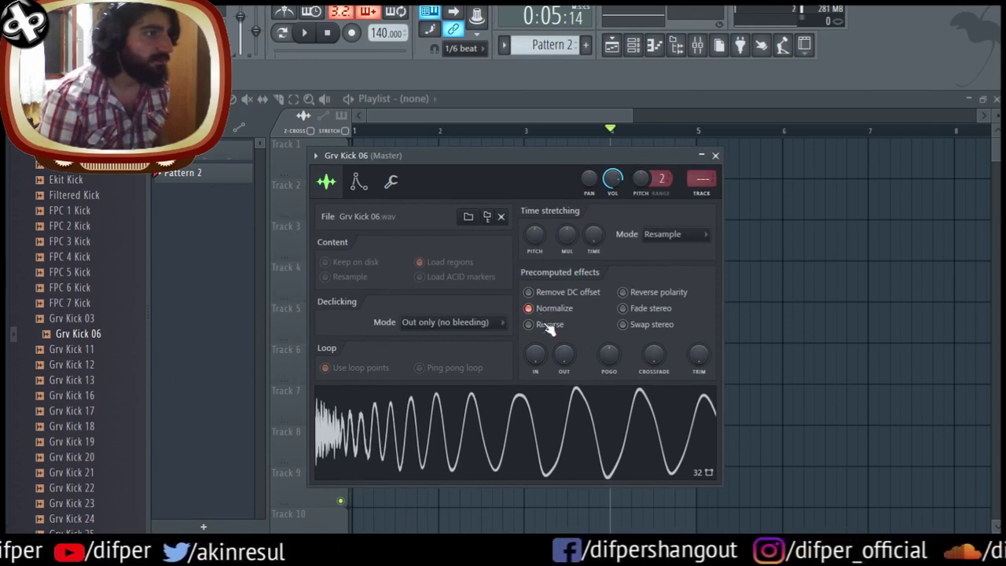
drag(564, 355, 564, 326)
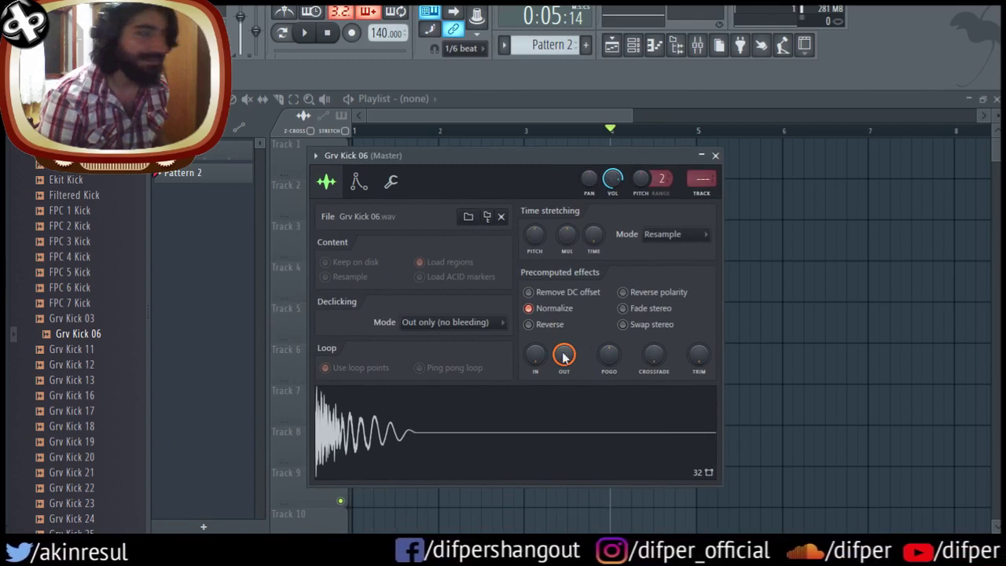
key(space)
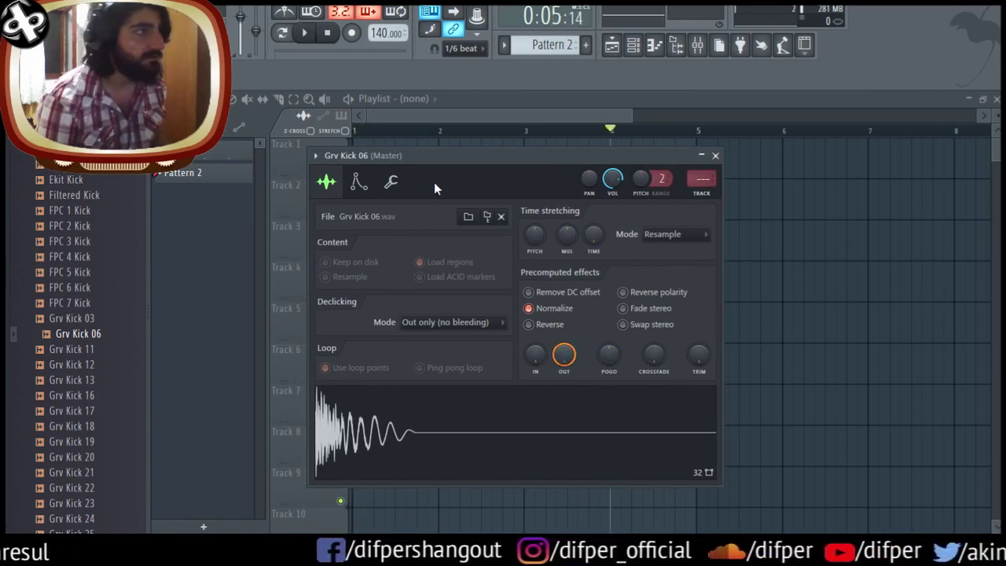
- Fill the Grv Kick 06 channel with a hit on every 4 steps and play Pattern 2 in pattern mode
click(633, 45)
right_click(472, 246)
click(656, 308)
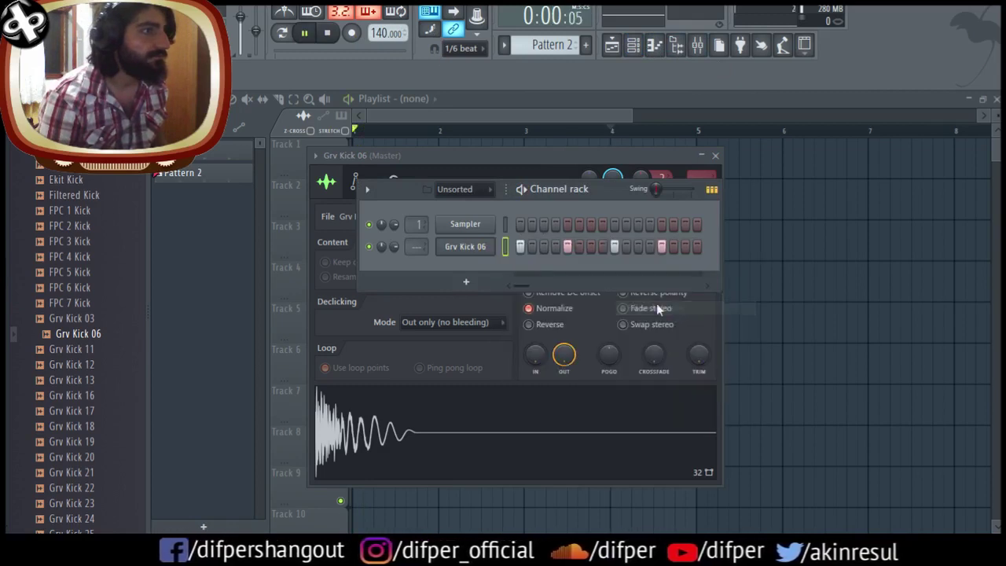
click(304, 32)
key(space)
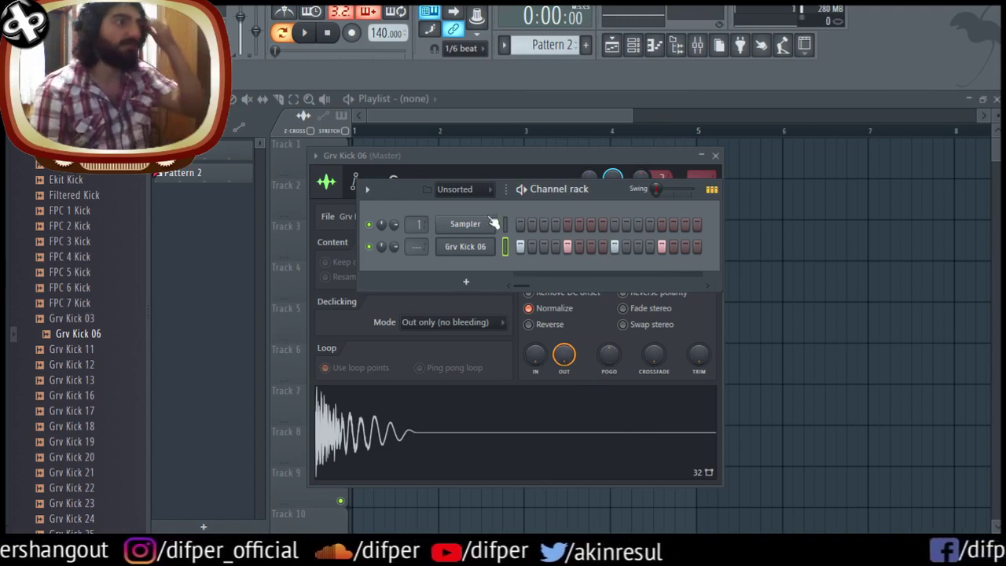
- Lower the Grv Kick 06 fade-out slightly, play the pattern and close the channel settings
drag(564, 355, 563, 351)
key(space)
key(space)
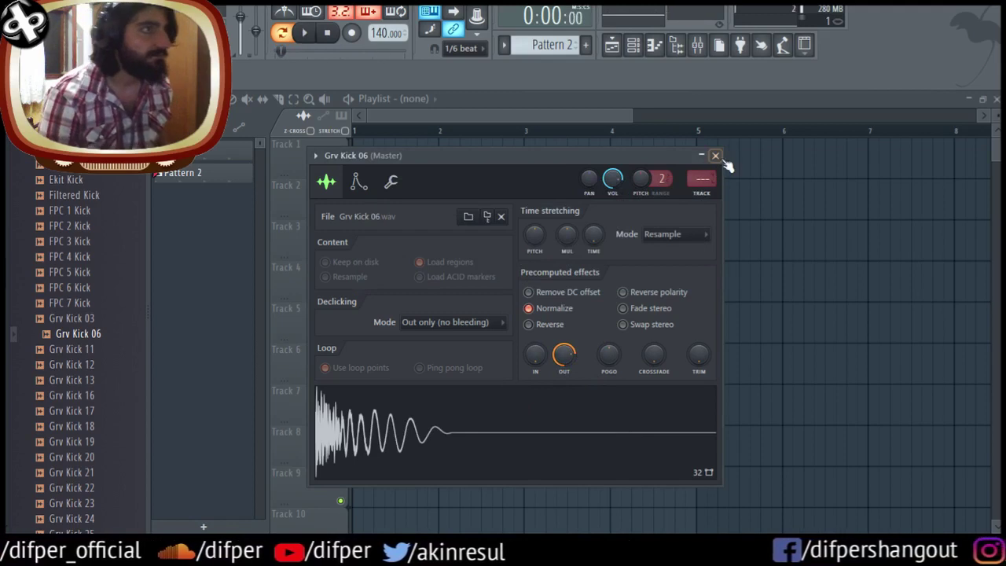
click(715, 155)
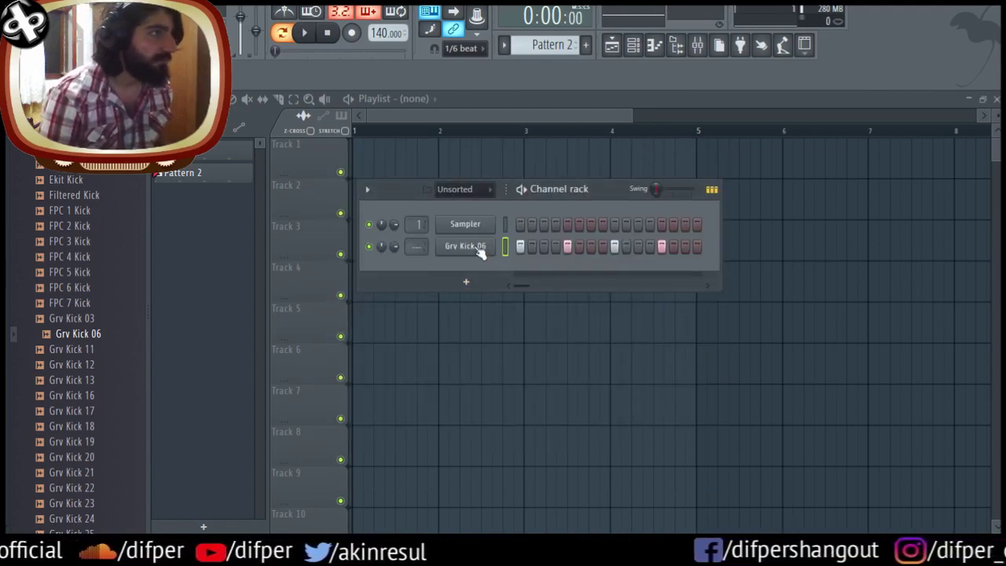
- Audition the FPC, 707, 808 and 909 kick samples in the browser
scroll(102, 322, up, 3)
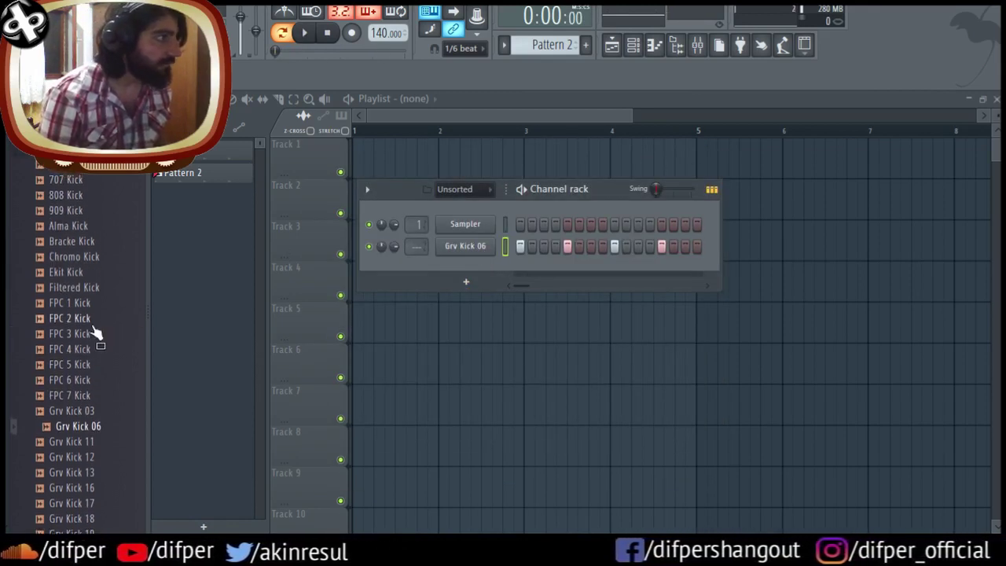
click(83, 305)
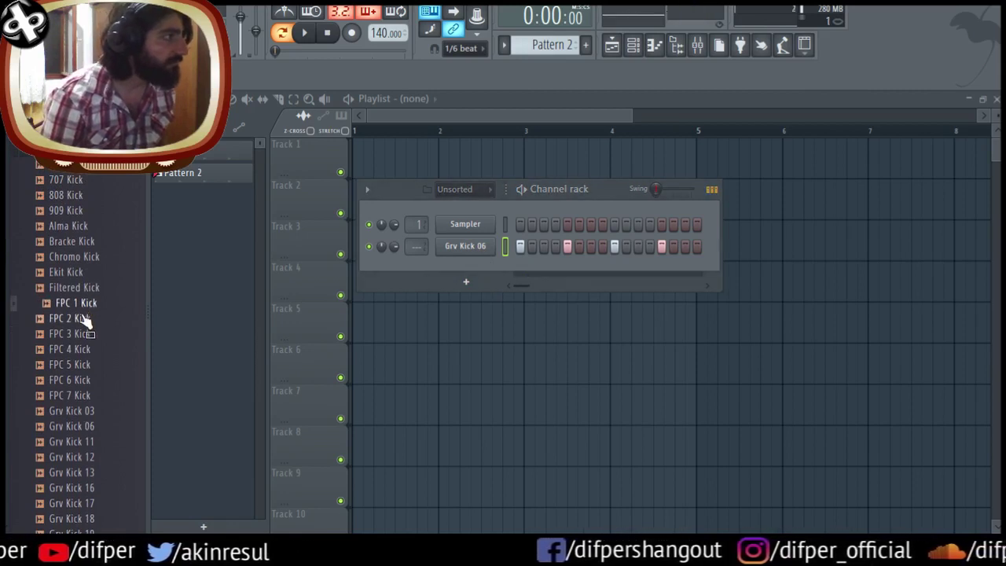
scroll(88, 335, down, 3)
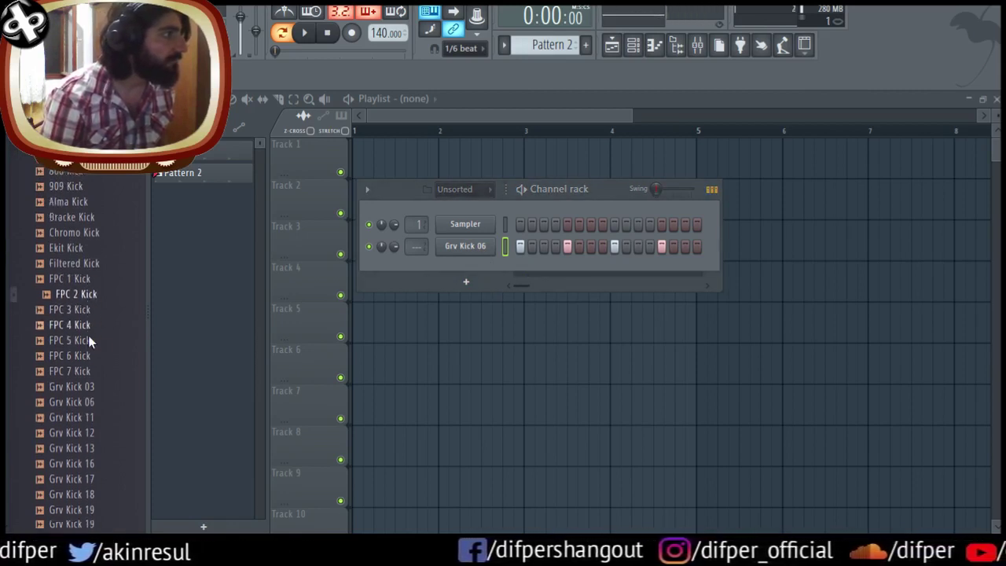
click(86, 304)
click(88, 289)
click(88, 272)
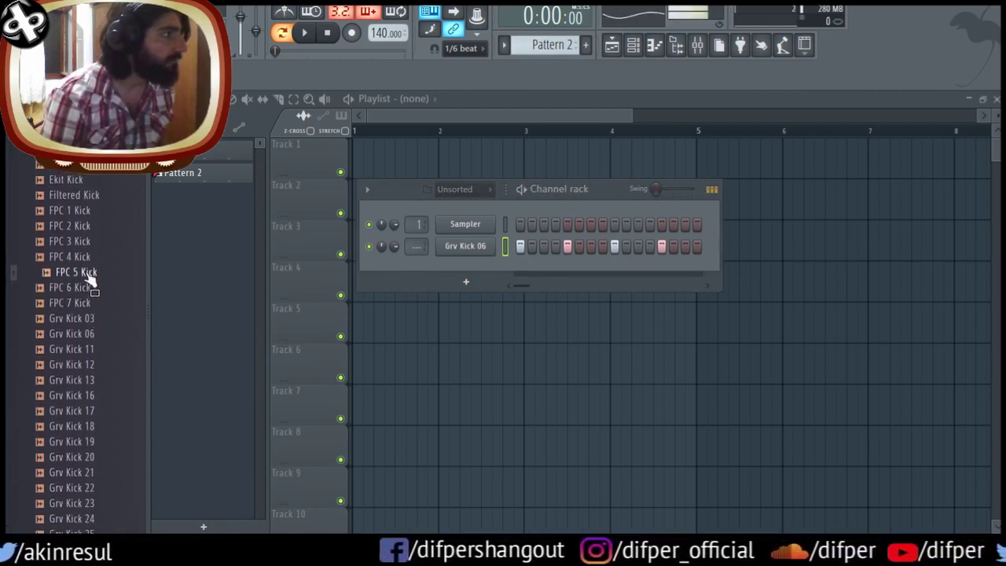
click(91, 256)
click(93, 241)
click(95, 225)
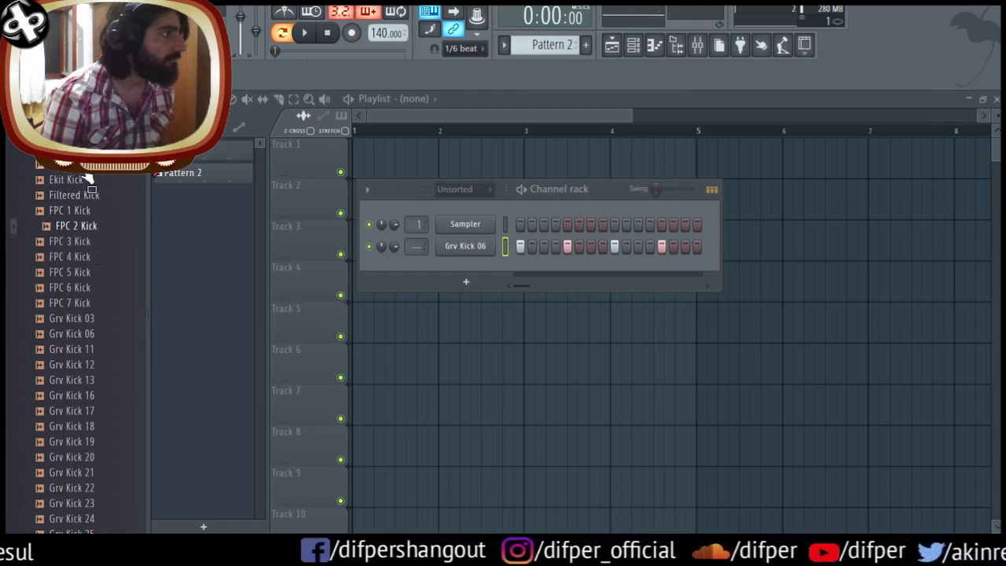
click(78, 179)
scroll(84, 180, up, 1)
click(84, 178)
scroll(84, 179, up, 2)
click(84, 194)
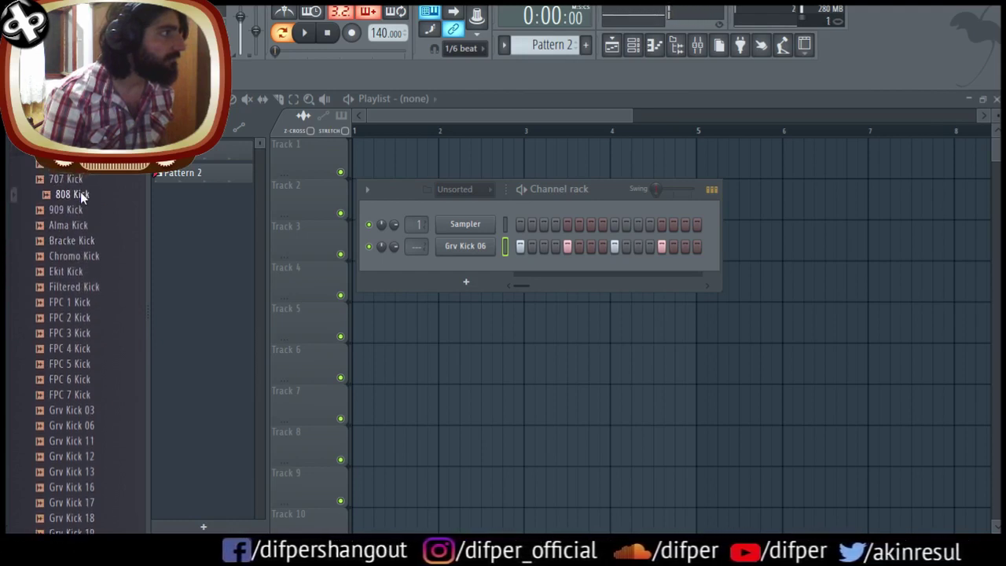
click(79, 179)
click(78, 209)
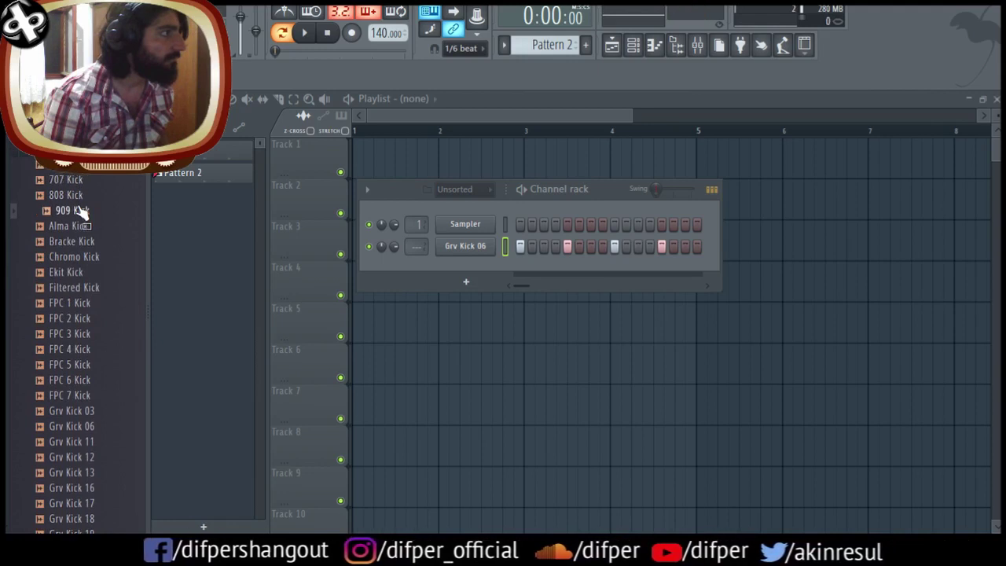
click(83, 194)
- Set the audio buffer length to 944 samples (22 ms) in the audio settings and close them
click(161, 10)
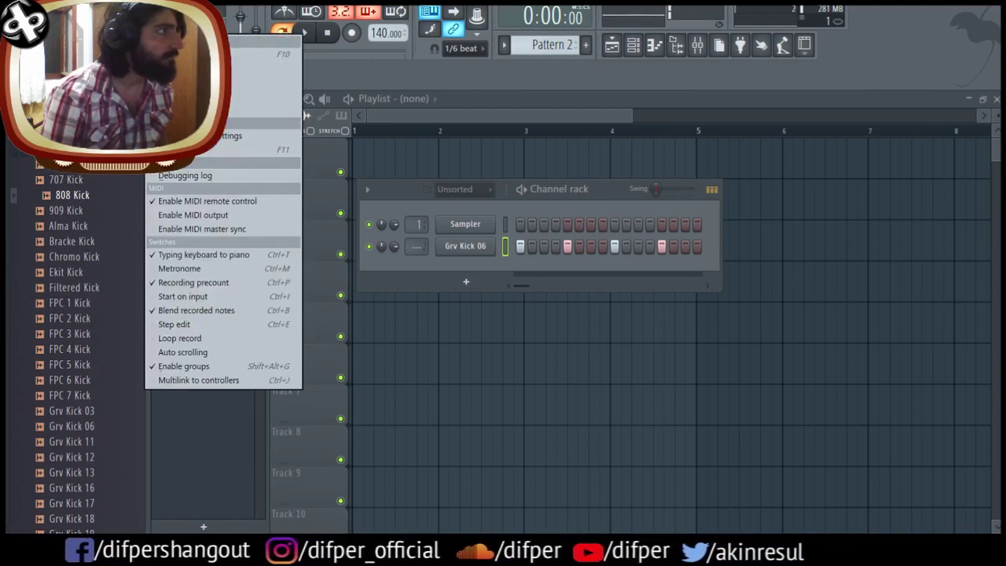
click(260, 69)
drag(302, 199, 308, 200)
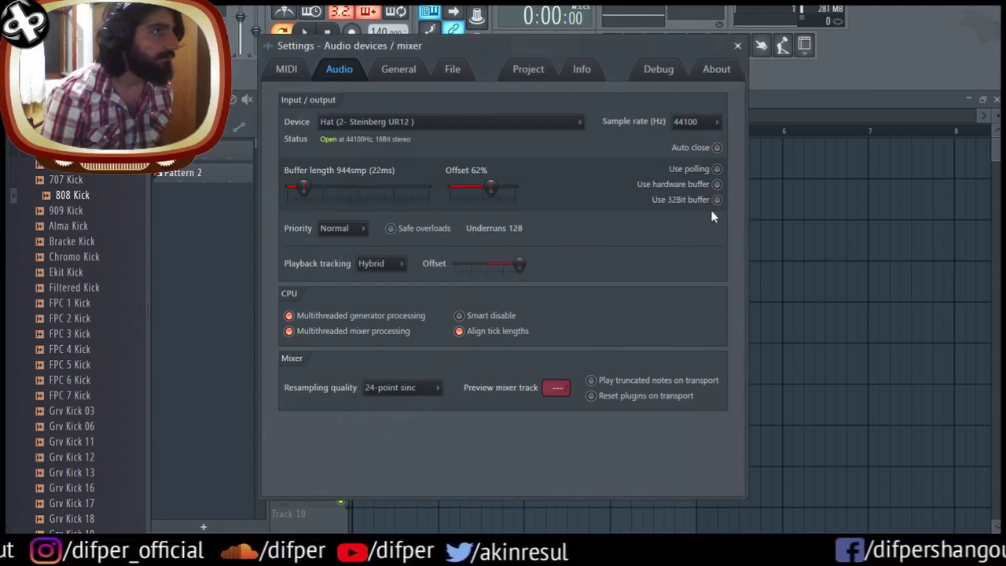
click(737, 46)
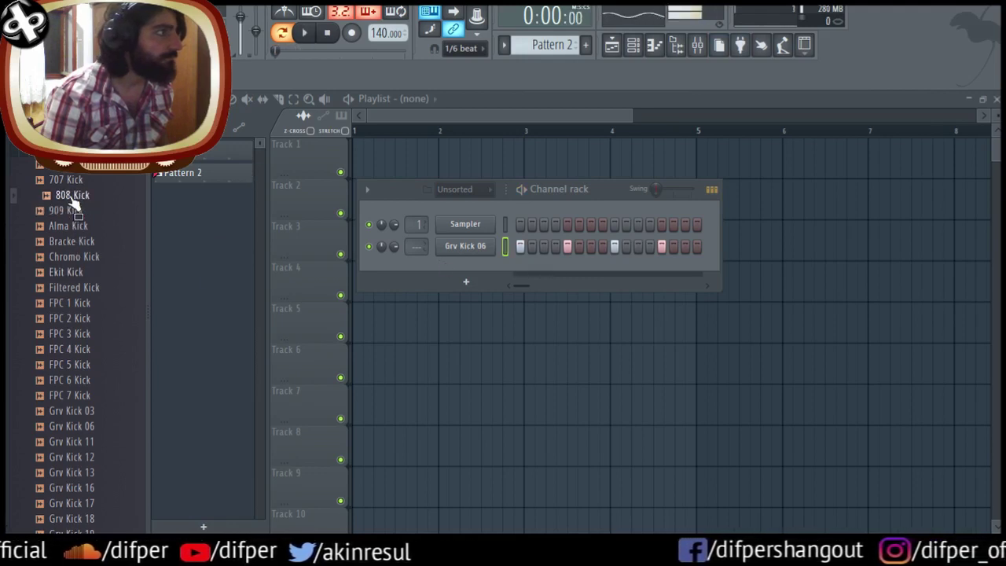
- Add 808 Kick as a new channel below Grv Kick 06, with Normalize enabled and a raised fade-in
drag(63, 196, 491, 270)
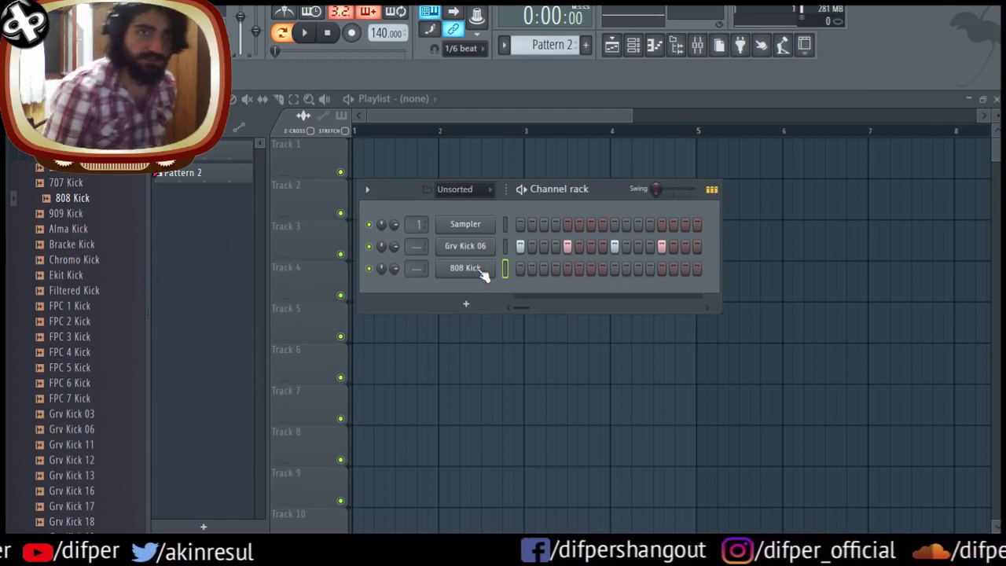
click(478, 271)
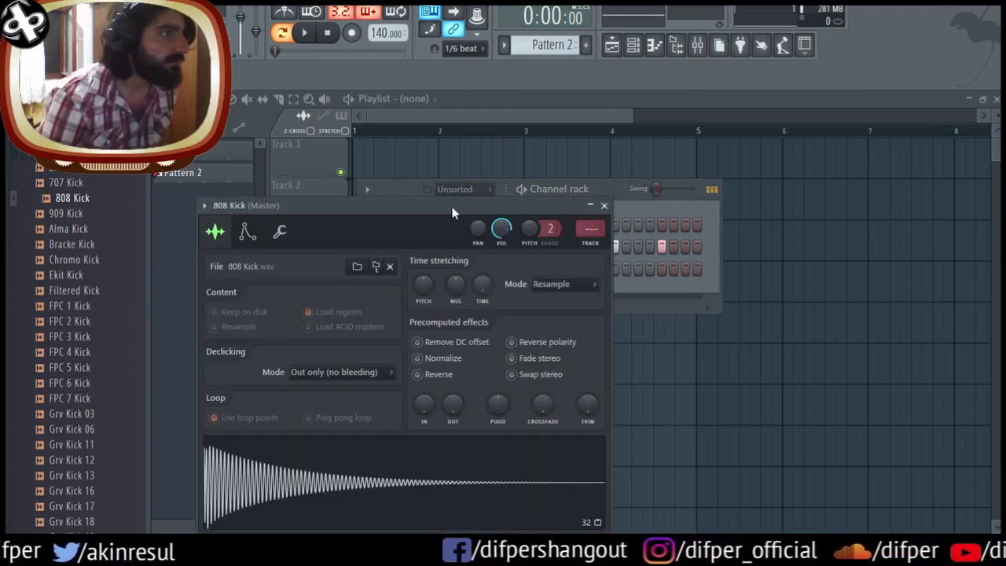
drag(475, 268, 530, 141)
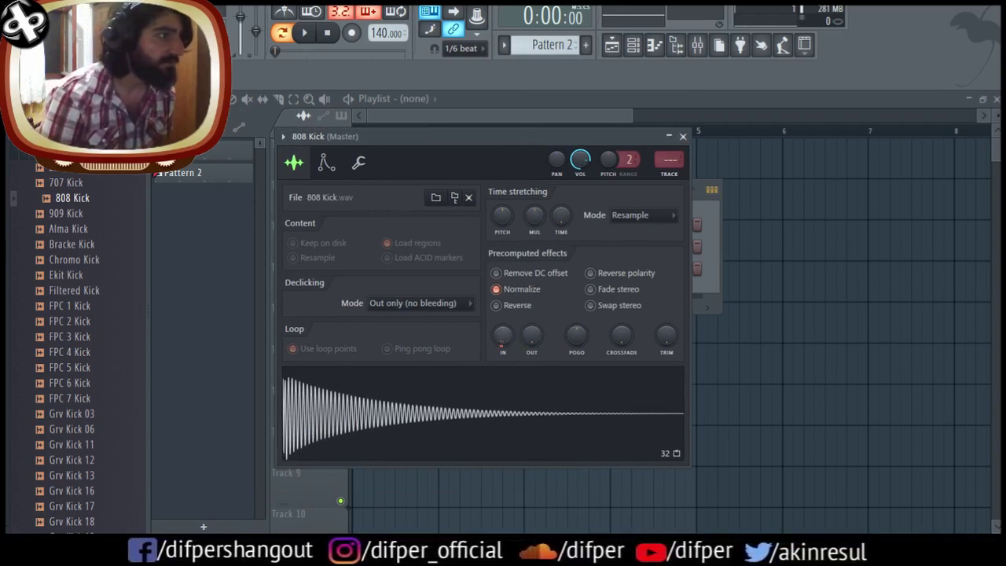
drag(502, 336, 502, 317)
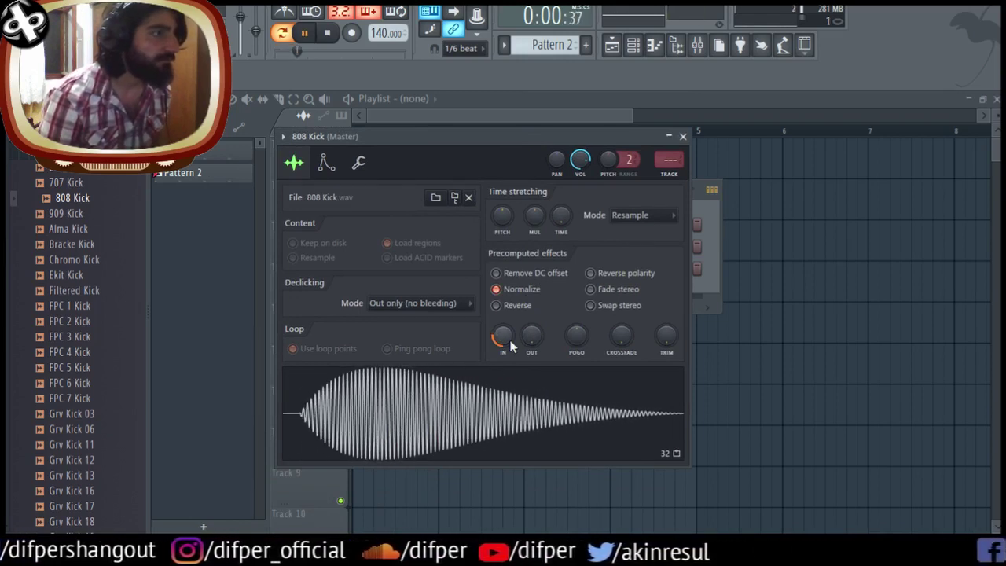
- Fill the 808 Kick channel with a hit on every 4 steps
click(701, 211)
right_click(486, 246)
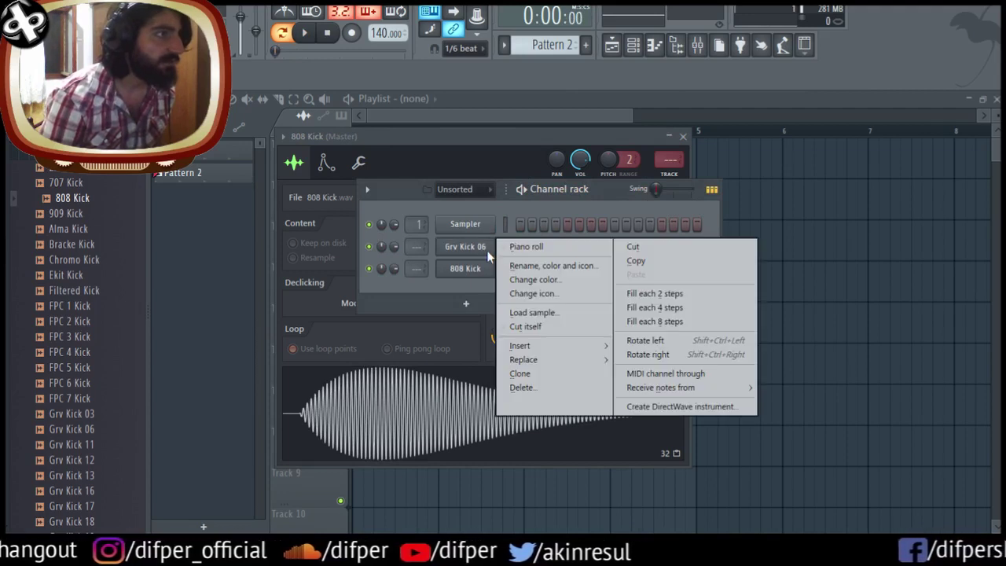
right_click(471, 268)
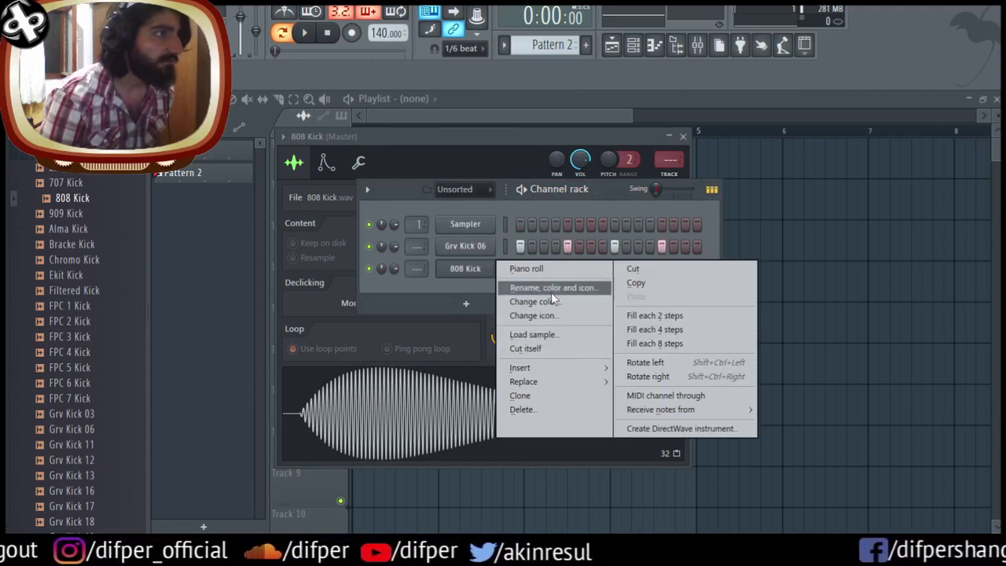
click(662, 330)
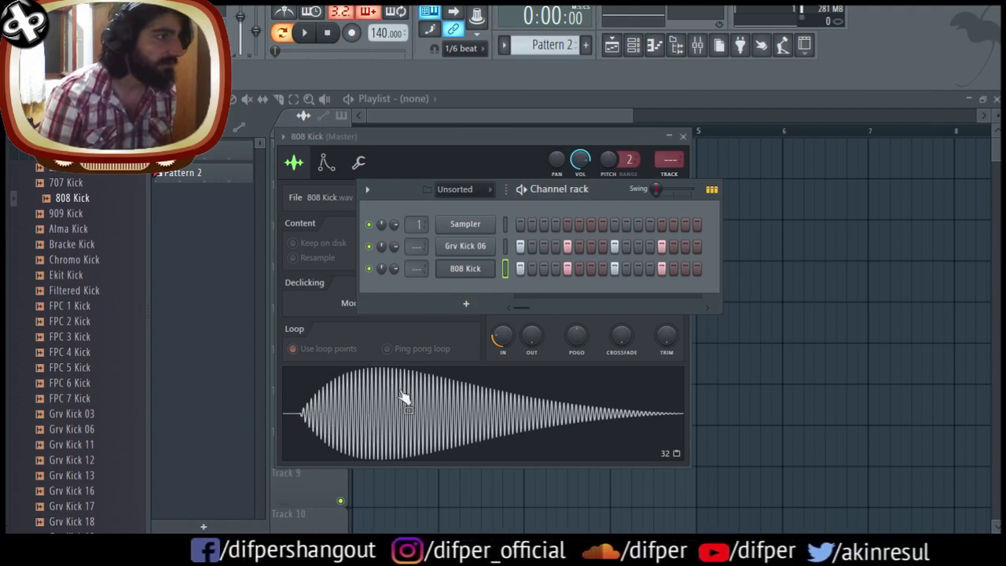
- Shorten the 808 Kick with a fade-out of roughly half, fine-tune its fade-in and play the pattern
drag(503, 338, 539, 312)
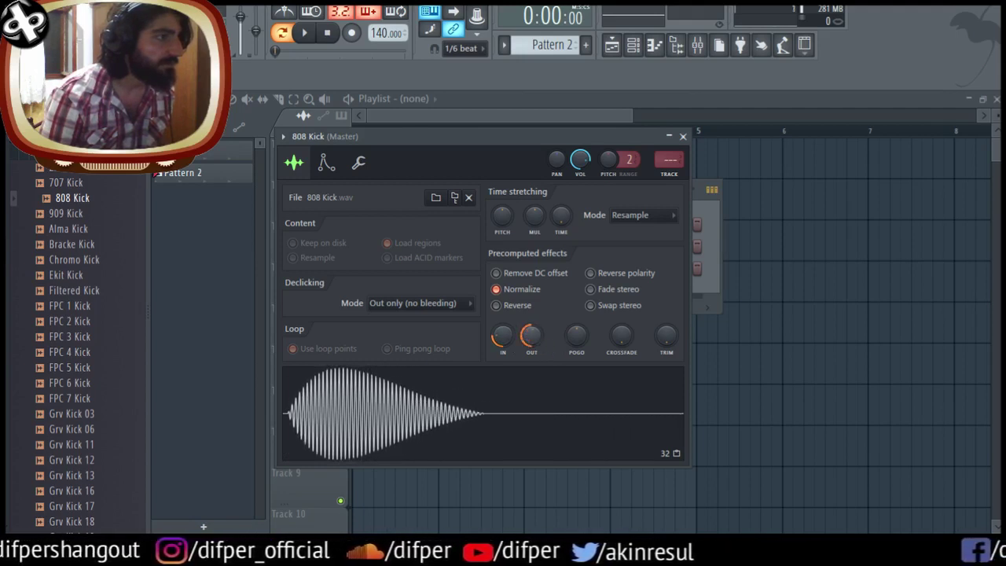
mouse_move(500, 338)
mouse_down()
mouse_move(500, 328)
mouse_move(505, 351)
mouse_move(503, 341)
mouse_up()
key(space)
key(space)
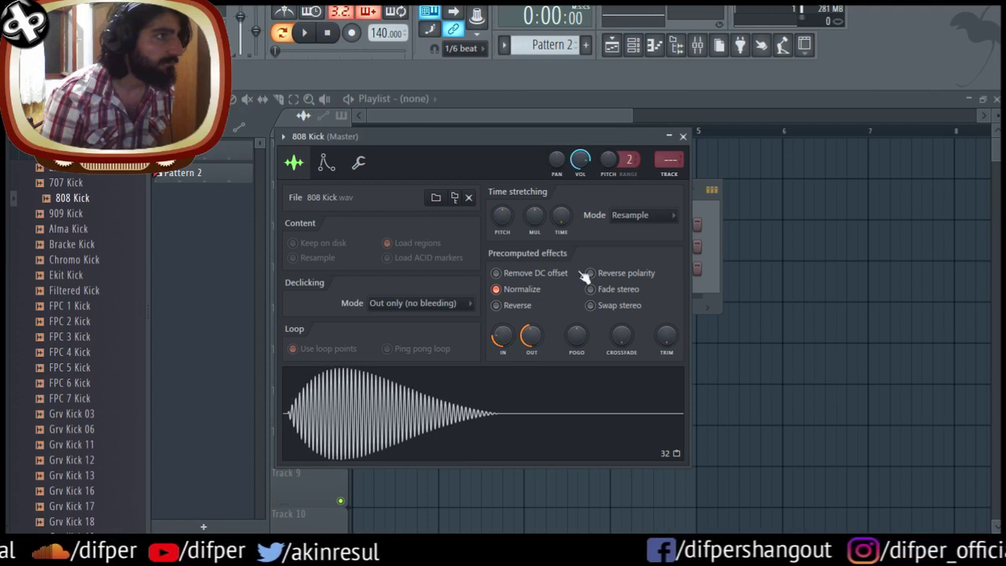
- Raise the 808 Kick trim to maximum and fine-tune its fade-in while the pattern plays
drag(668, 340, 673, 344)
key(space)
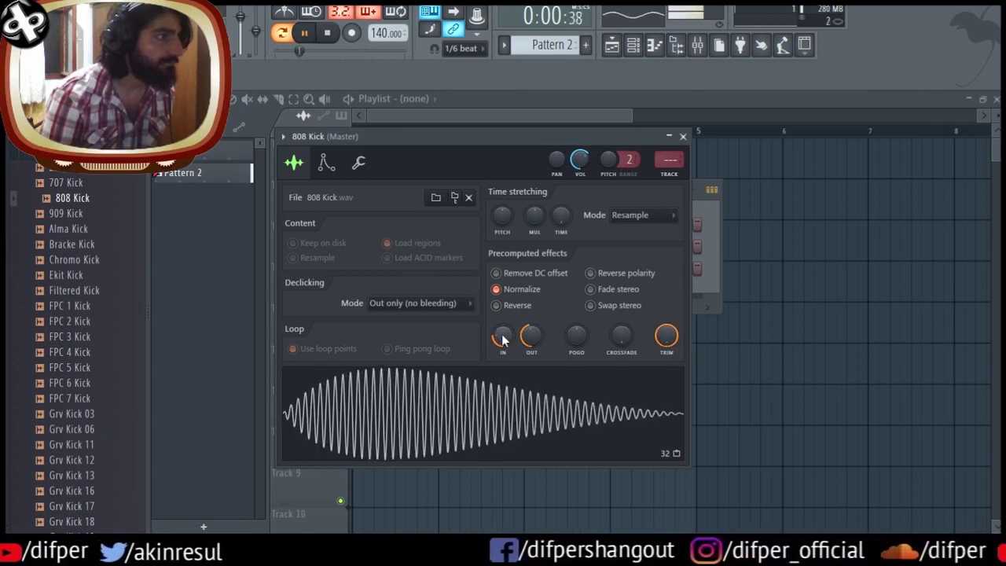
drag(504, 339, 504, 333)
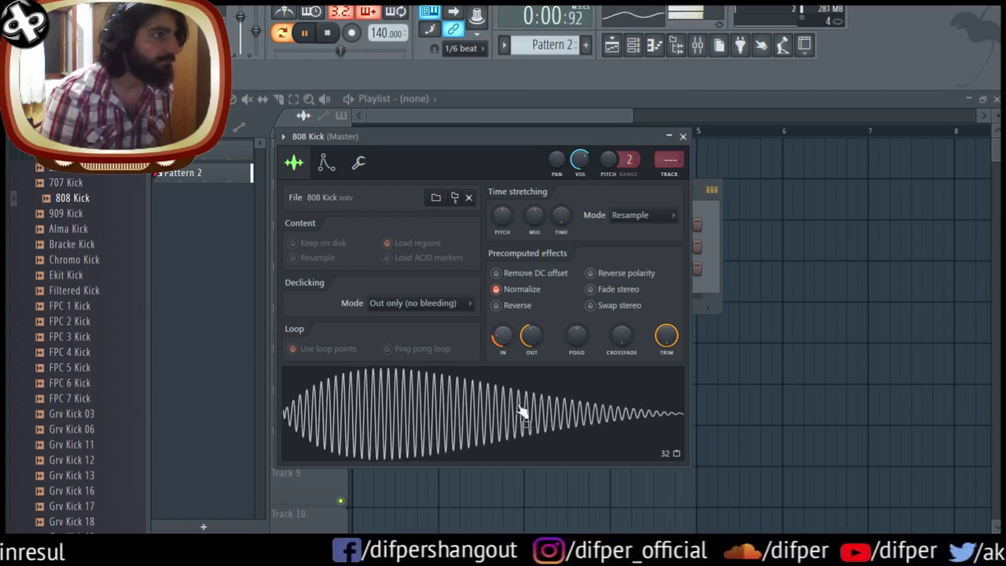
mouse_move(512, 337)
mouse_down()
mouse_move(511, 348)
mouse_move(512, 328)
mouse_up()
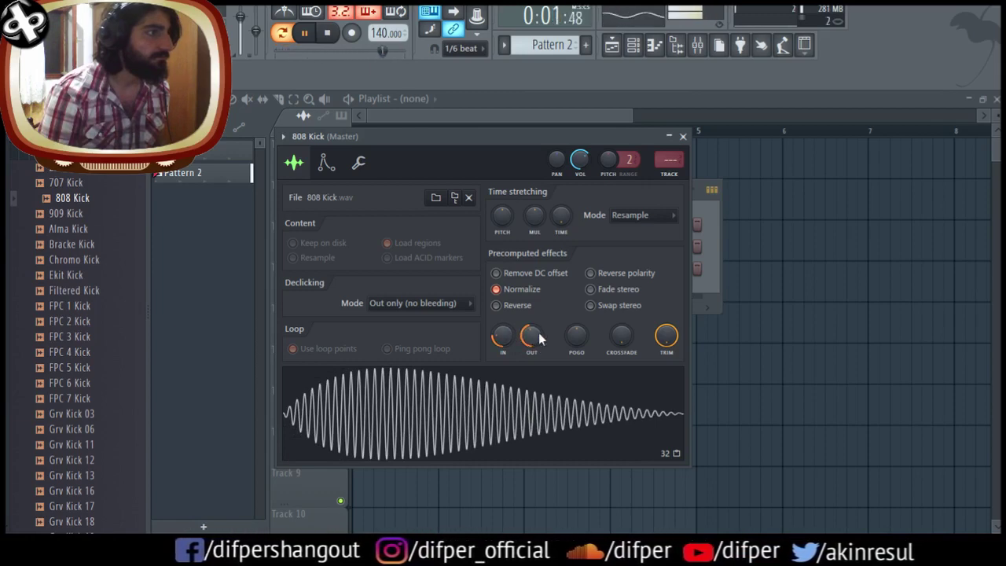
- Raise the 808 Kick fade-out further, close its channel settings and stop playback
drag(530, 347, 531, 343)
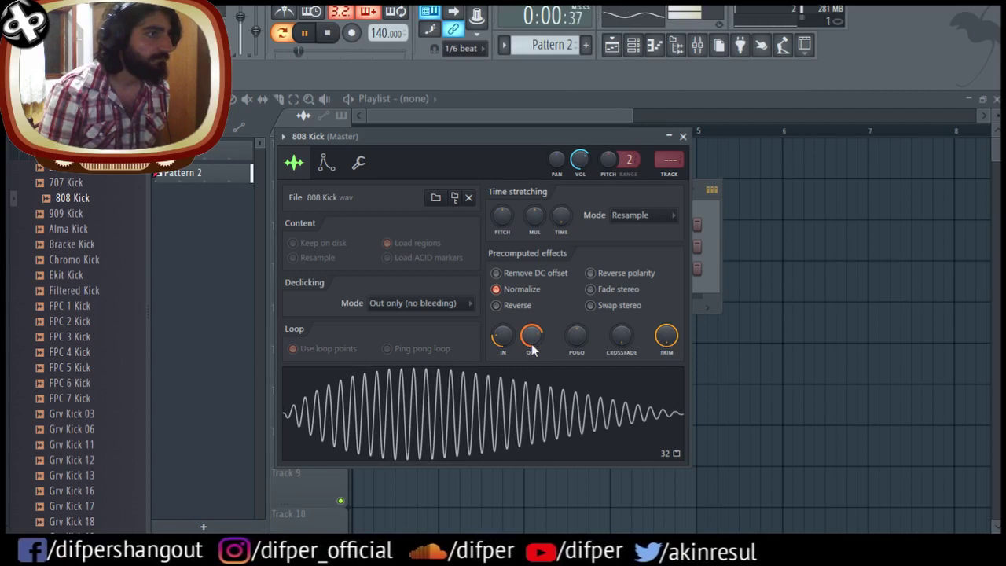
click(682, 136)
key(space)
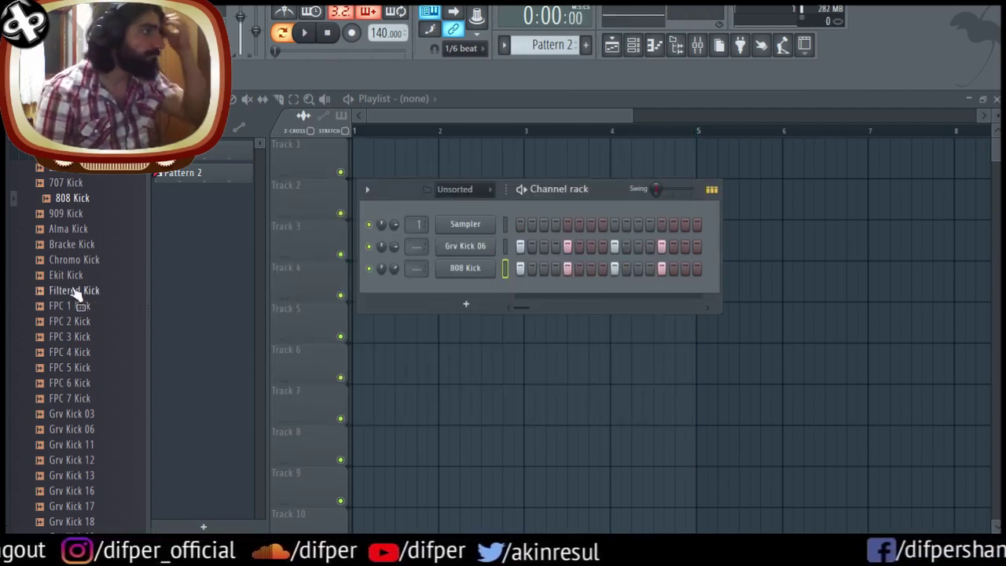
- Audition the remaining stock kicks in the browser, from the Grv kicks through Yam Kick to the Grv Kick Acoustic samples
scroll(82, 290, down, 4)
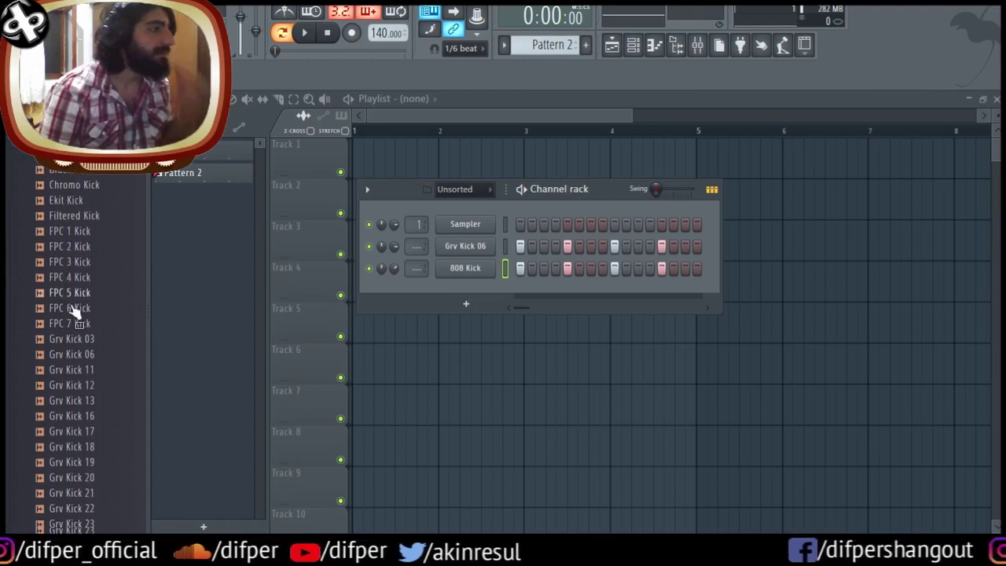
click(90, 340)
scroll(91, 350, down, 3)
click(90, 365)
scroll(94, 359, down, 5)
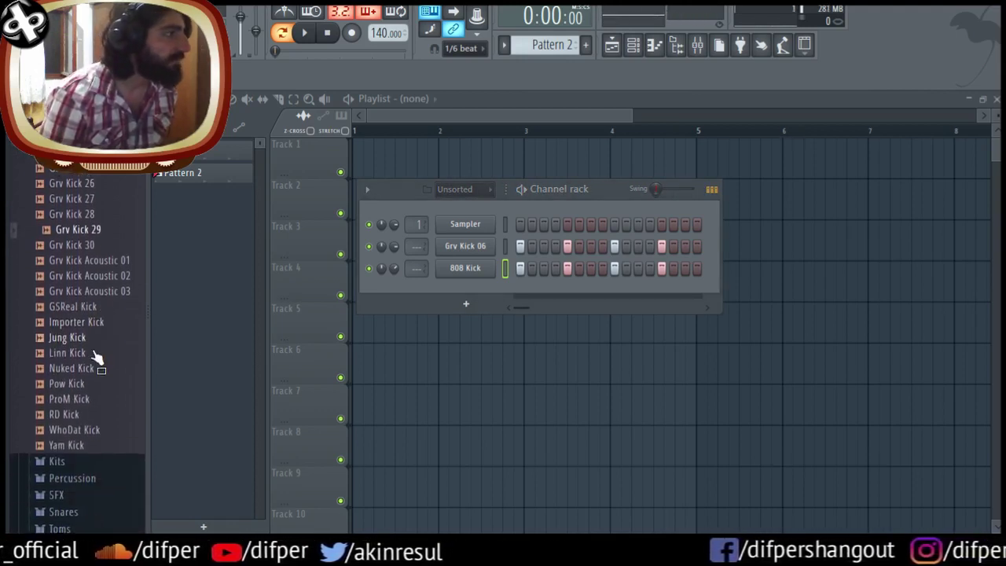
click(98, 382)
click(95, 444)
click(97, 418)
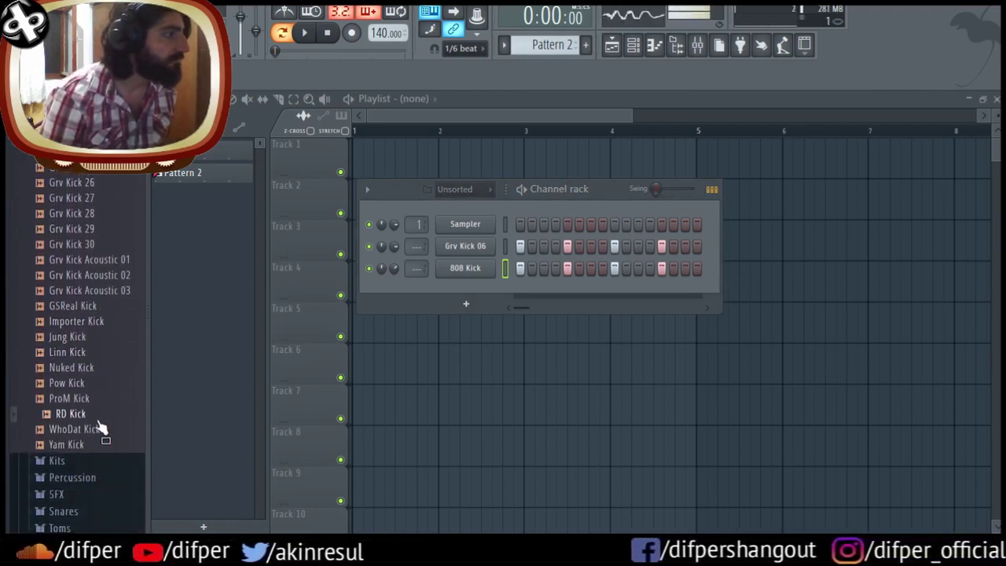
click(94, 429)
click(99, 445)
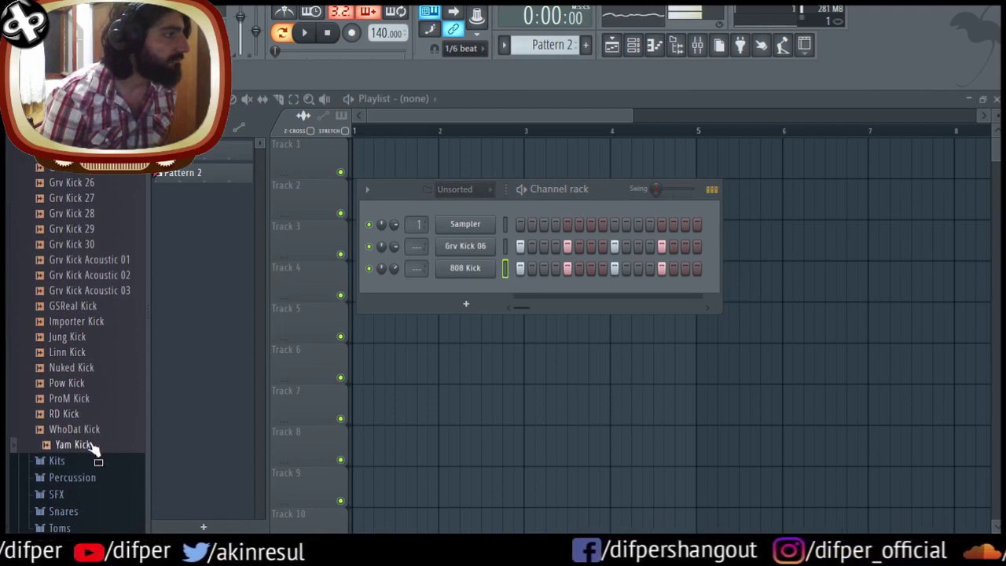
click(93, 383)
click(87, 368)
click(81, 338)
click(81, 353)
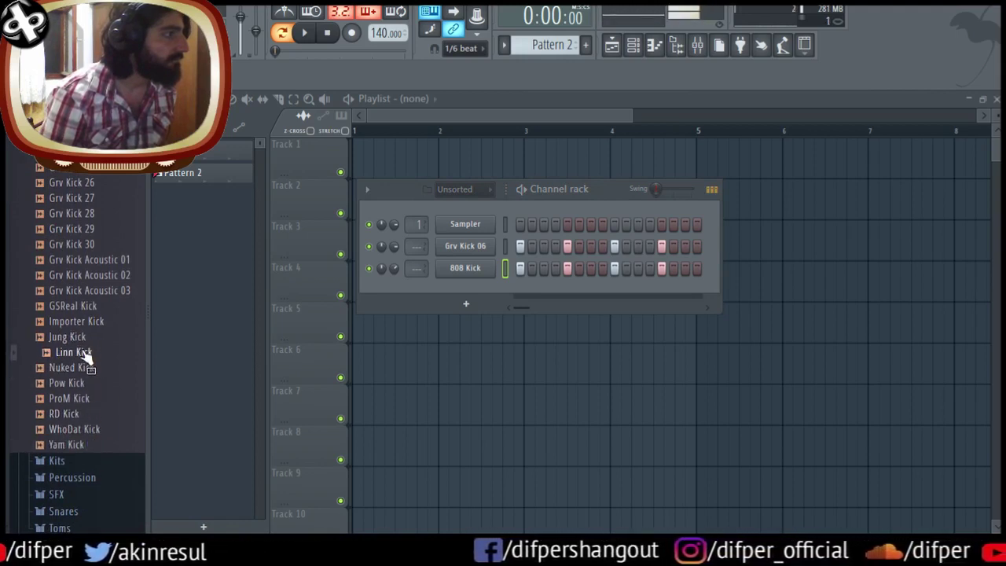
click(85, 292)
click(86, 275)
click(88, 260)
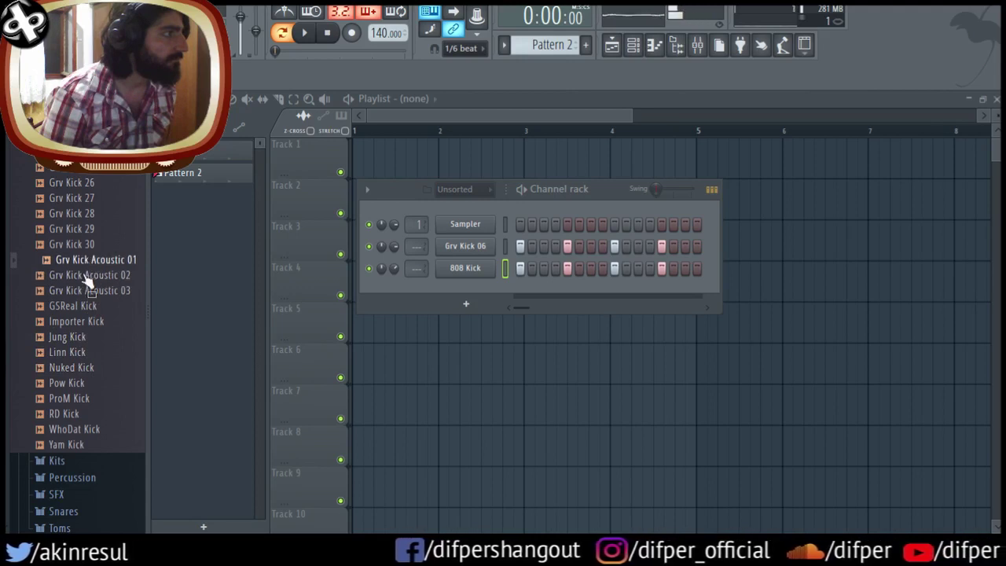
- Add Grv Kick Acoustic 01 as a new channel, paste hits on every 4 steps into it and play the pattern
drag(144, 271, 462, 289)
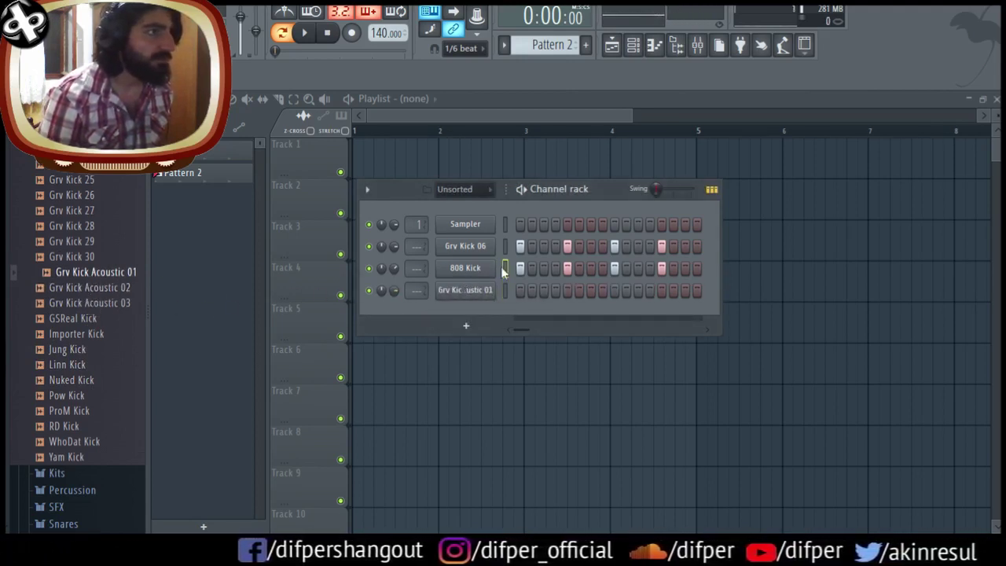
key(ctrl+v)
key(space)
- Raise the Grv Kick Acoustic 01 fade-in and add a small fade-out, listen to the pattern and close the channel settings
click(477, 293)
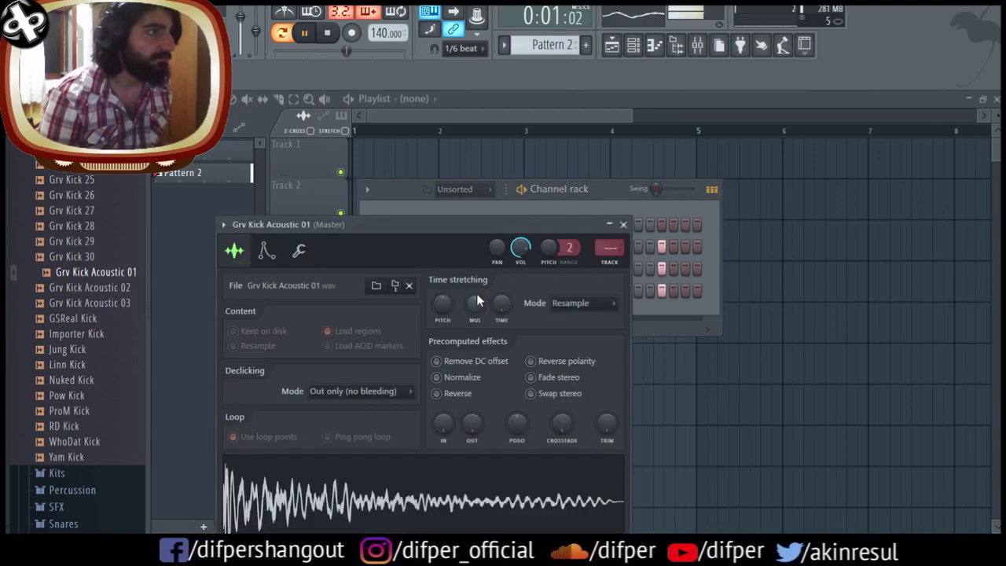
key(space)
drag(442, 425, 463, 445)
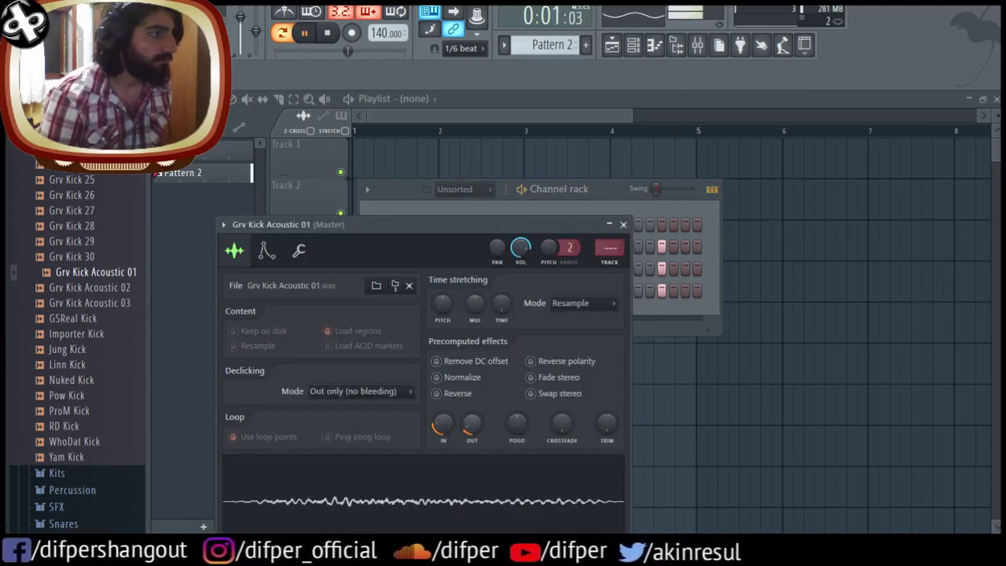
click(623, 224)
key(space)
- Replace the Grv Kick Acoustic 01 channel's sample with Grv Kick Acoustic 02 and play the pattern with its channel settings open
click(130, 306)
click(114, 291)
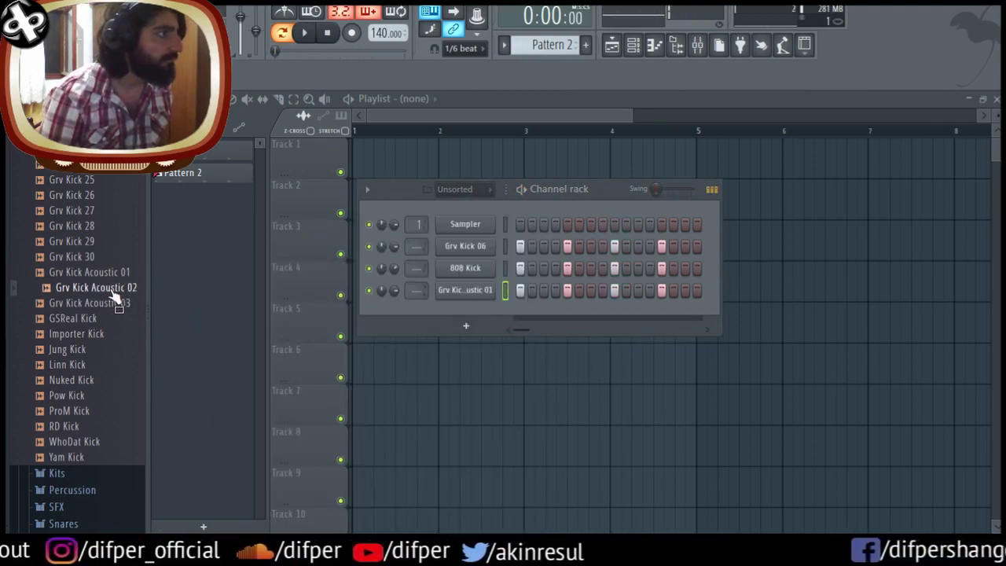
drag(198, 284, 465, 291)
key(space)
click(465, 290)
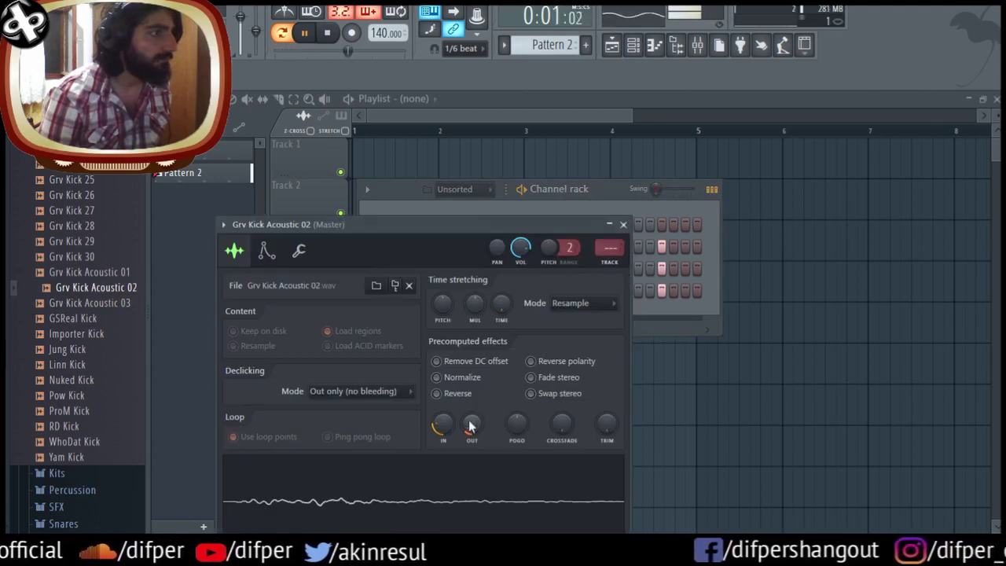
- Raise the fade-in and fade-out of Grv Kick Acoustic 02, bring the channel rack forward and listen to the layered pattern
drag(442, 426, 444, 429)
key(space)
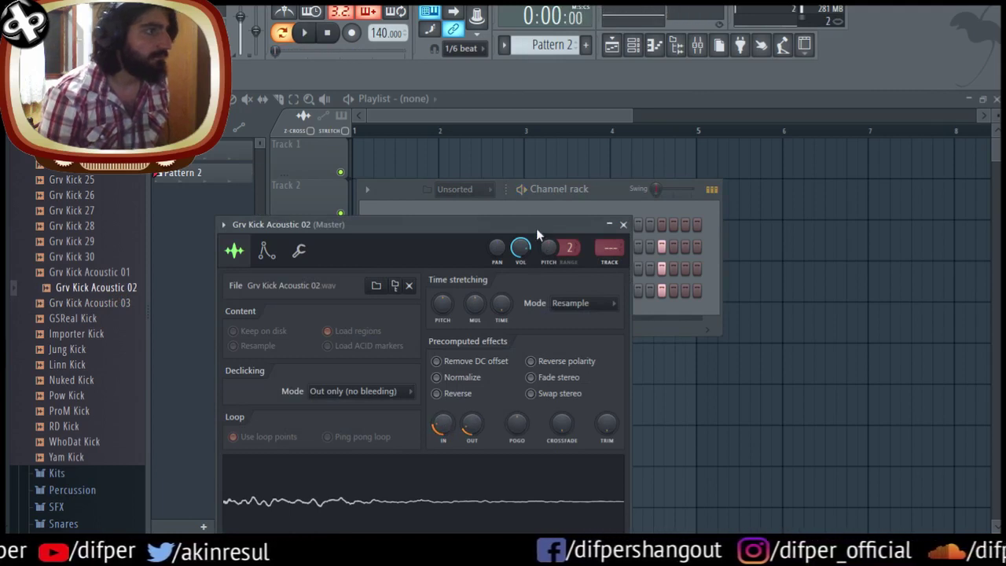
drag(536, 226, 574, 145)
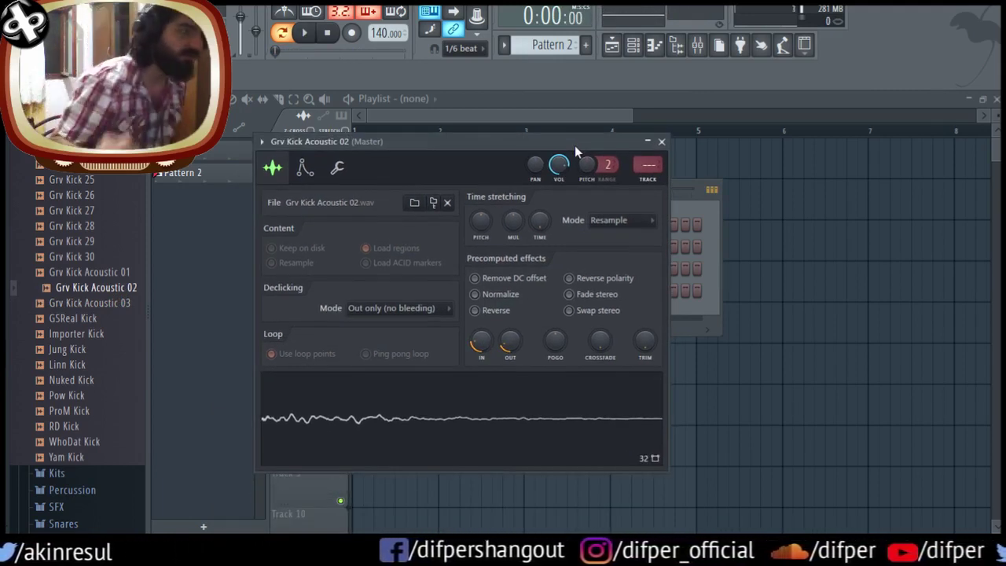
click(670, 271)
click(369, 290)
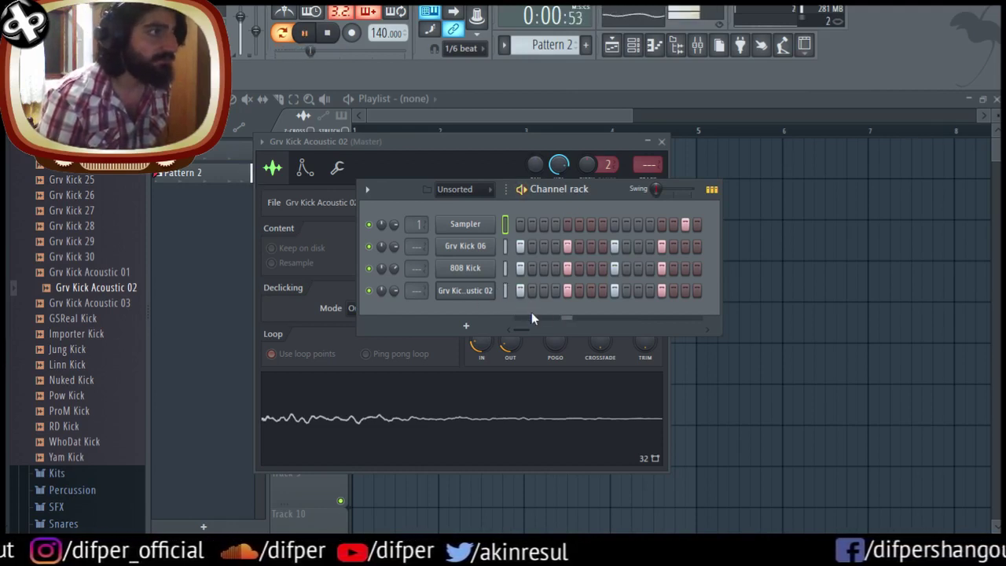
key(space)
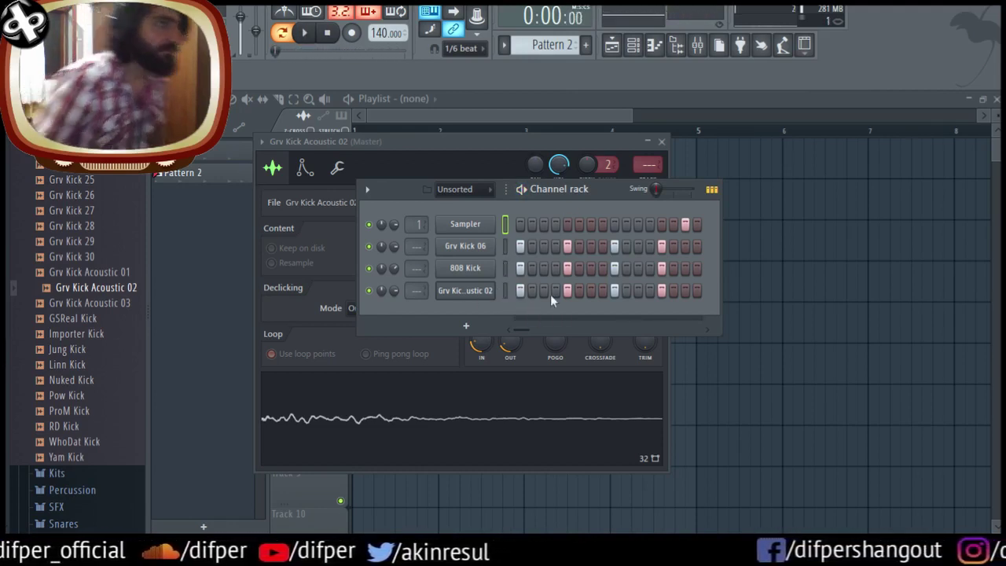
- Assign Grv Kick 06, 808 Kick and Grv Kick Acoustic 02 to mixer tracks 1 to 3 and show the mixer in Compact 2 layout
scroll(85, 298, up, 4)
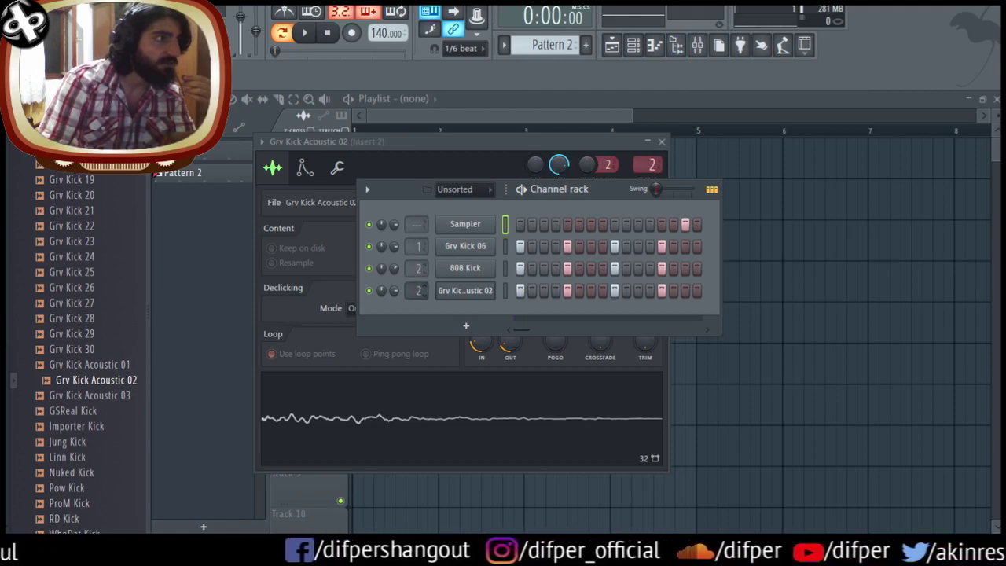
click(697, 45)
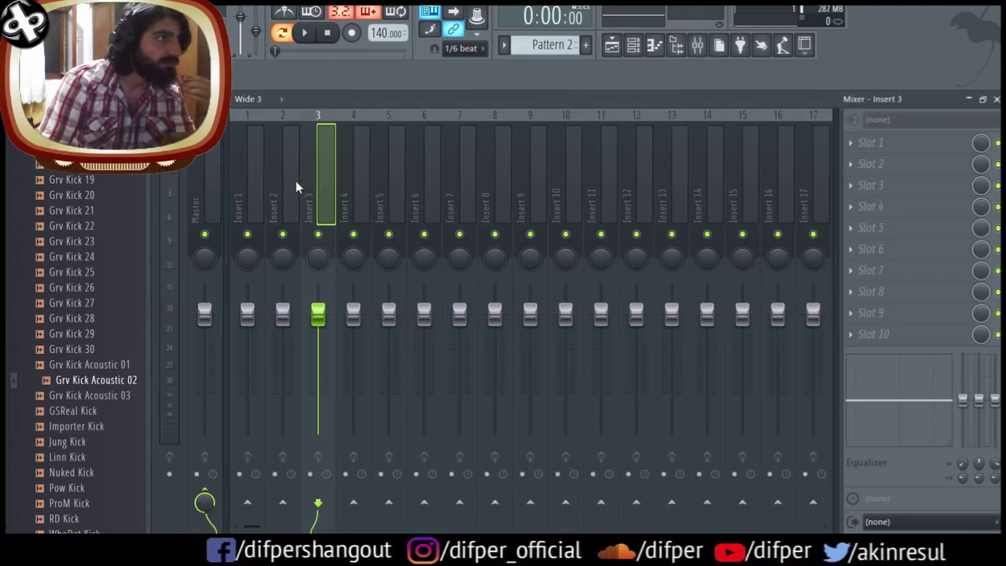
click(250, 157)
click(244, 100)
click(269, 130)
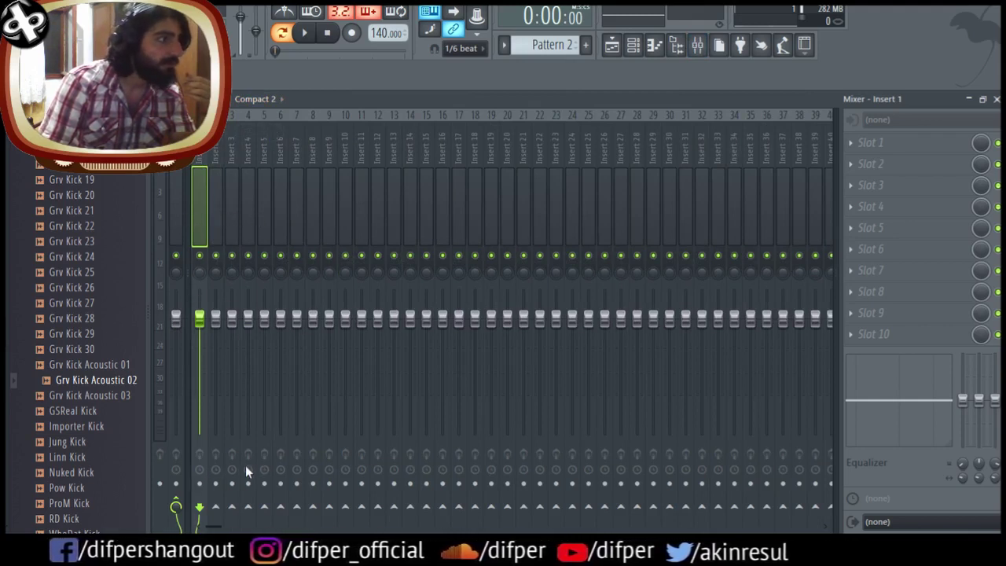
- Route mixer inserts 1, 2 and 3 to Insert 4 as a shared kick bus
click(211, 219)
click(228, 220)
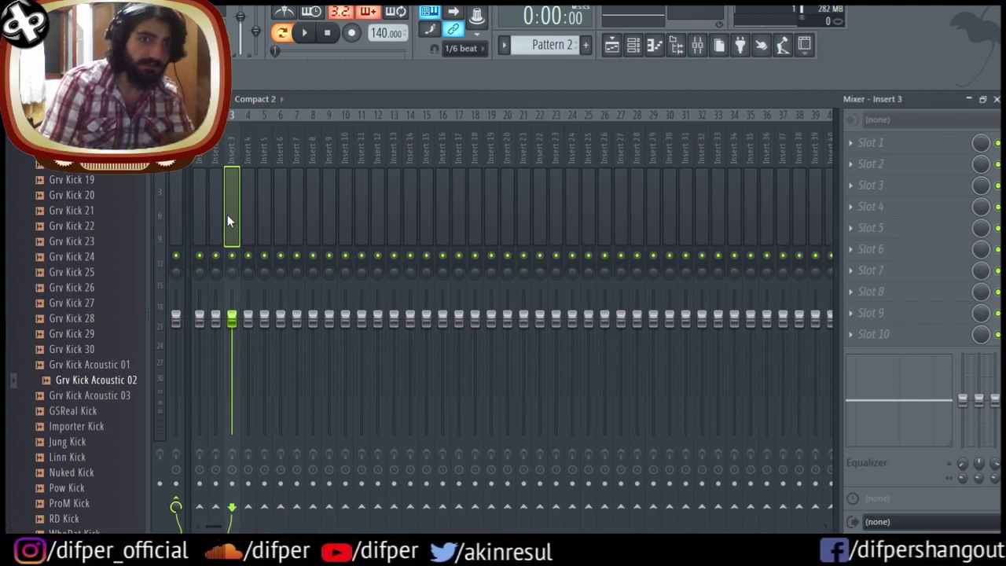
click(199, 213)
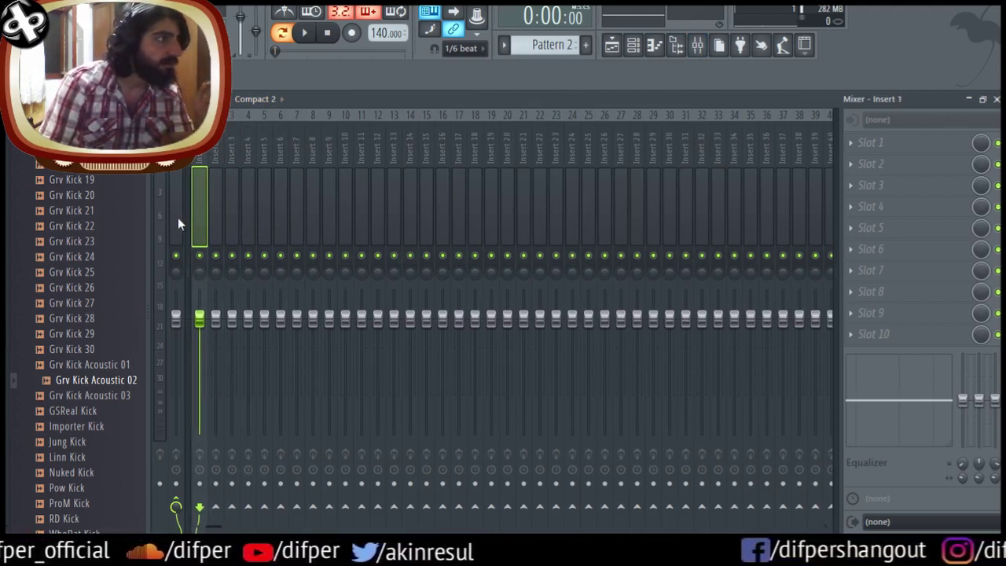
click(247, 507)
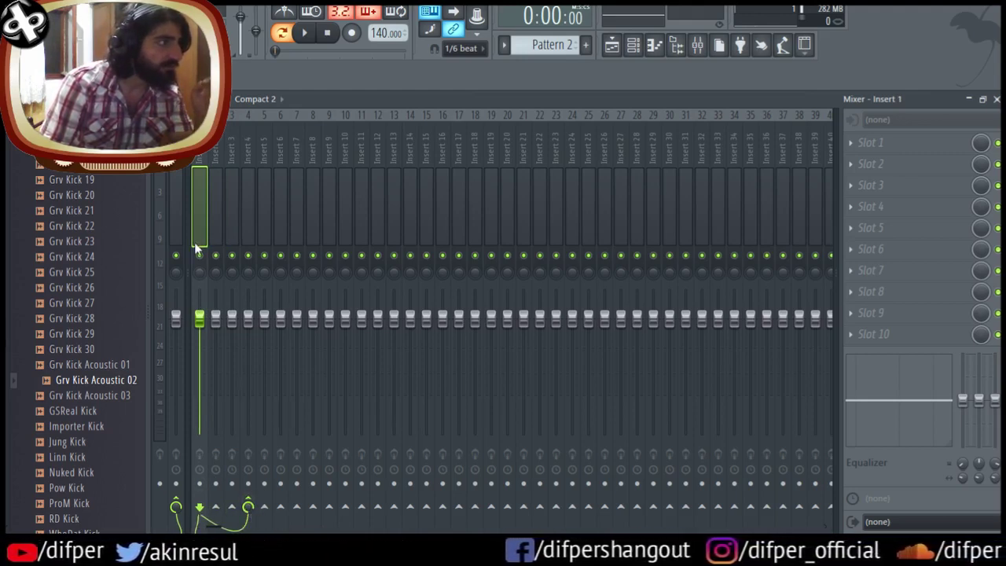
click(212, 228)
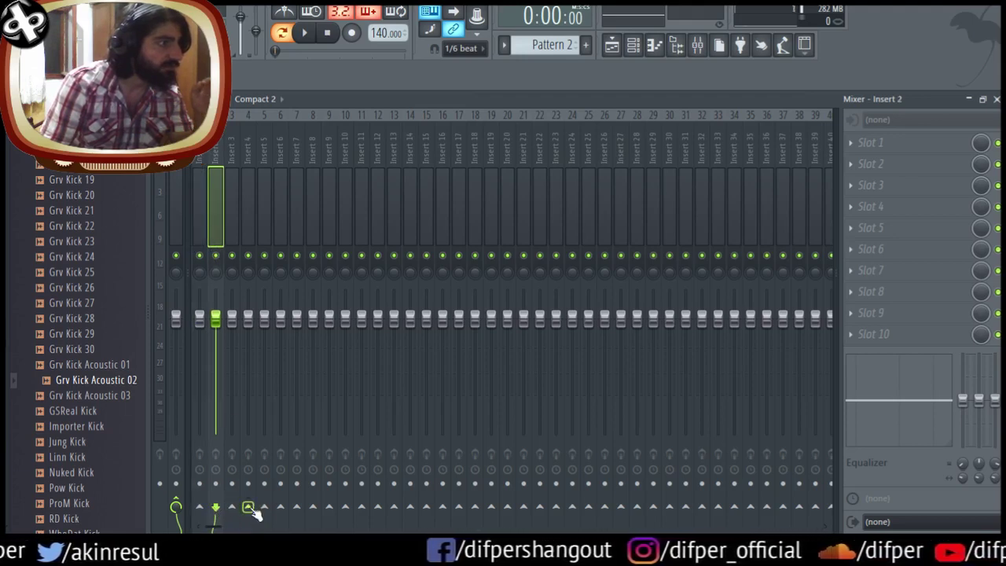
click(233, 231)
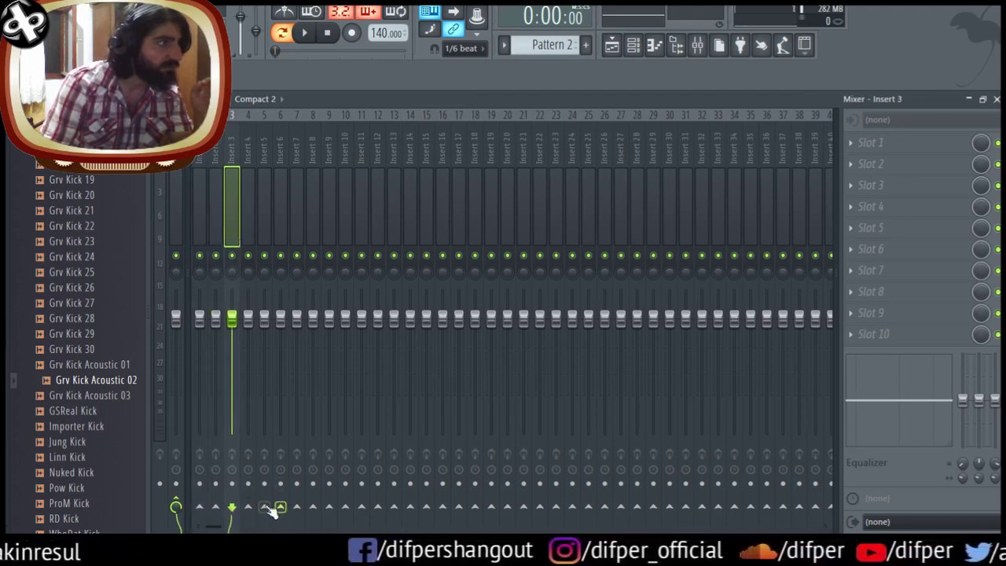
click(190, 227)
click(222, 221)
click(229, 217)
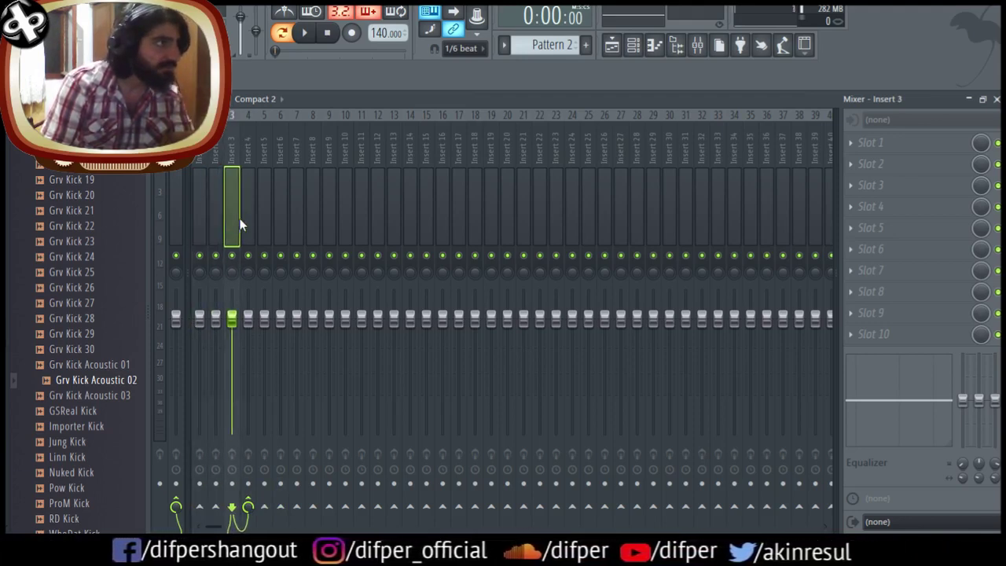
- Disconnect inserts 1, 2 and 3 from the master so they feed only Insert 4
click(244, 217)
click(229, 217)
click(198, 232)
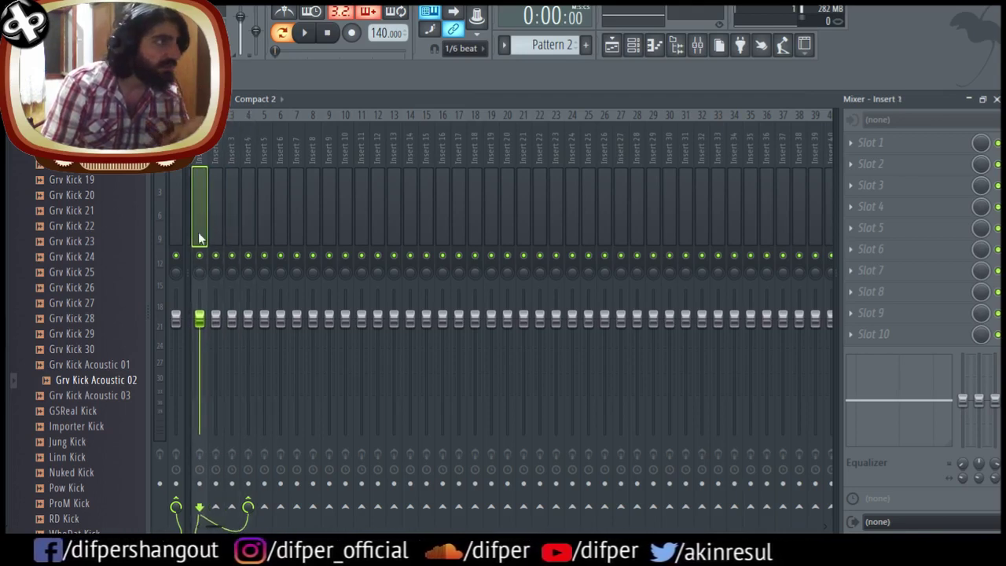
click(175, 213)
click(201, 214)
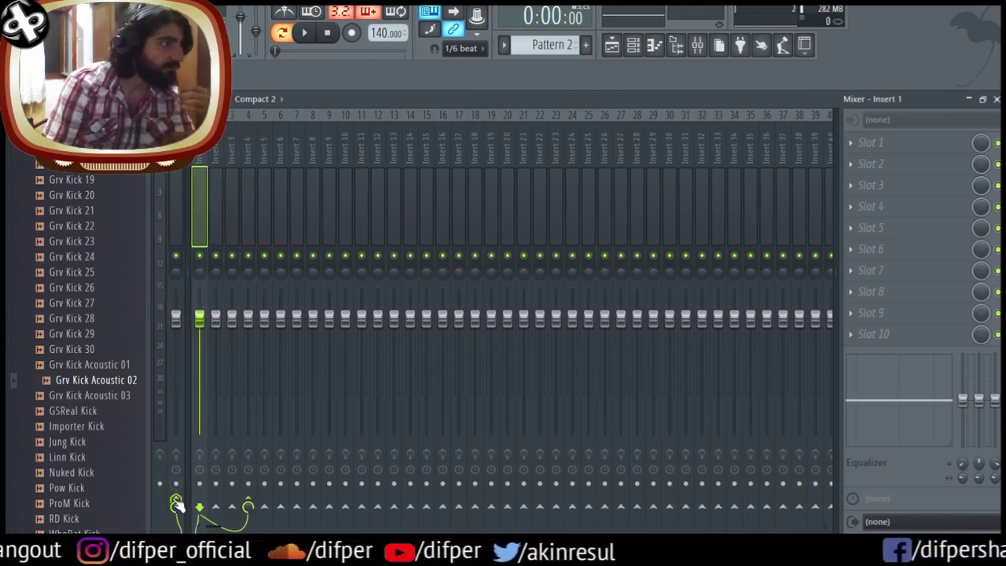
click(216, 220)
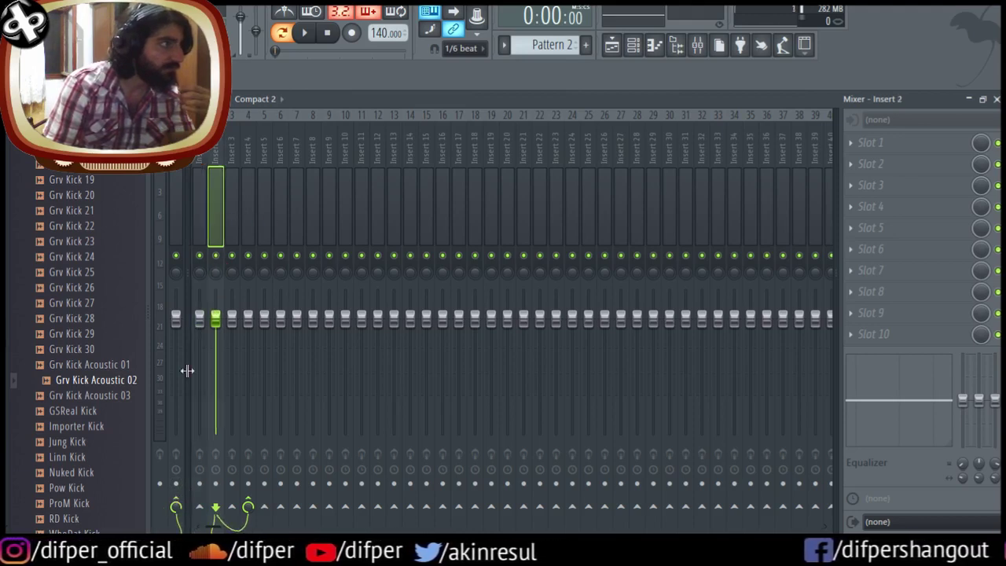
click(236, 233)
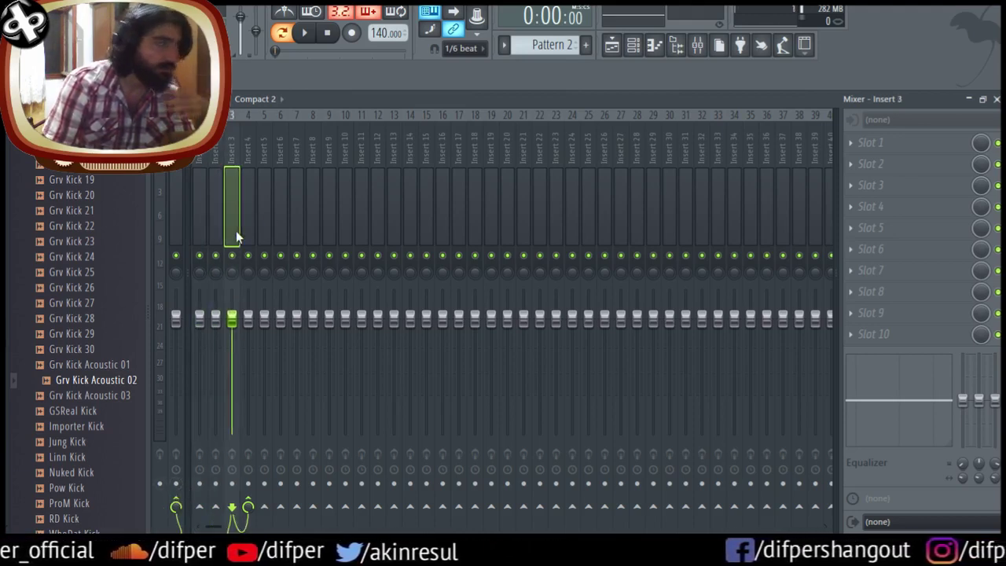
click(175, 506)
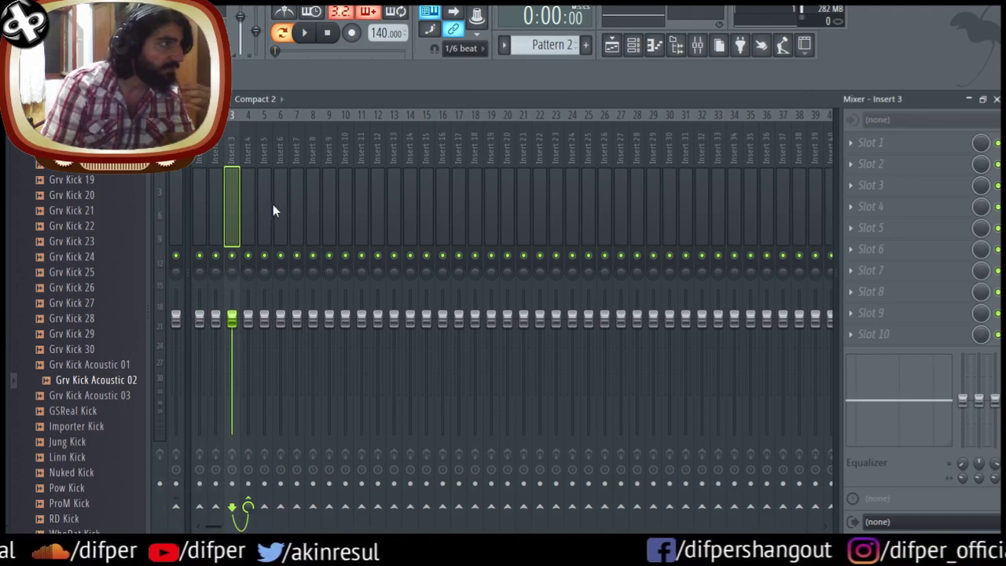
- Play the pattern with Insert 4 selected to check the levels and routing of the kick inserts
click(249, 216)
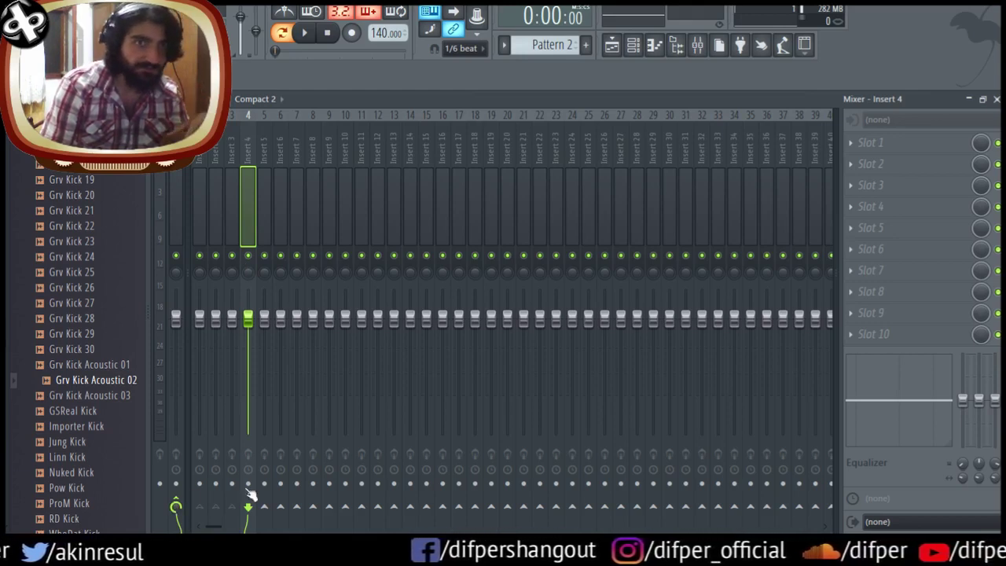
click(304, 33)
click(327, 33)
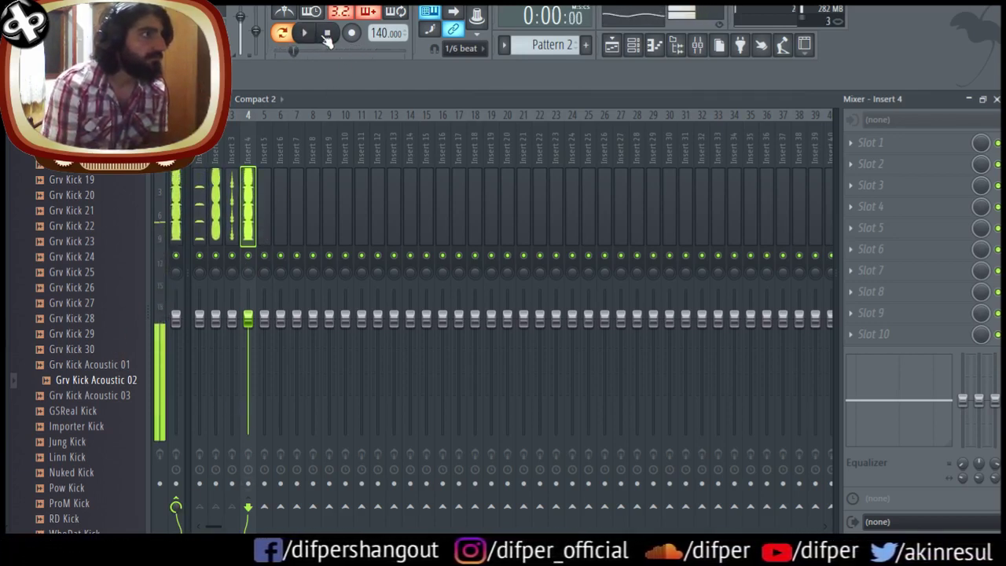
click(231, 234)
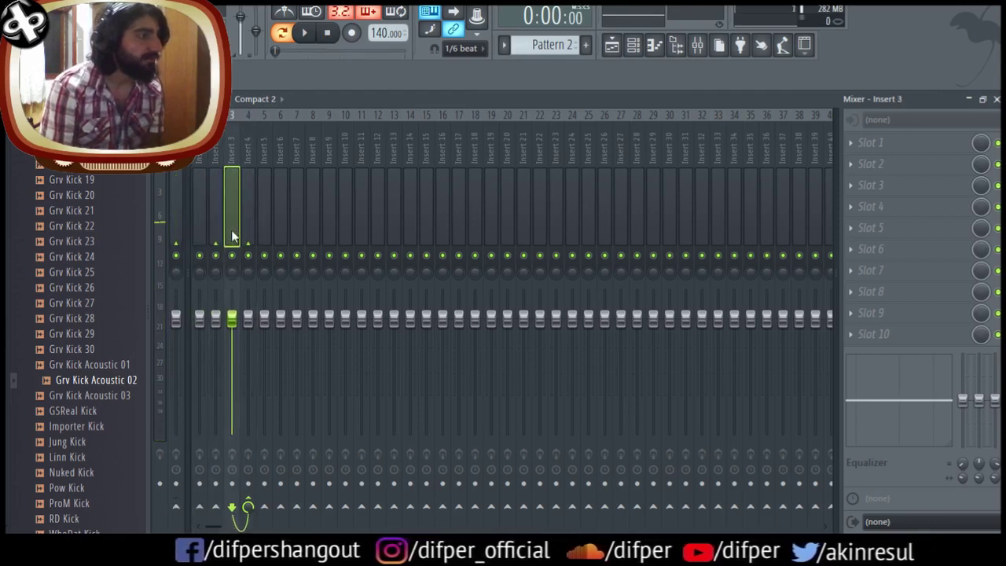
click(248, 230)
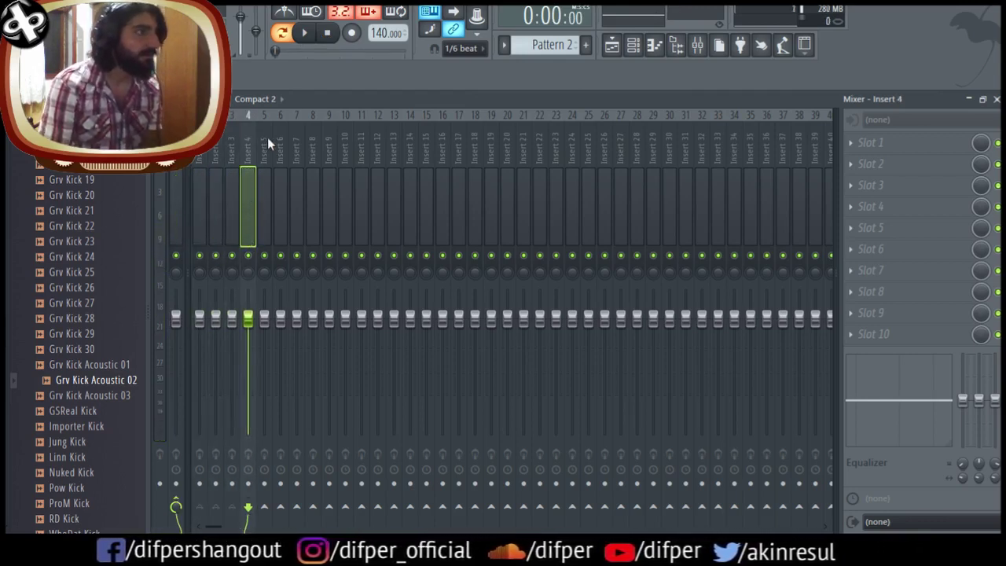
click(306, 34)
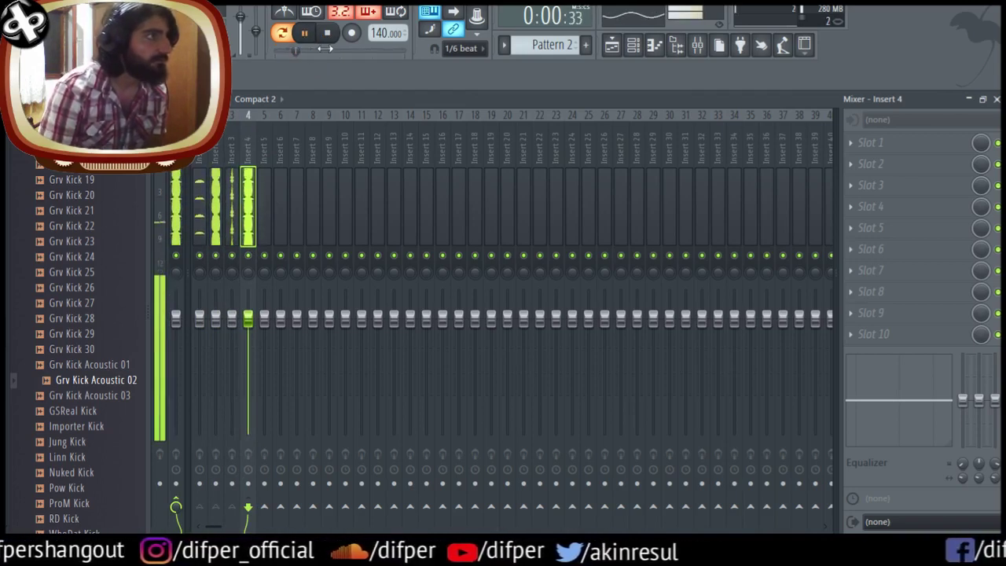
click(327, 32)
- Check the buffer length and offset in the audio settings, close them and play the pattern again
click(158, 9)
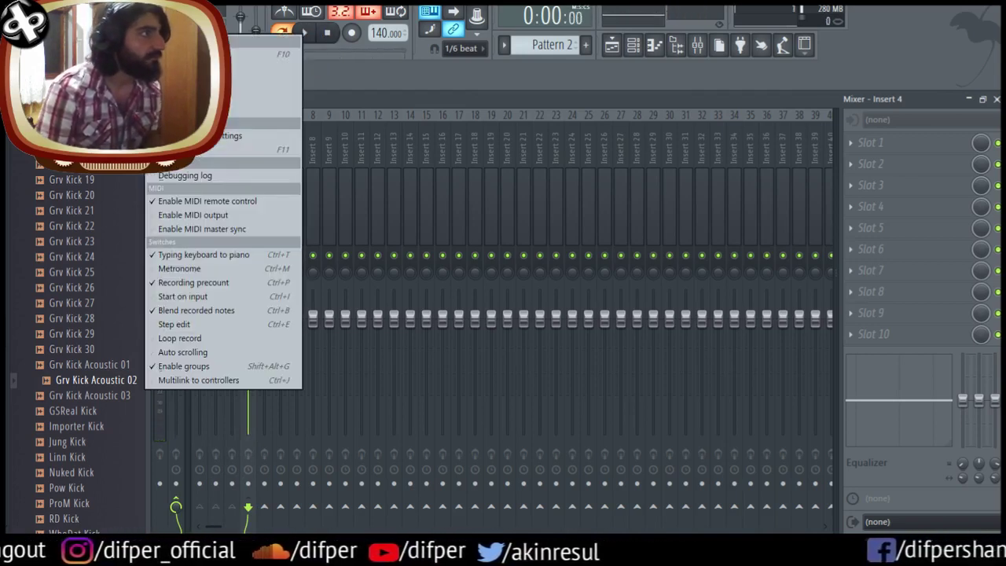
click(236, 69)
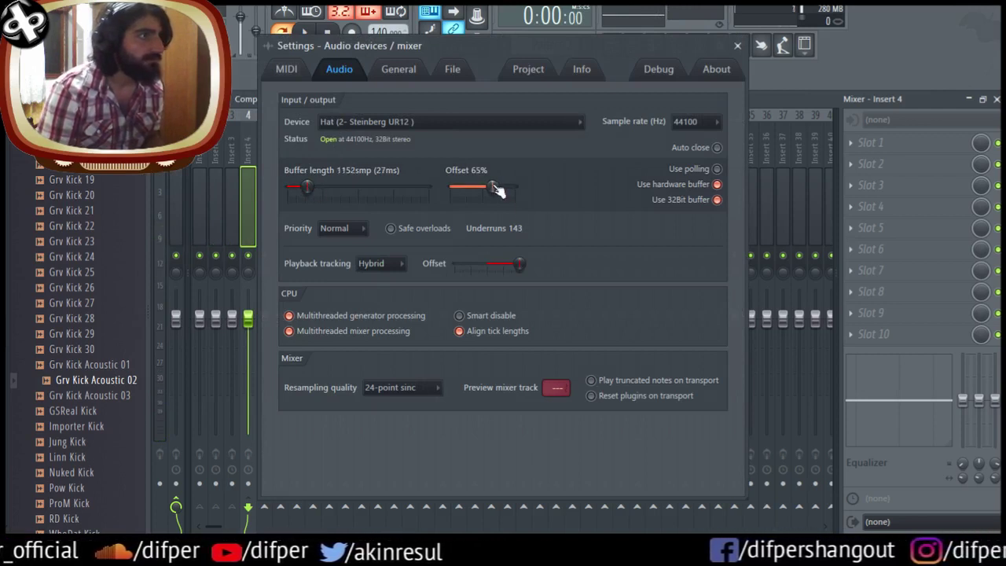
click(737, 45)
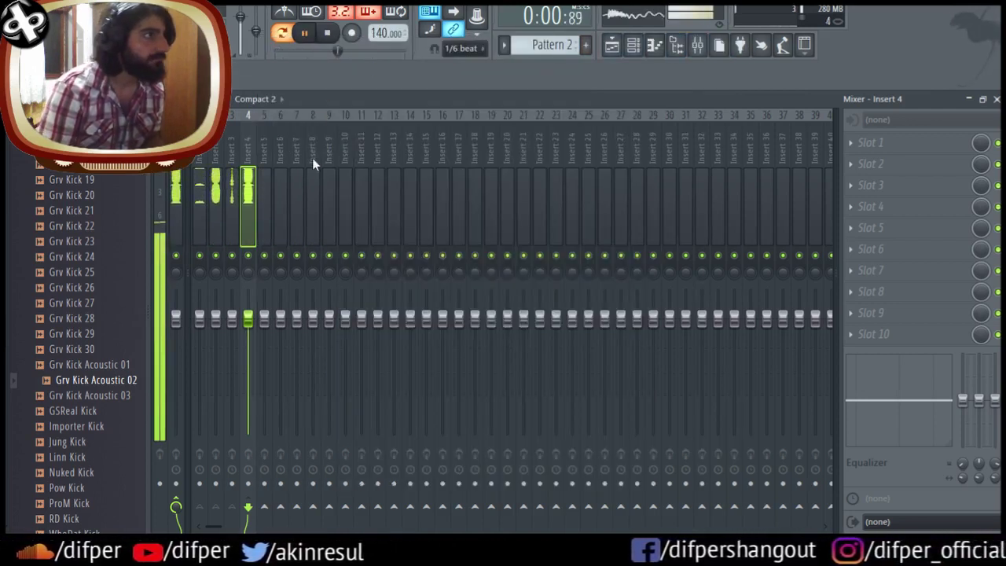
- Examine the routing of inserts 1 to 4 by selecting each one in the mixer
click(227, 214)
click(248, 215)
click(214, 217)
click(197, 217)
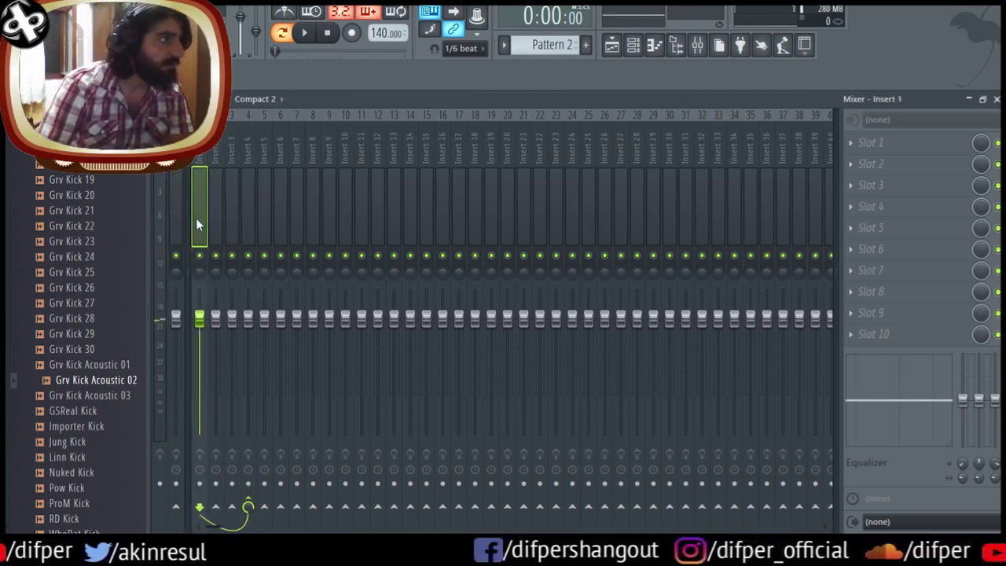
click(215, 217)
click(248, 216)
click(264, 216)
click(249, 215)
click(237, 215)
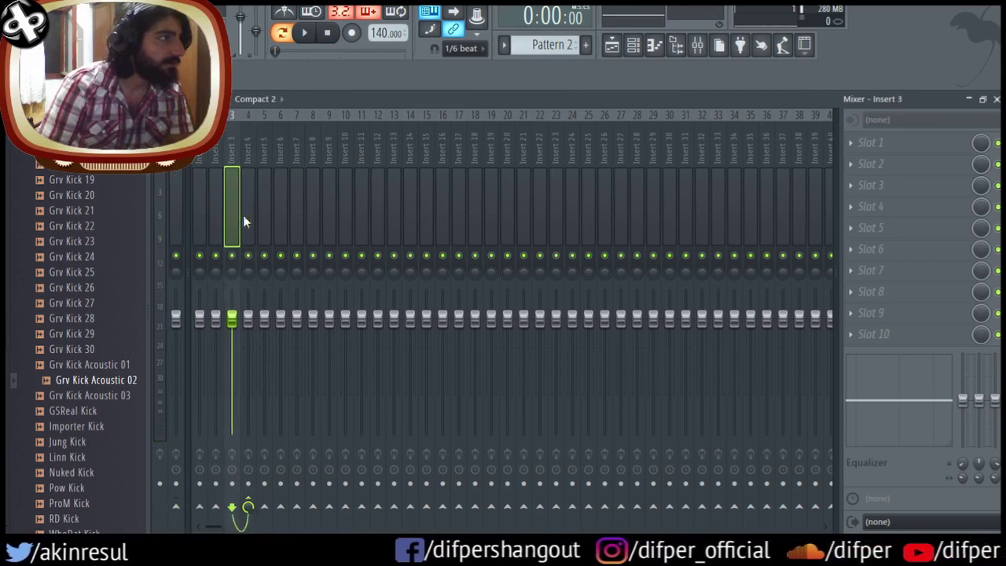
click(252, 215)
click(238, 217)
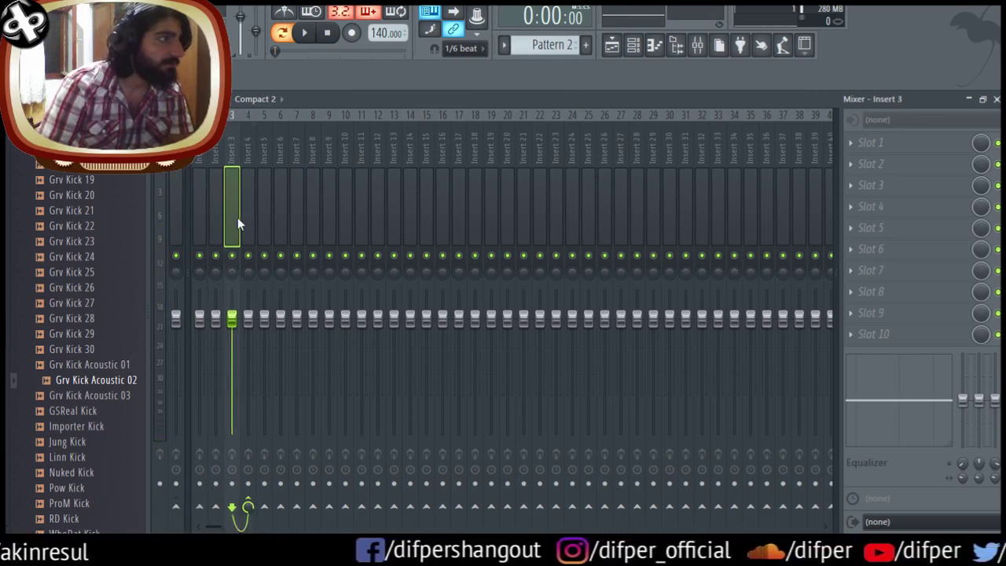
click(879, 143)
click(877, 140)
click(882, 146)
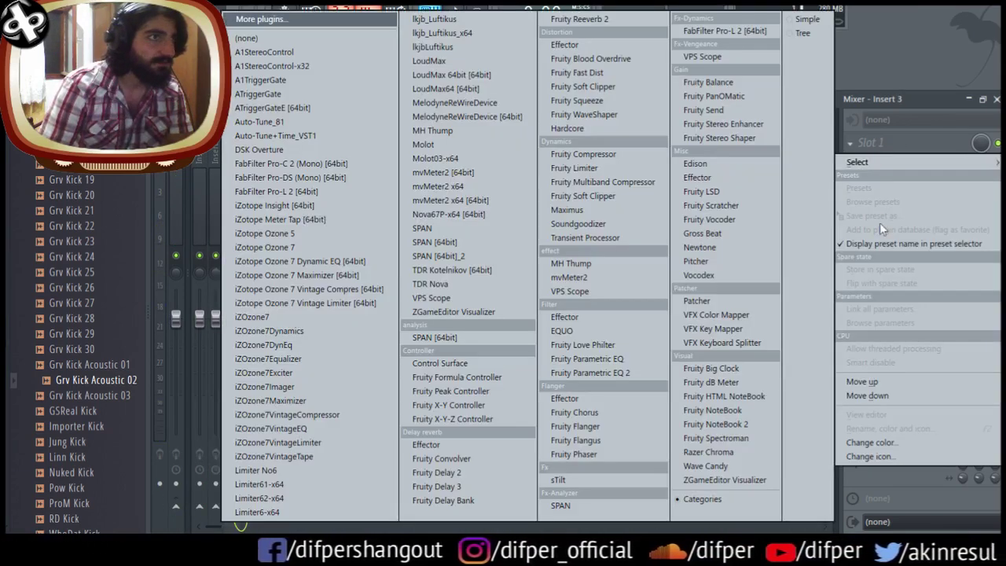
click(902, 146)
- Load Fruity Parametric EQ 2 into slot 1 of Insert 4 and set band 1 to high pass and band 7 to low pass
click(215, 209)
click(198, 209)
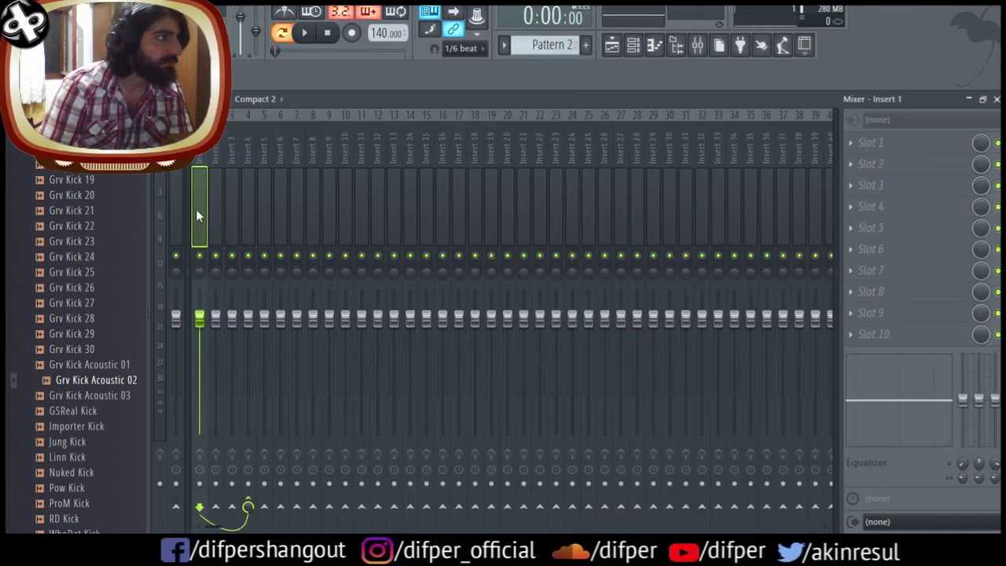
click(231, 209)
click(248, 209)
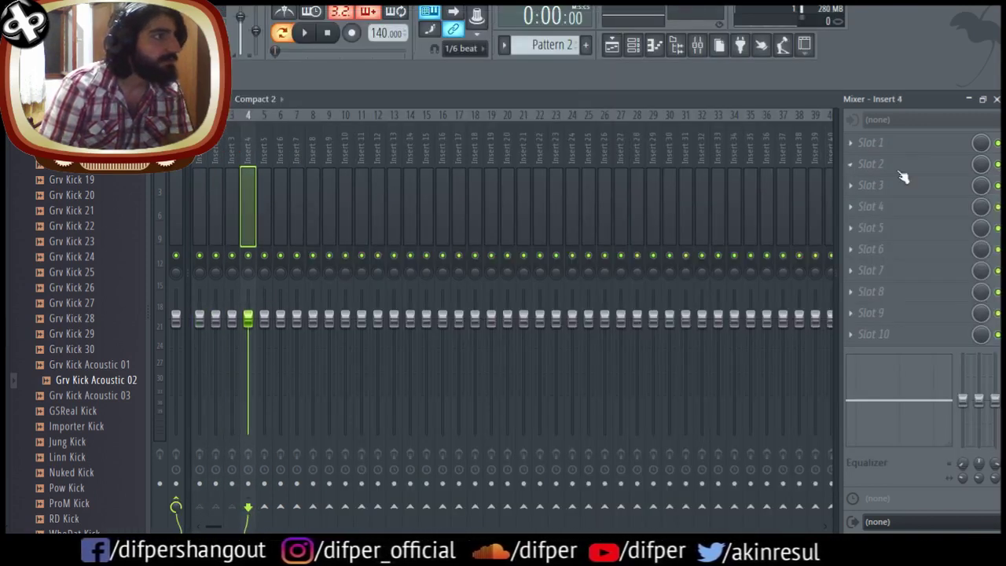
click(921, 146)
click(624, 370)
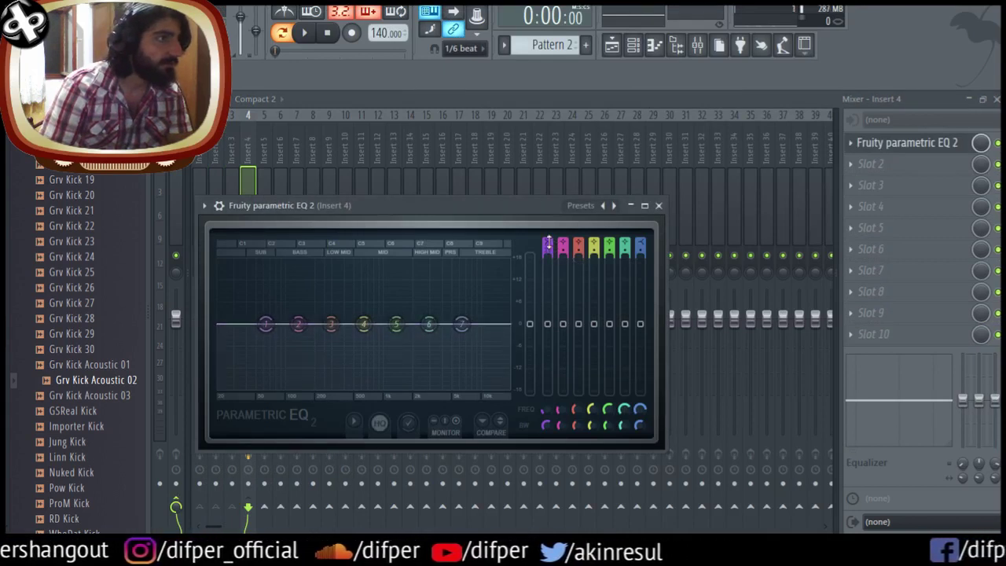
drag(548, 243, 642, 243)
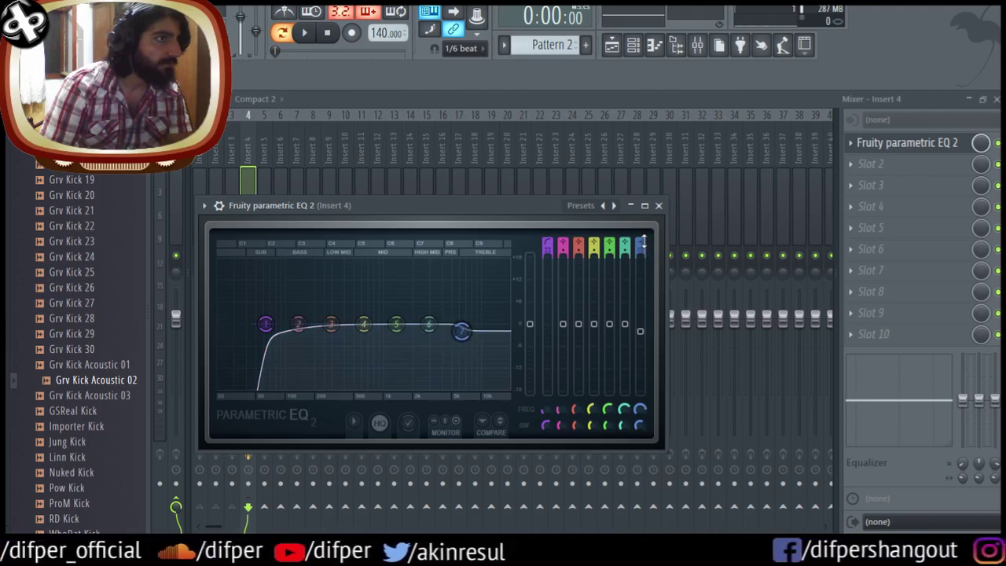
scroll(643, 244, up, 4)
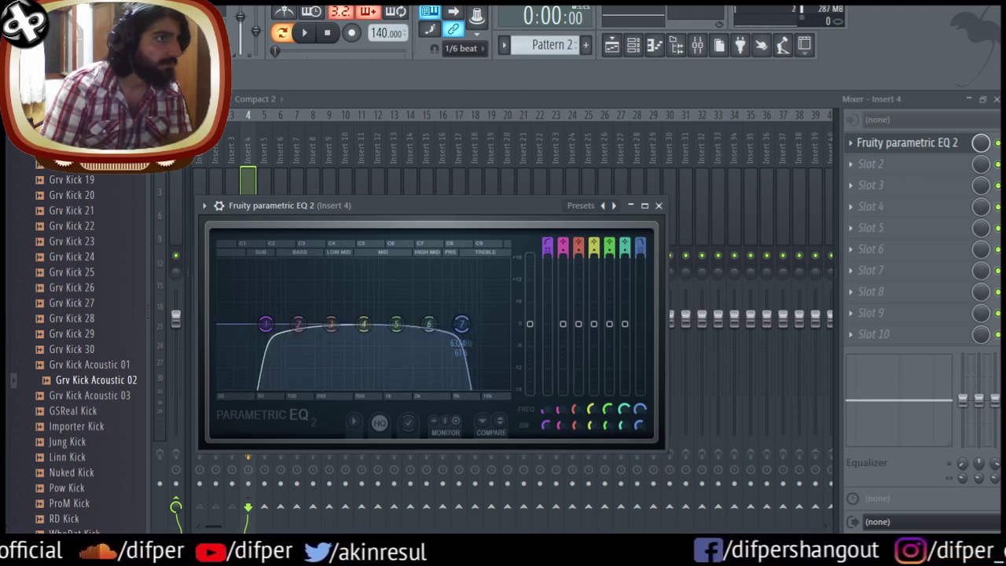
- Widen the EQ's pass range by moving the low-pass band to about 12.5 kHz and the high-pass band to just above 20 Hz
drag(461, 324, 490, 323)
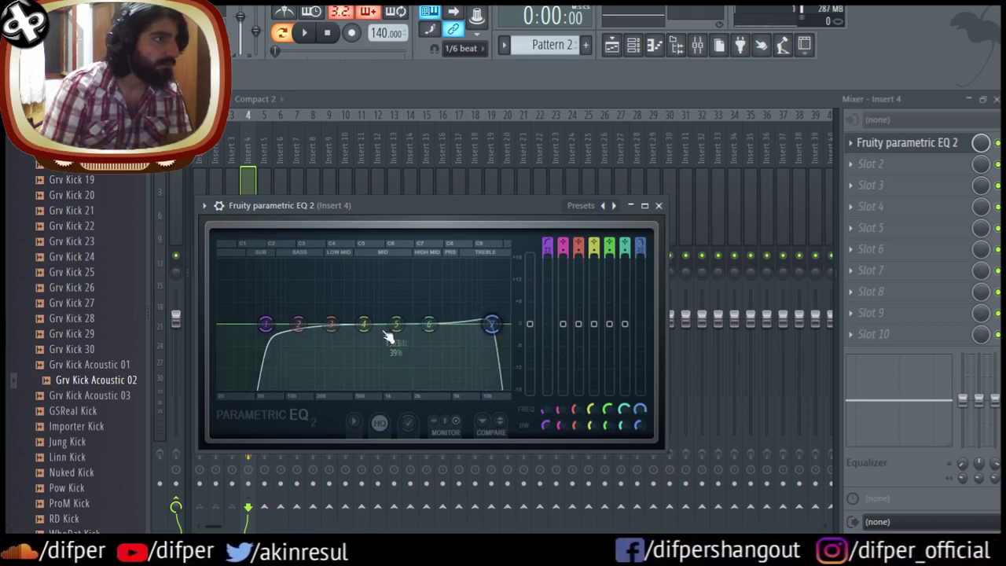
drag(265, 323, 228, 322)
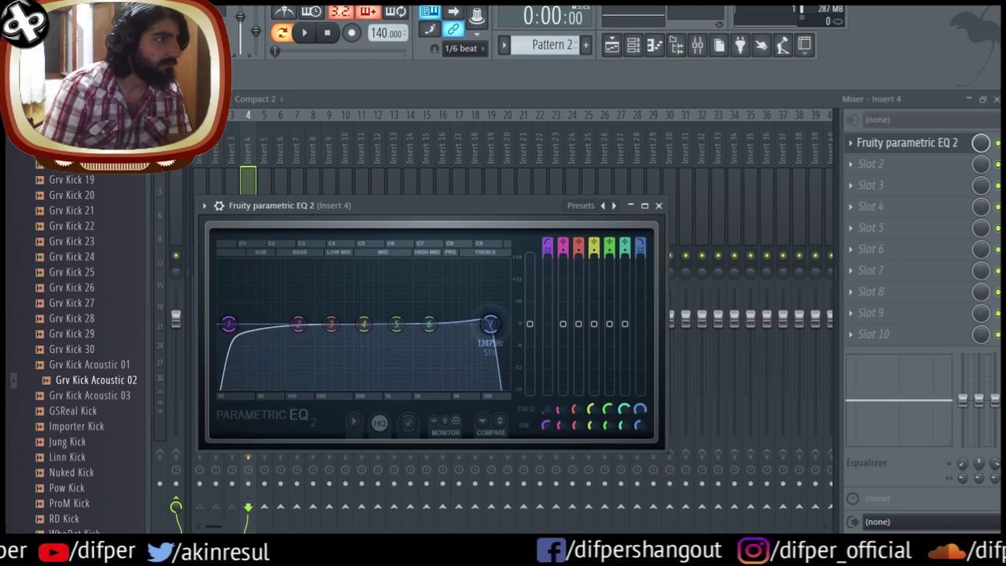
key(space)
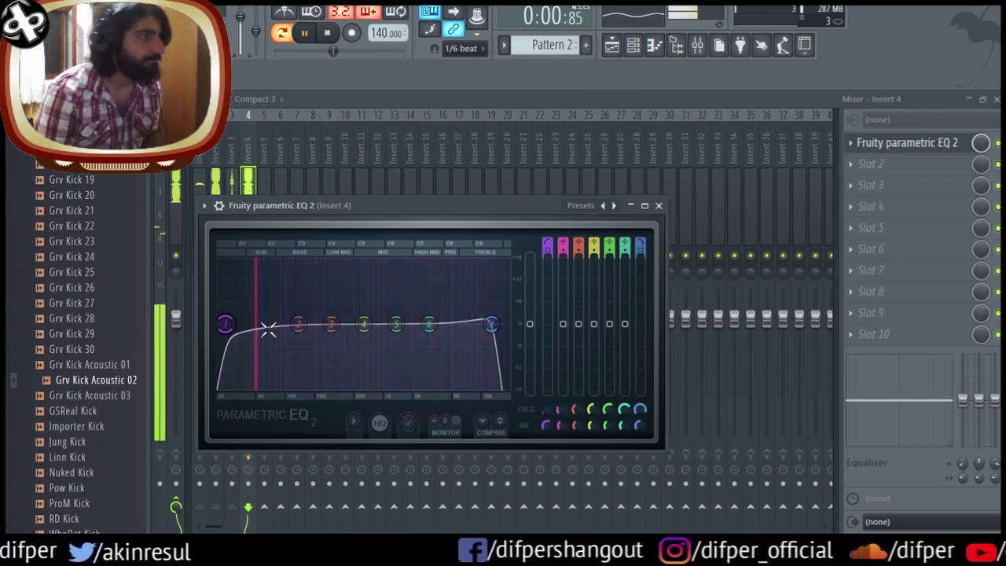
- Boost EQ band 2 slightly in the sub range and band 4 in the mids, and cut band 3 near 200 Hz and band 6 near 3.4 kHz
drag(298, 323, 250, 312)
drag(331, 324, 431, 338)
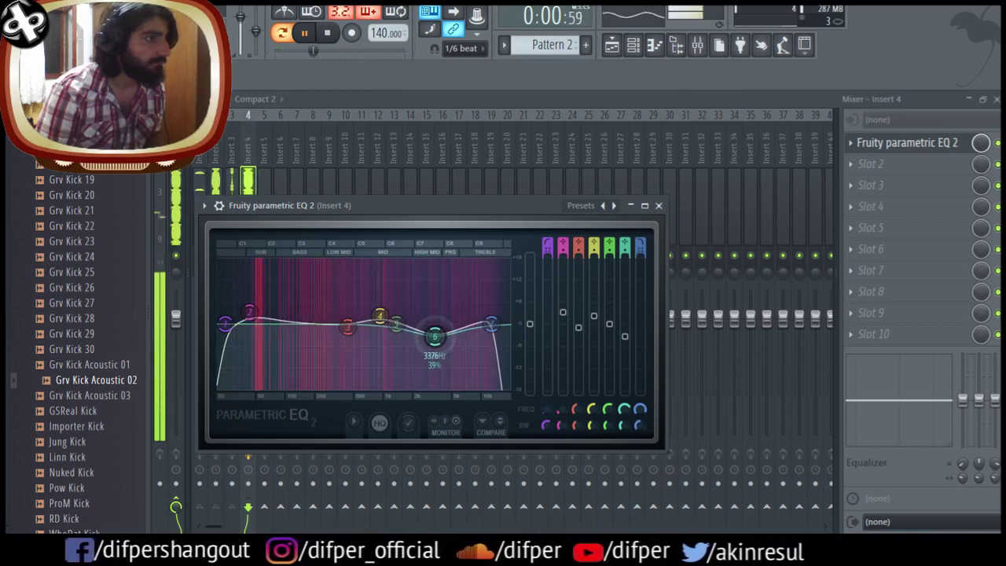
drag(346, 326, 321, 333)
key(space)
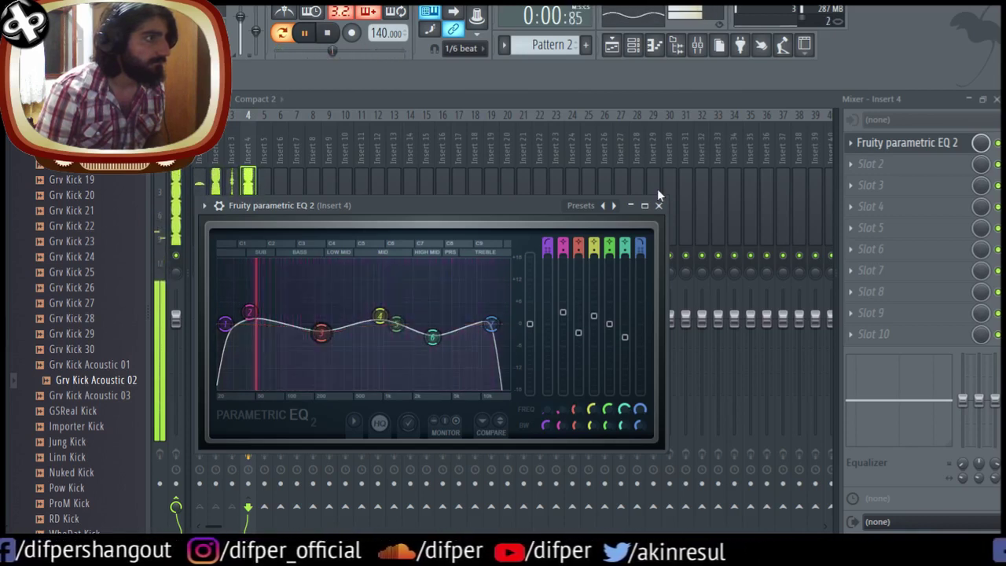
click(659, 205)
- Check the routing of inserts 1, 2 and 3, the playlist and the kick steps in the channel rack
click(216, 200)
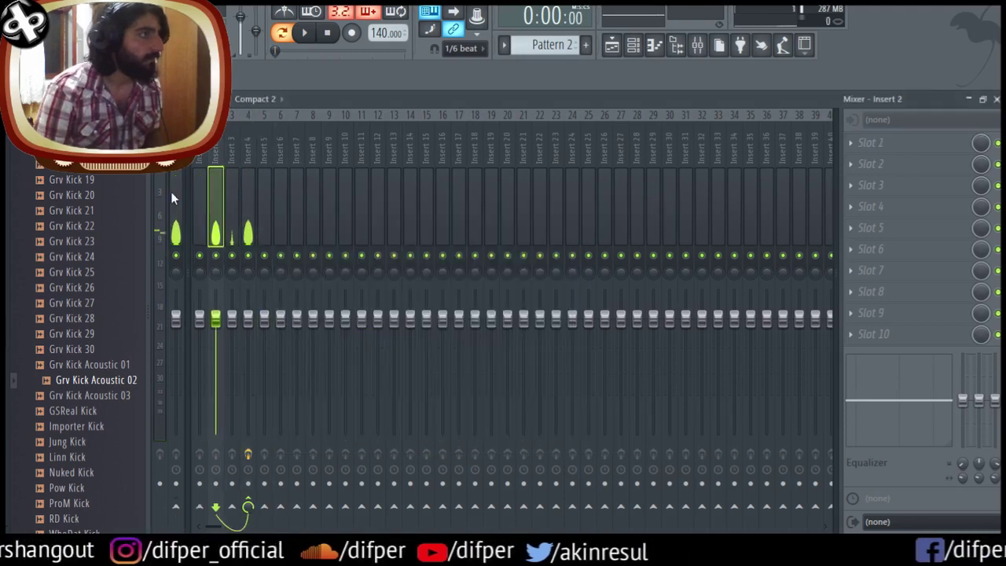
click(200, 221)
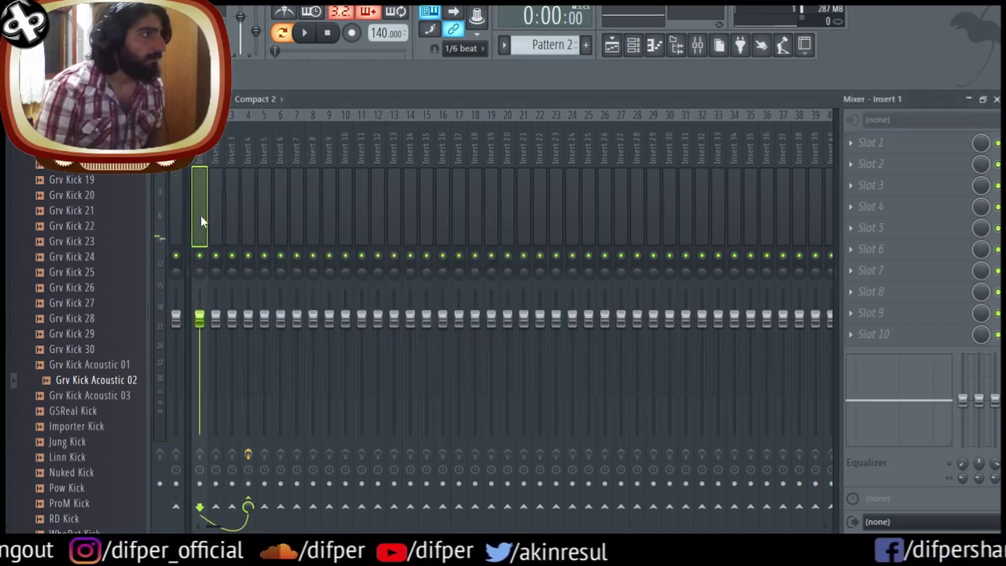
click(633, 45)
click(612, 47)
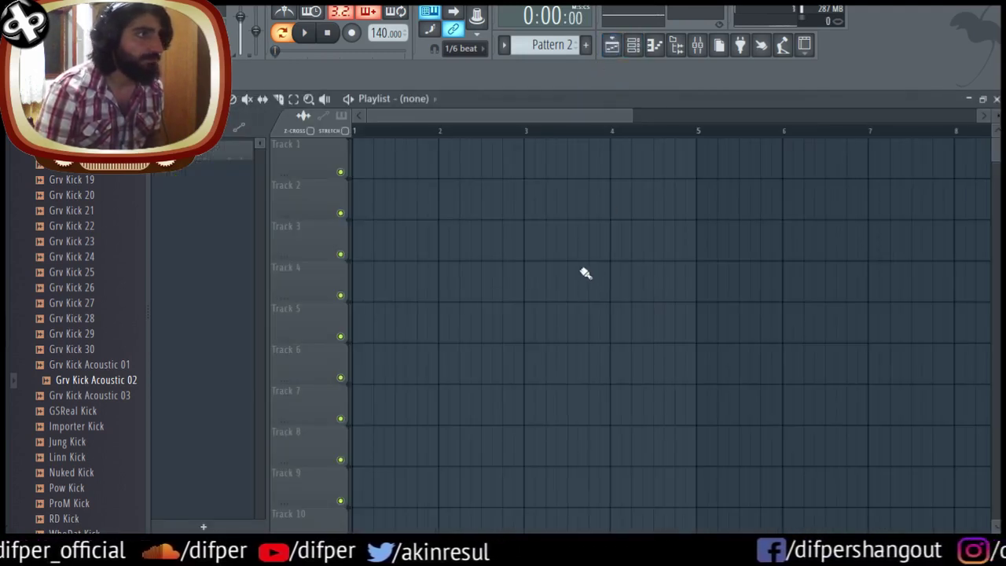
click(696, 47)
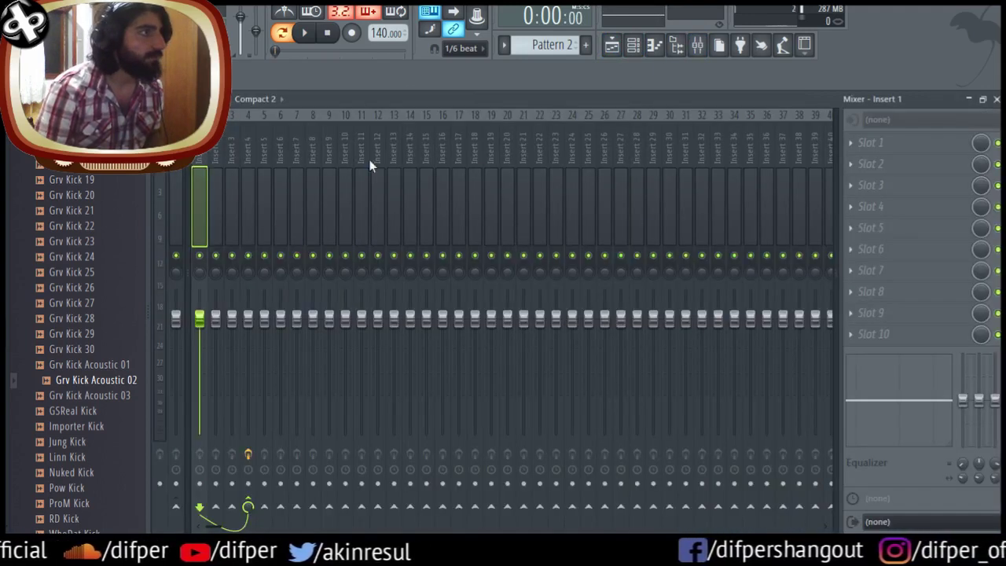
click(633, 47)
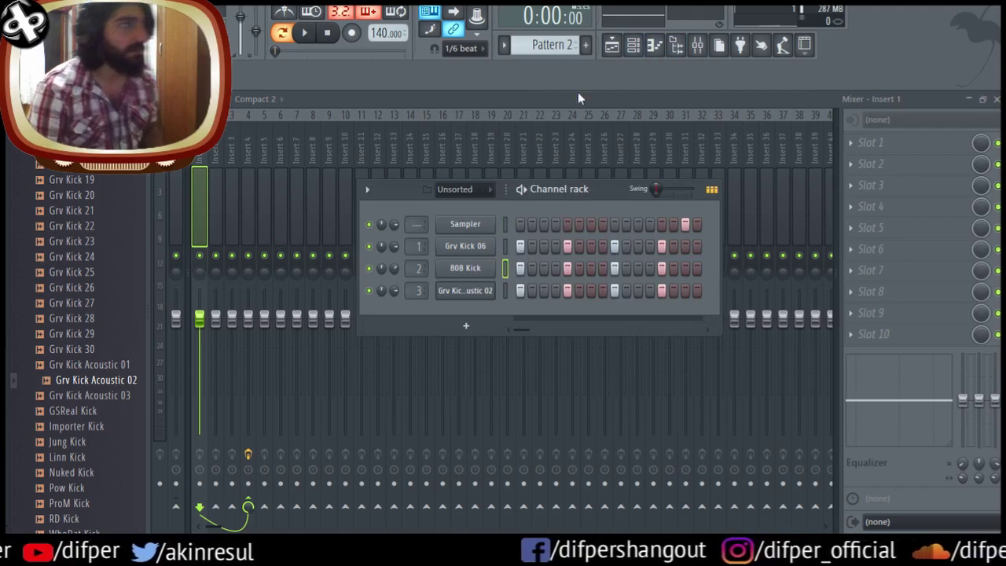
click(228, 175)
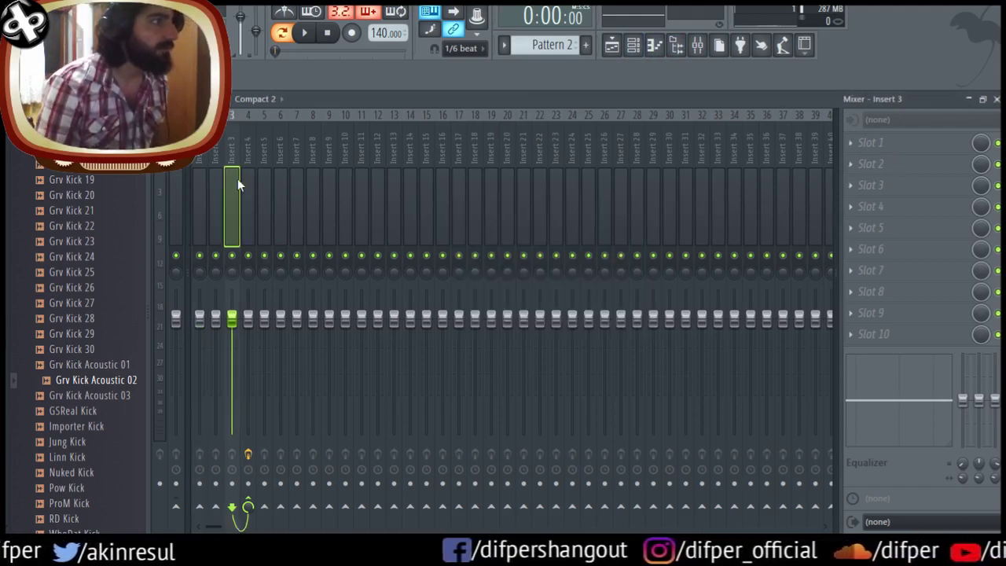
- Load Fruity Compressor into slot 2 of Insert 4
click(237, 178)
click(902, 163)
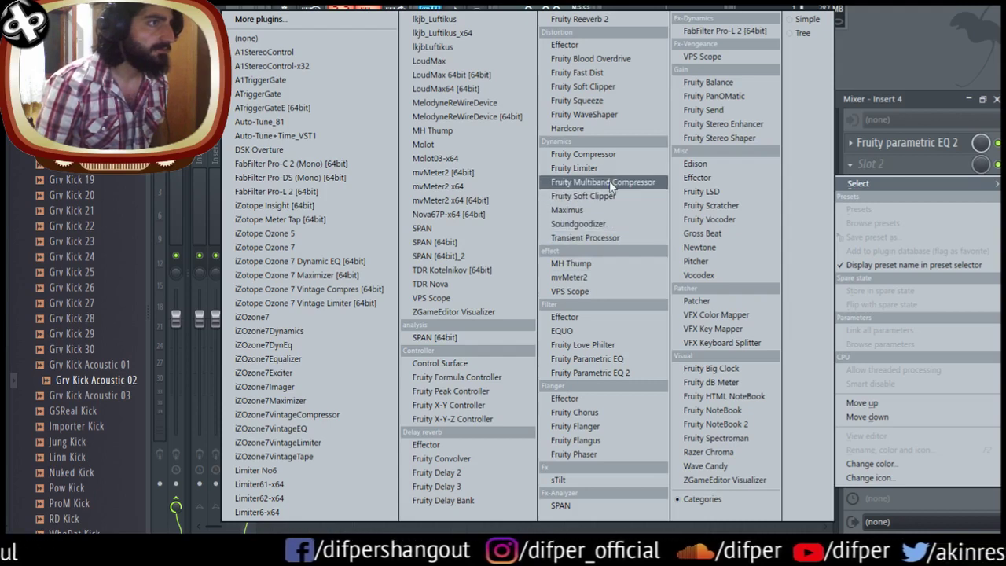
click(608, 152)
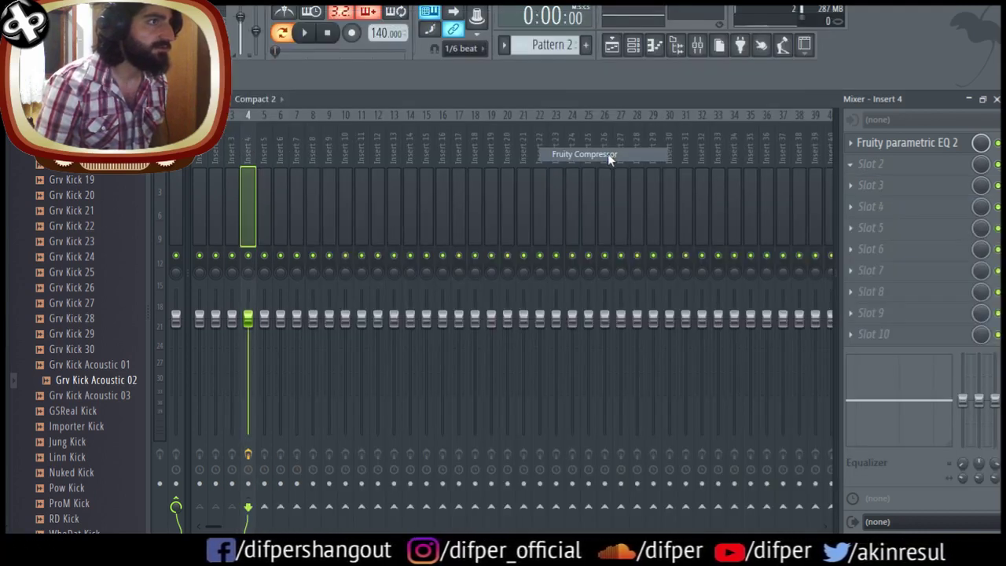
- Set the compressor's threshold to -34.4 dB, ratio to 2.0:1 and attack to 3.5 ms while the pattern plays
key(space)
drag(253, 250, 253, 243)
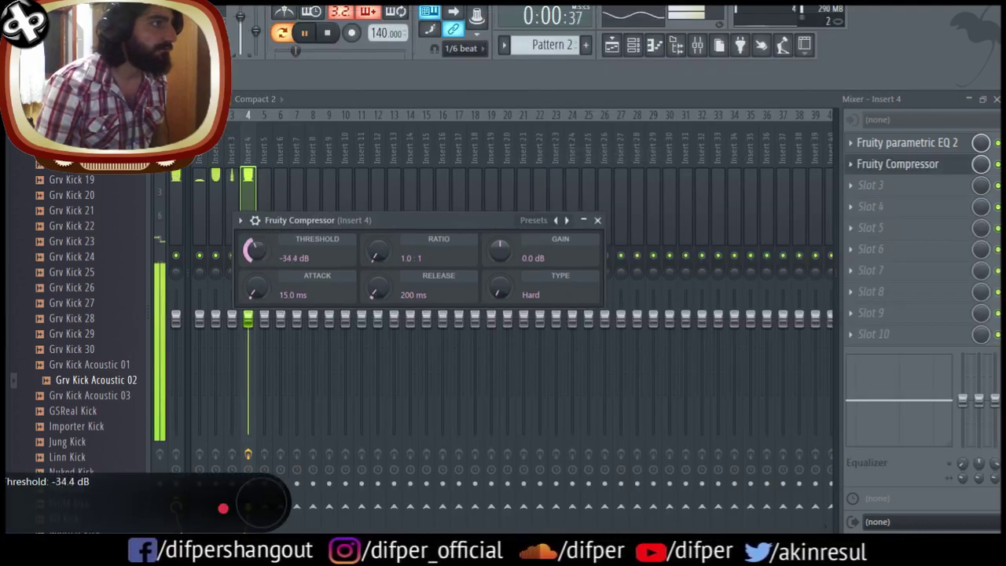
mouse_move(377, 251)
mouse_down()
mouse_move(378, 232)
mouse_move(372, 258)
mouse_up()
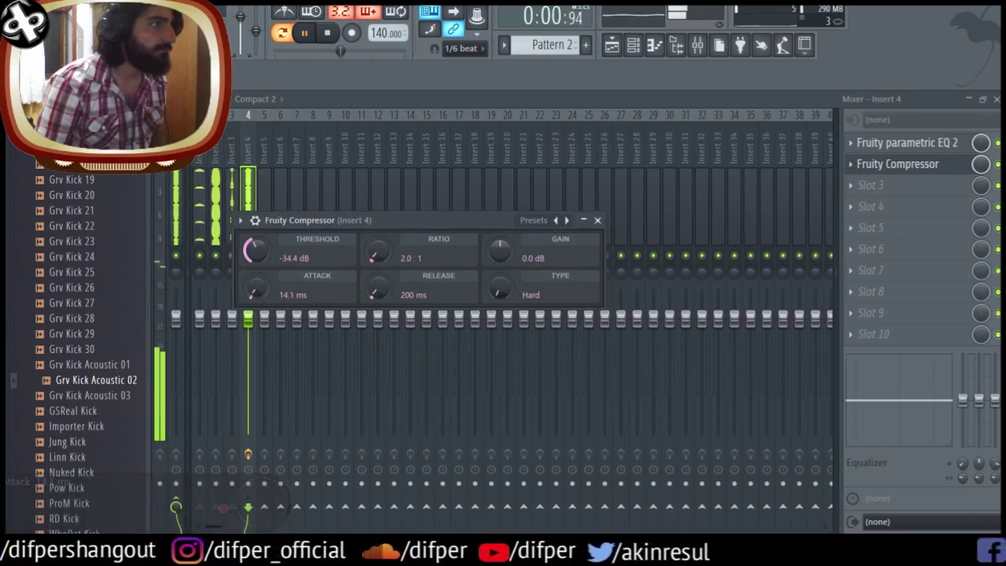
drag(253, 289, 253, 300)
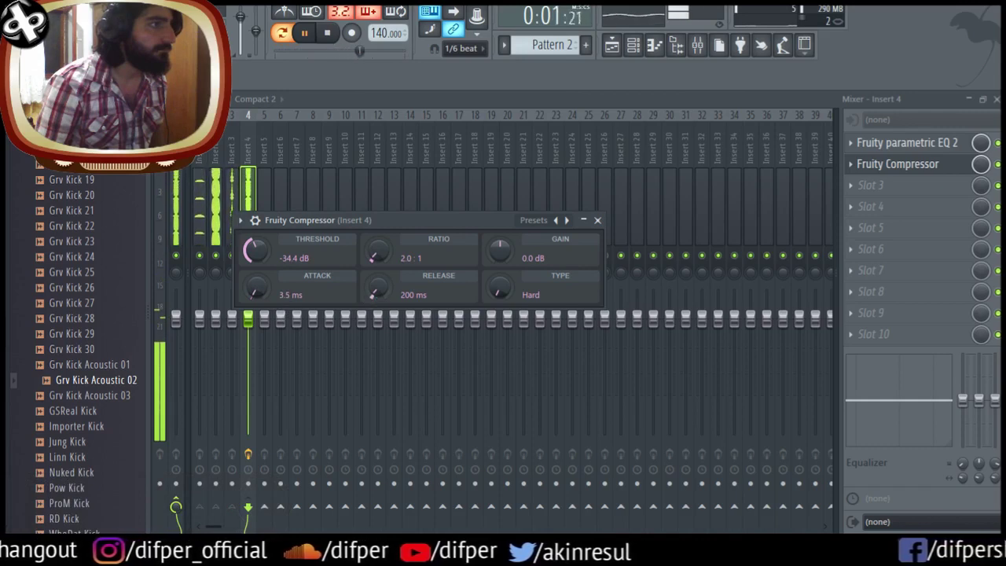
- Set the compressor type to Medium, threshold to -35.6 dB, ratio to 2.3:1 and gain to 8.4 dB
drag(531, 291, 503, 269)
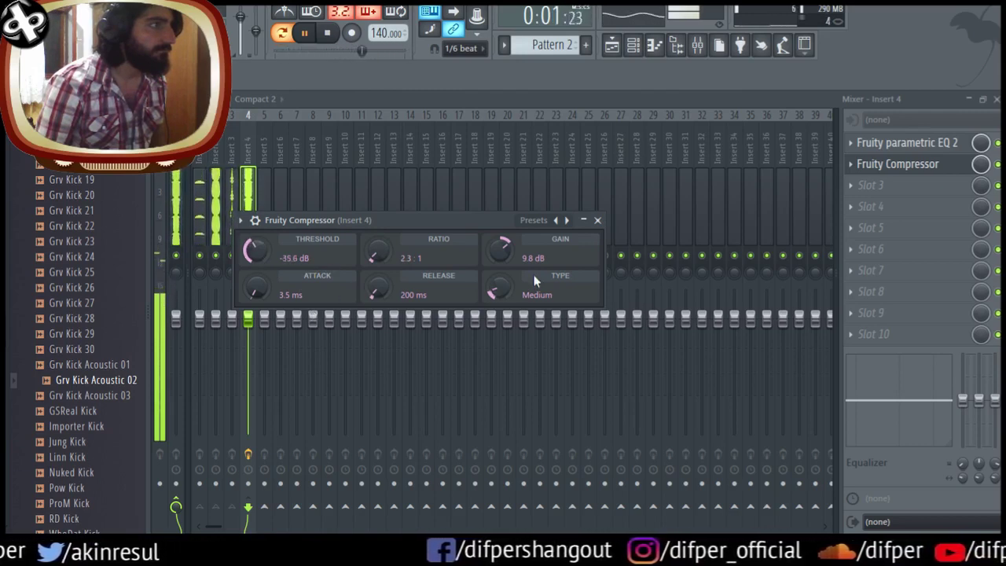
key(space)
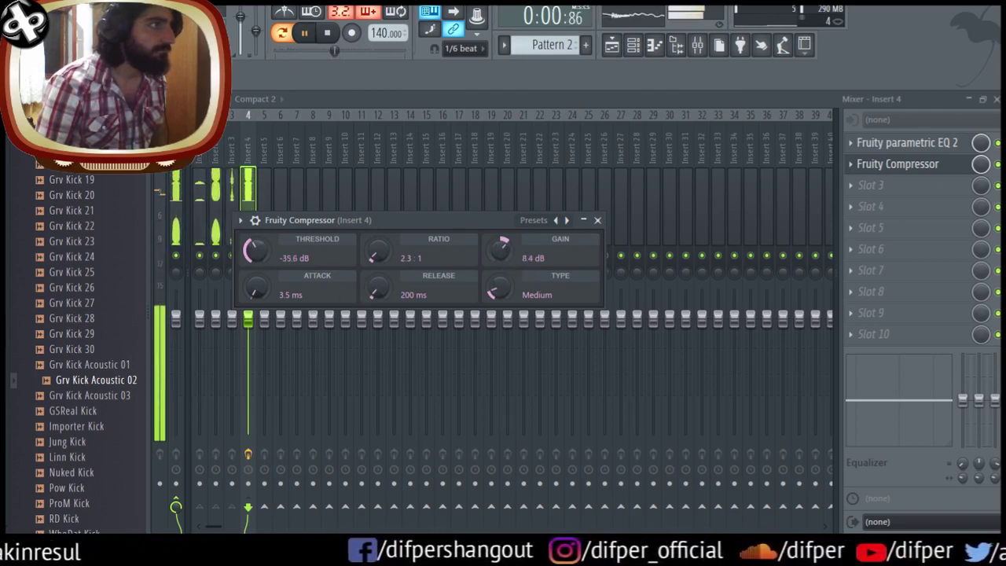
key(space)
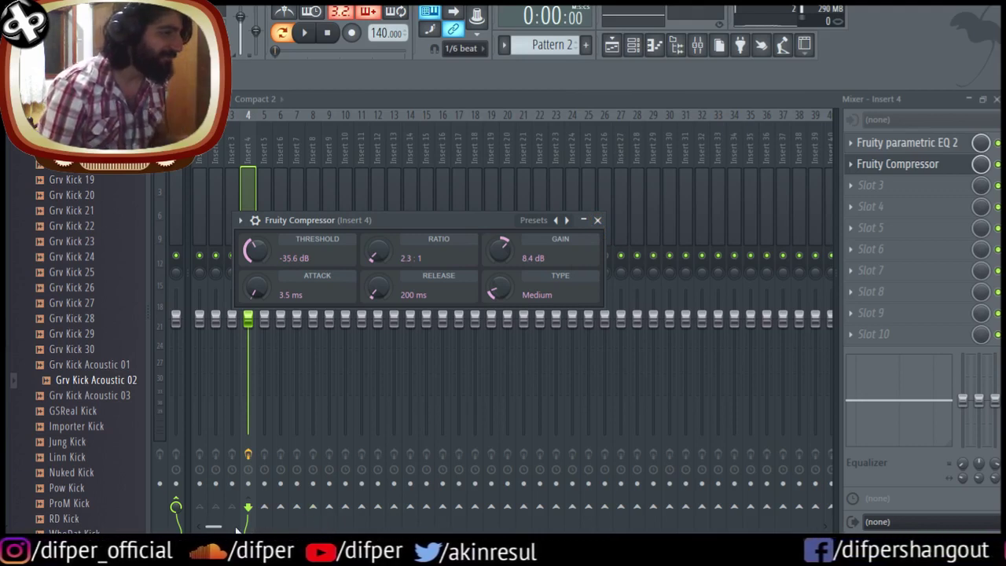
- Move the compressor window clear of the kick inserts and check the routing of inserts 1 to 4
drag(370, 220, 452, 203)
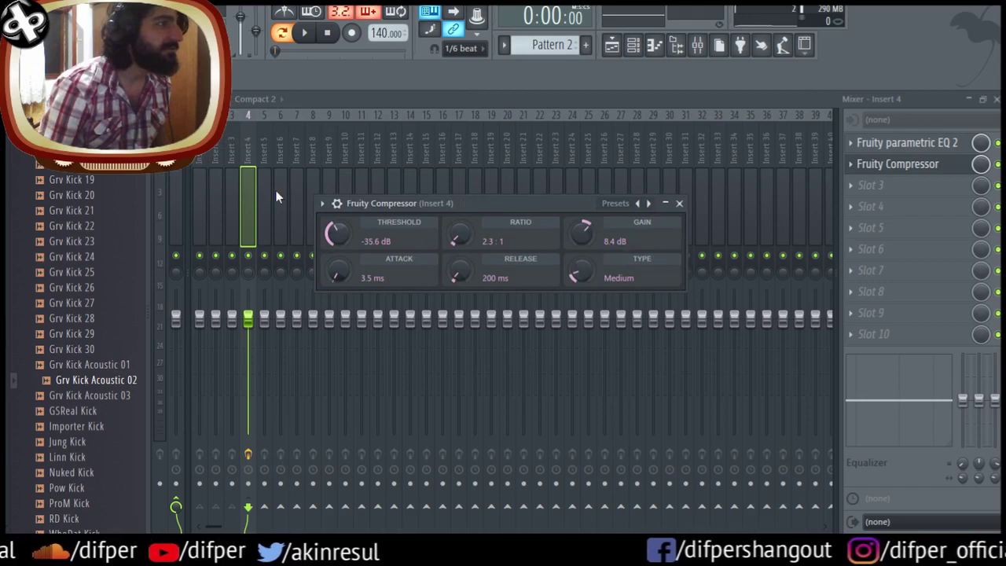
click(235, 206)
click(244, 206)
click(215, 206)
click(198, 206)
click(232, 209)
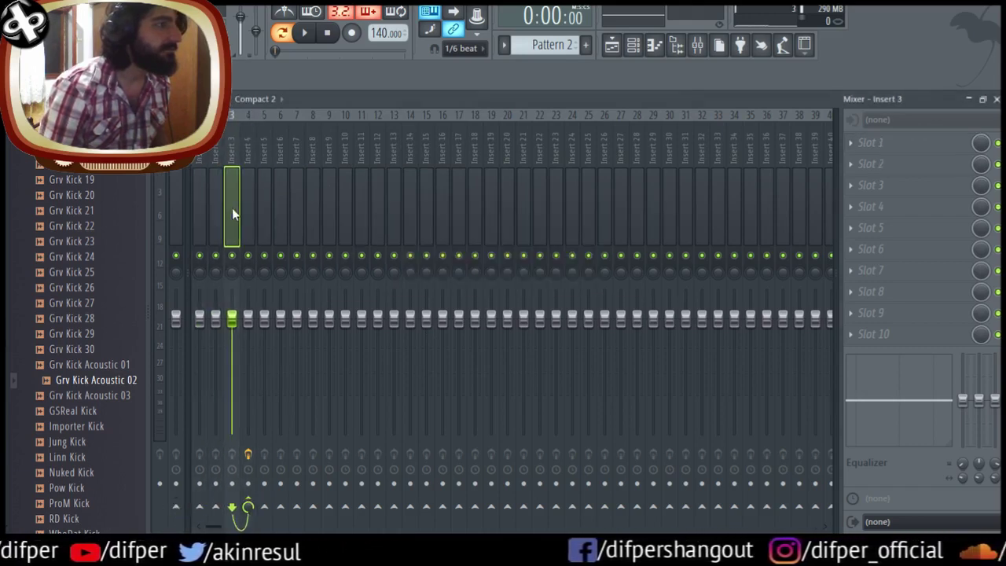
- Reopen Insert 4's compressor and set its attack to 0.0 ms and gain to 11.3 dB during playback, then close it
click(246, 208)
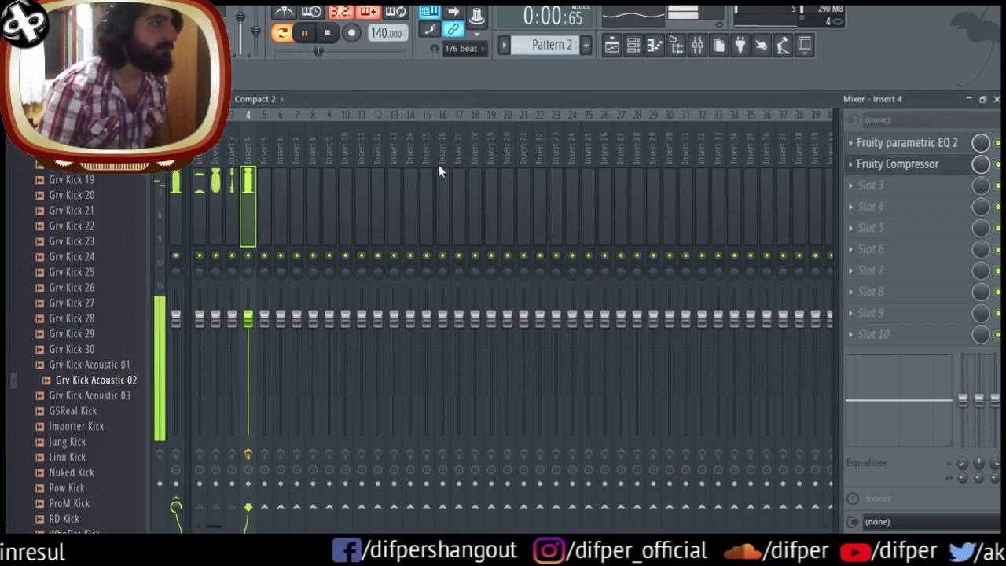
click(874, 165)
key(space)
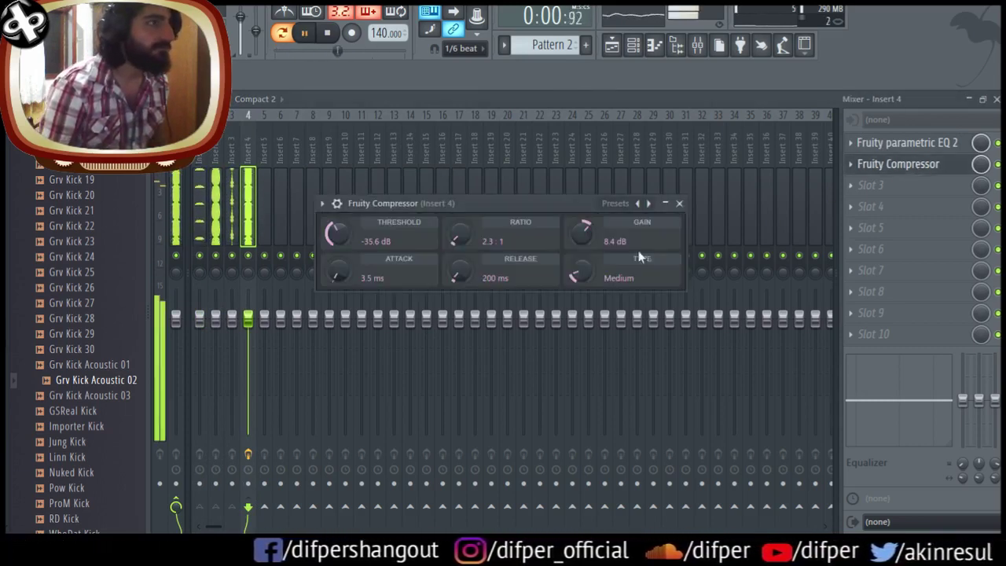
key(space)
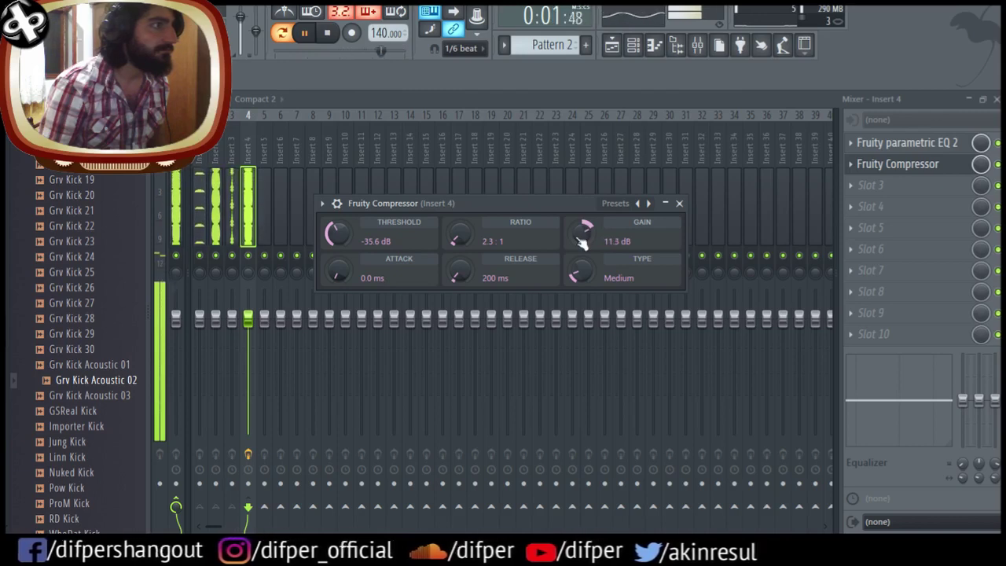
click(679, 204)
- Set the project tempo to 128 BPM and play the pattern with the channel rack shown
drag(378, 38, 378, 70)
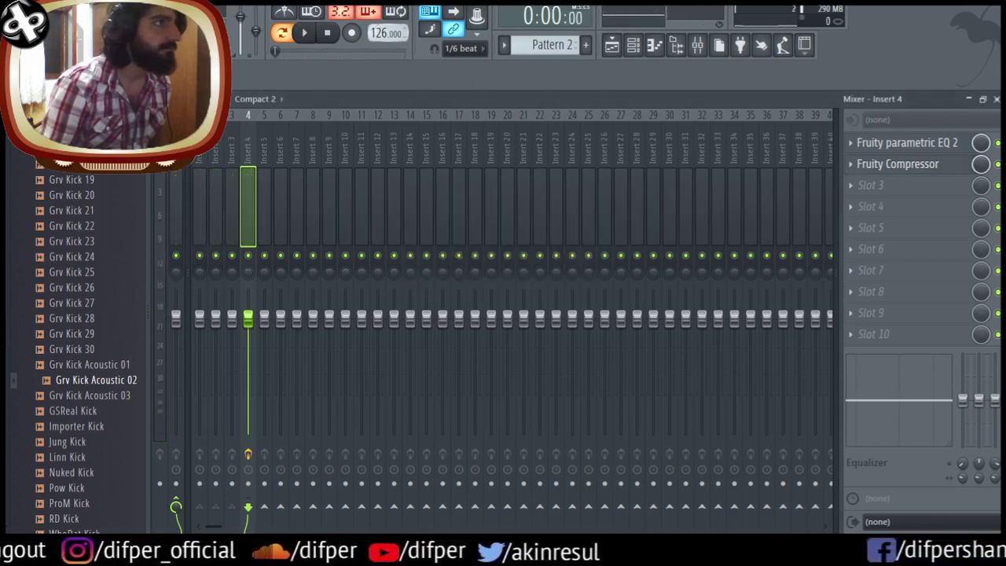
key(space)
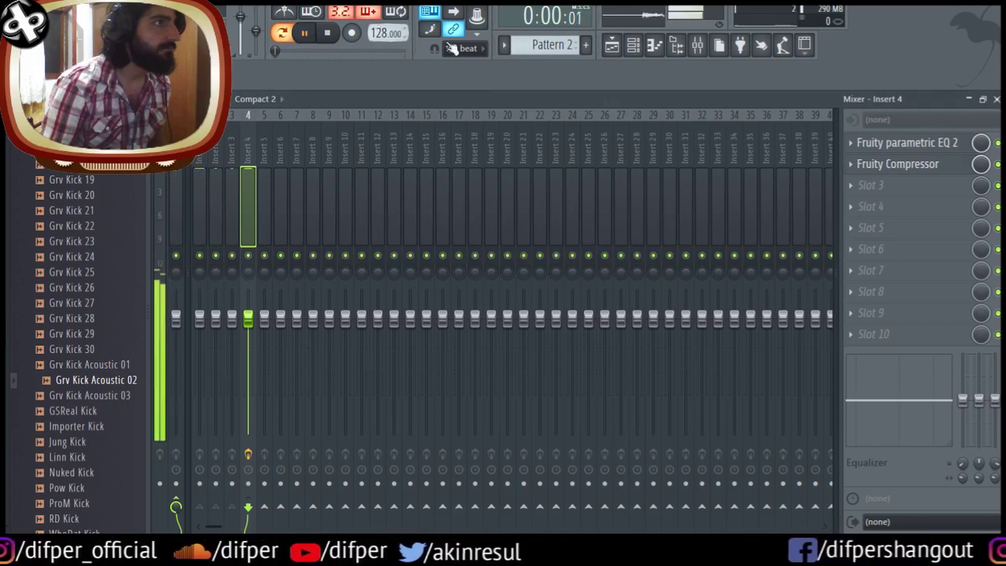
click(654, 44)
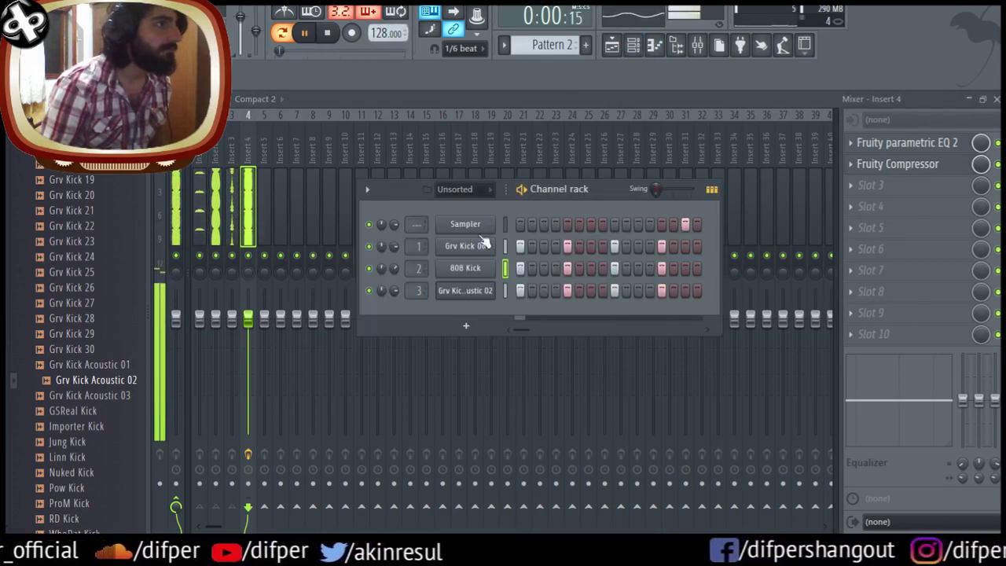
key(space)
- Adjust the 808 Kick sample's fades while the pattern plays and close its channel settings
click(465, 268)
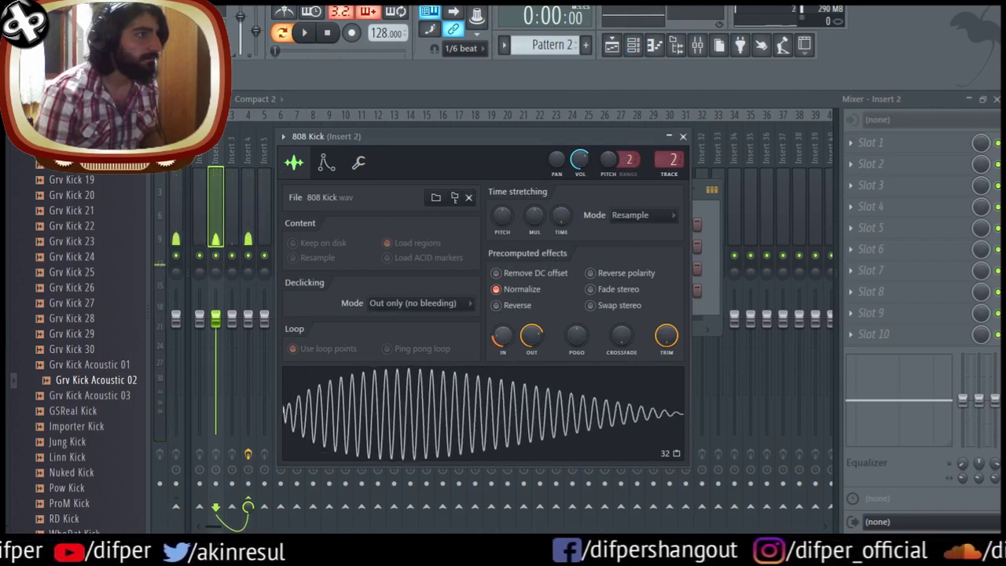
key(space)
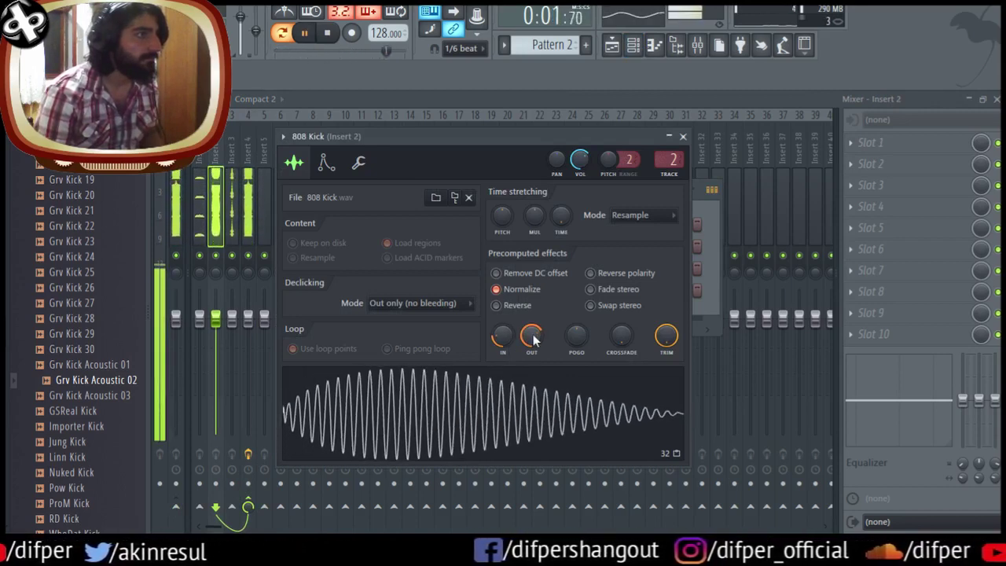
click(212, 224)
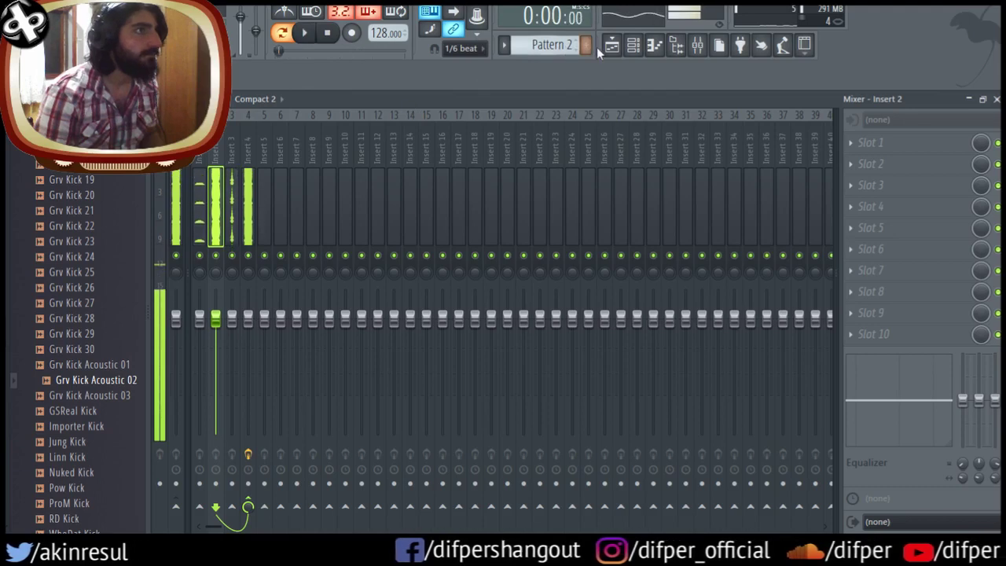
key(space)
- Open the playlist and select Pattern 2 as the clip to place
key(F5)
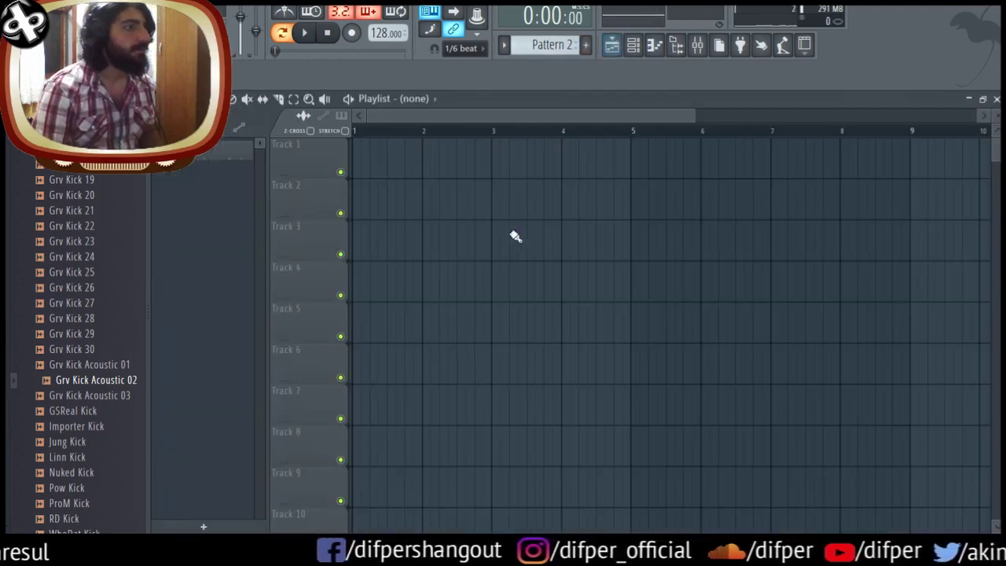
click(697, 45)
click(172, 192)
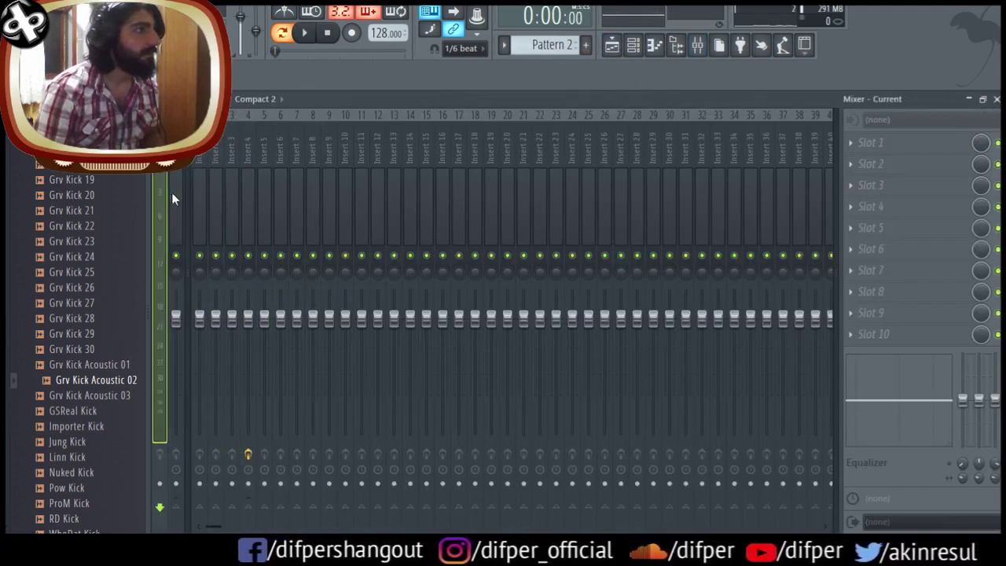
click(615, 47)
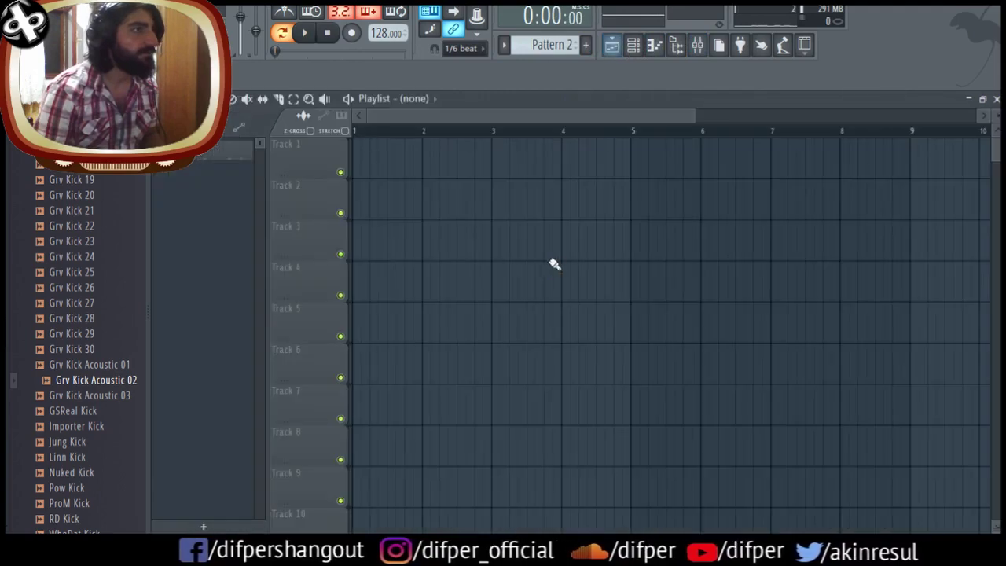
click(442, 180)
right_click(442, 180)
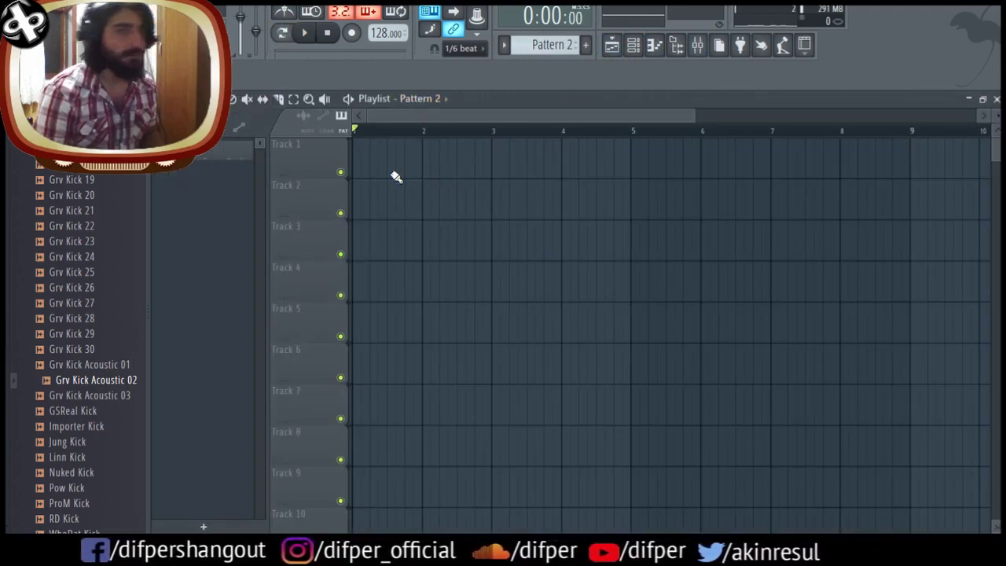